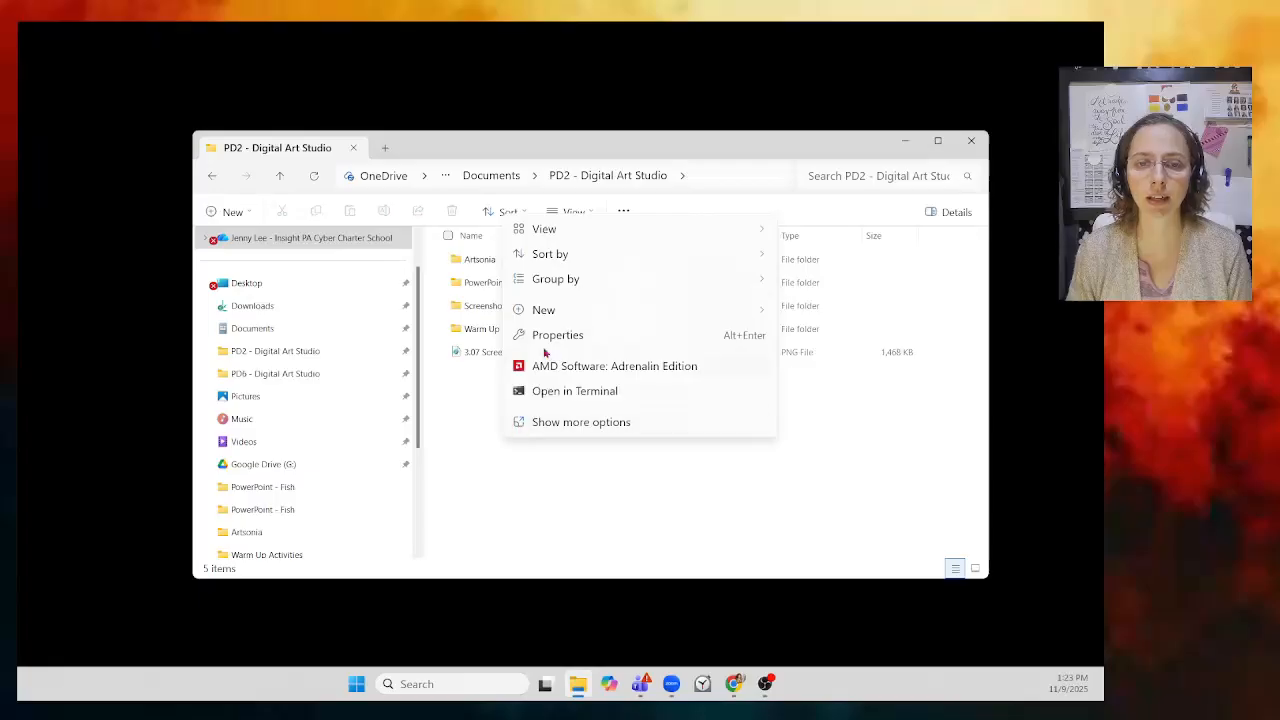
Step: Create a folder named 'Paint - 1pt Perspective Room' inside PD2 - Digital Art Studio
mouse_move(537, 316)
left_click(829, 322)
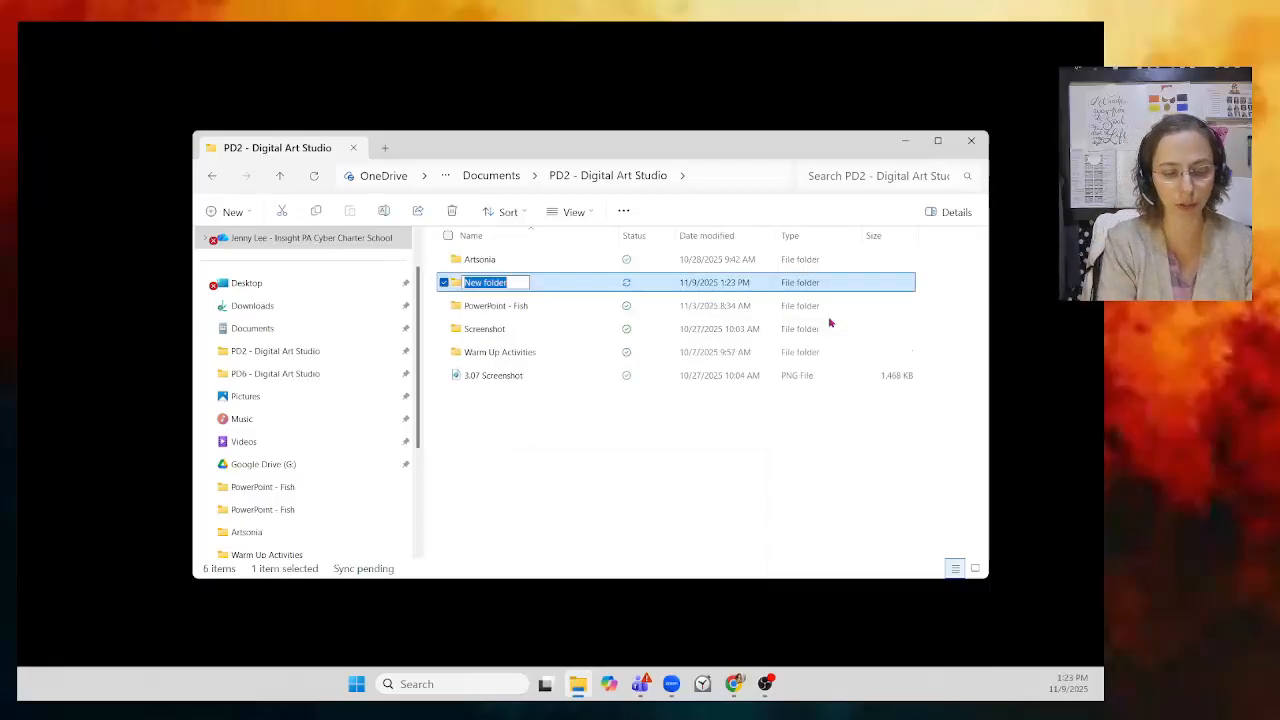
type("p")
type("P")
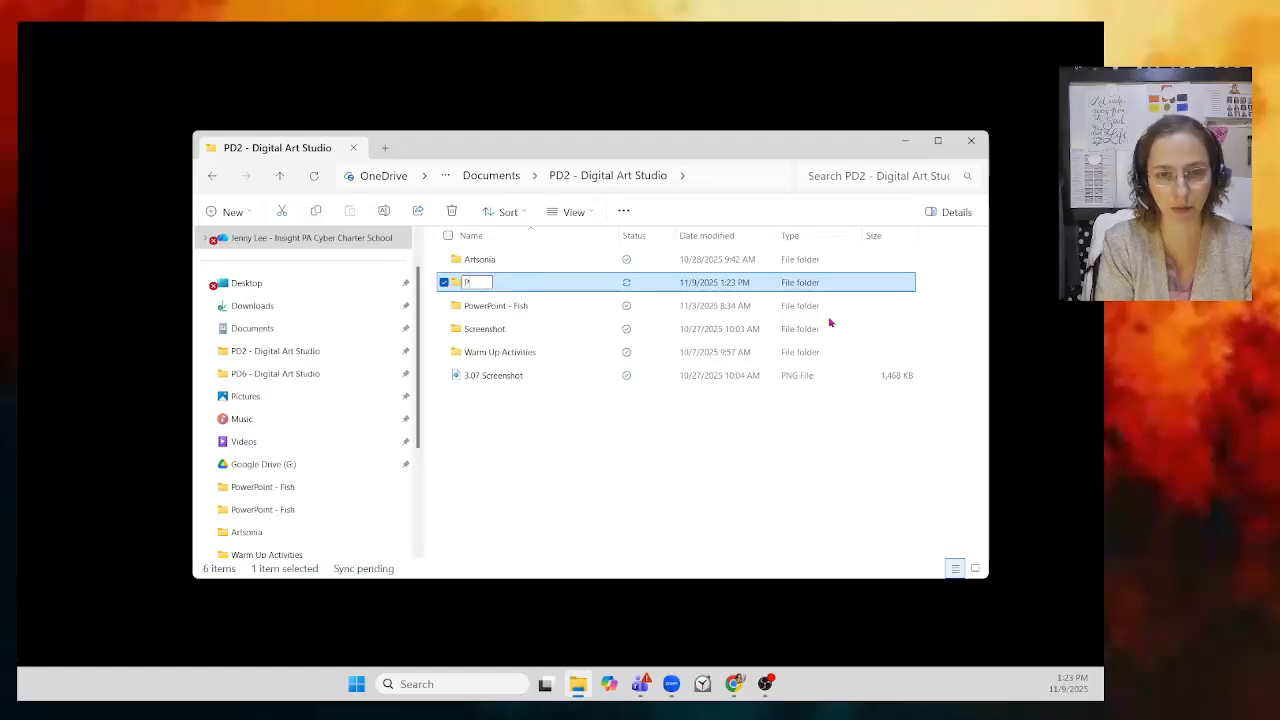
type("aint")
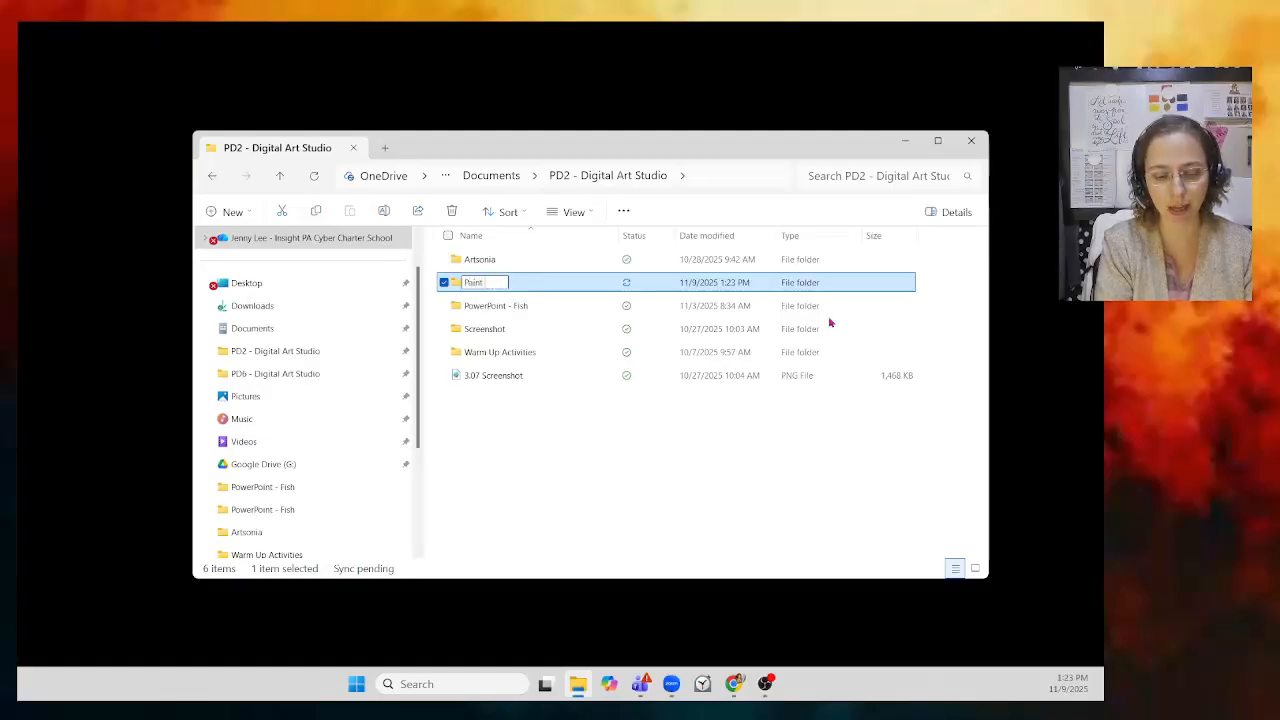
type(" - 1p")
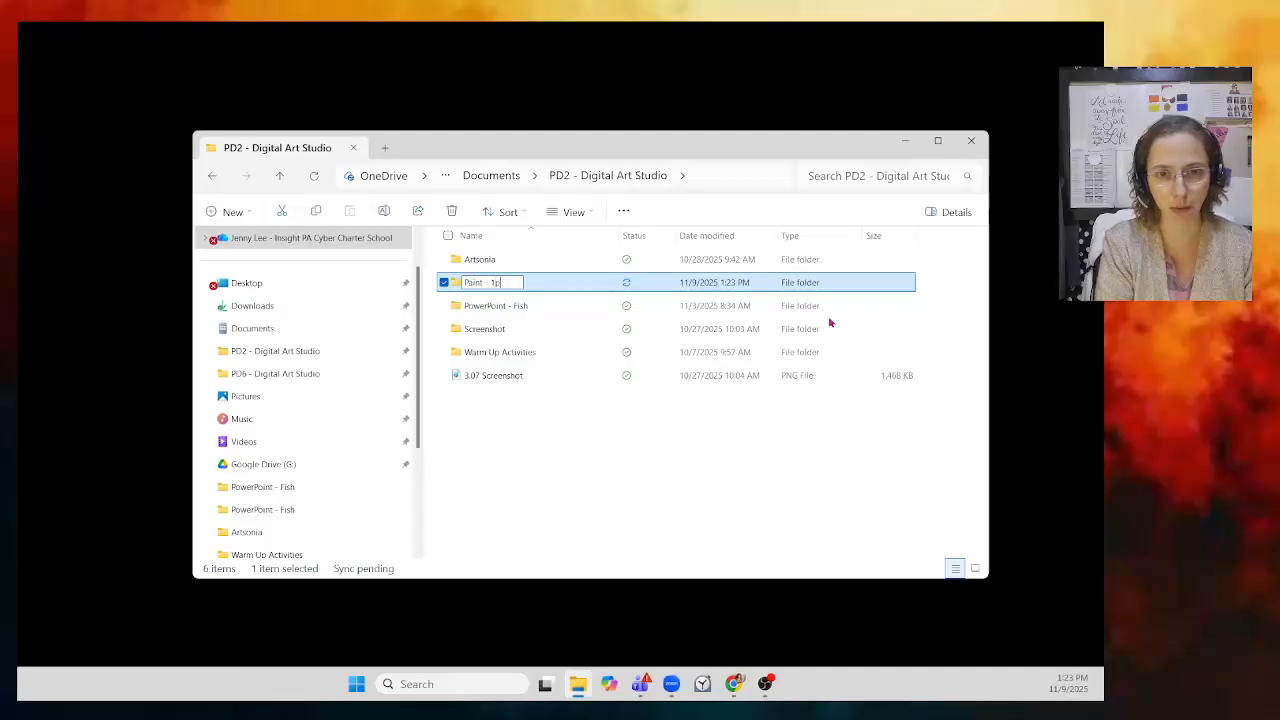
type("t Pers")
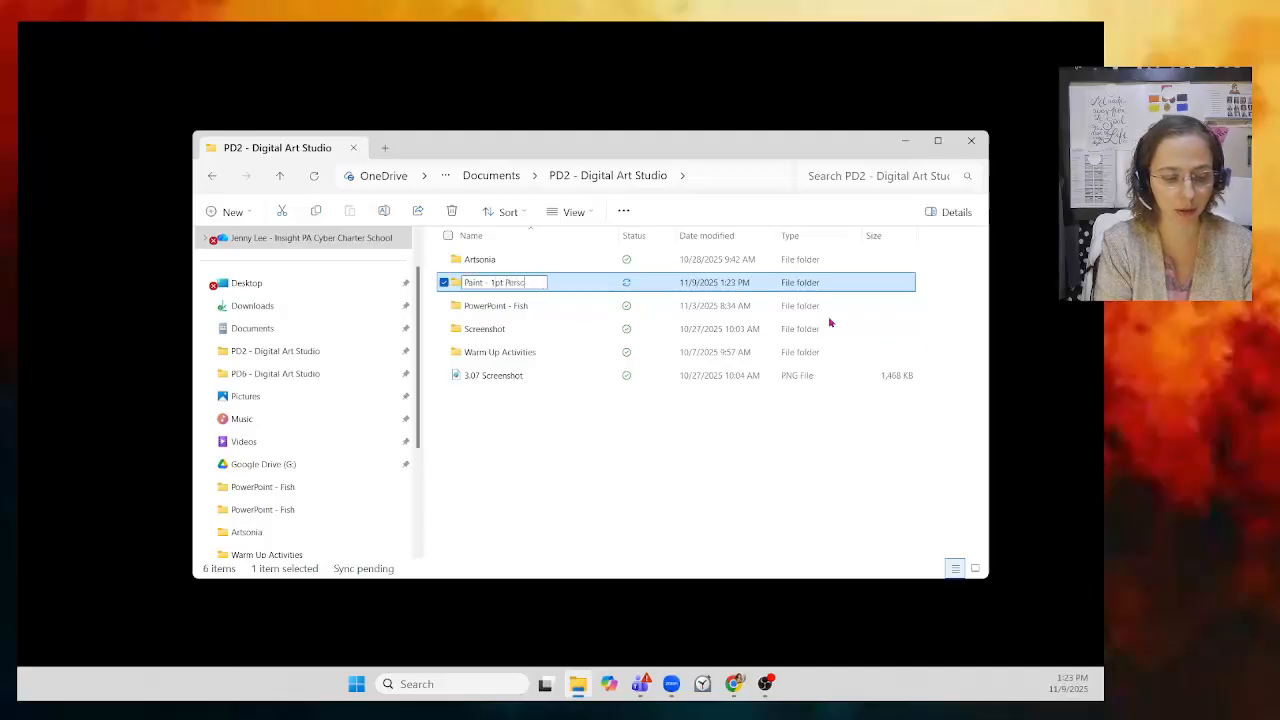
type("p")
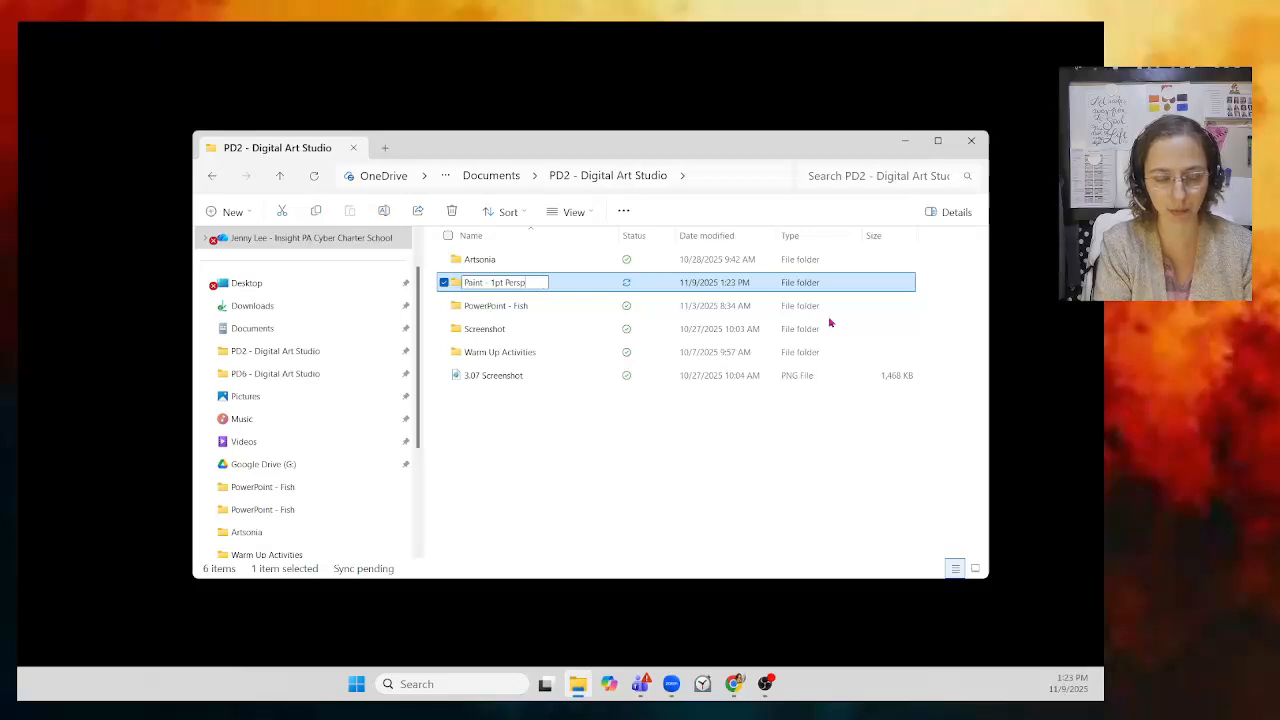
type("ective Room")
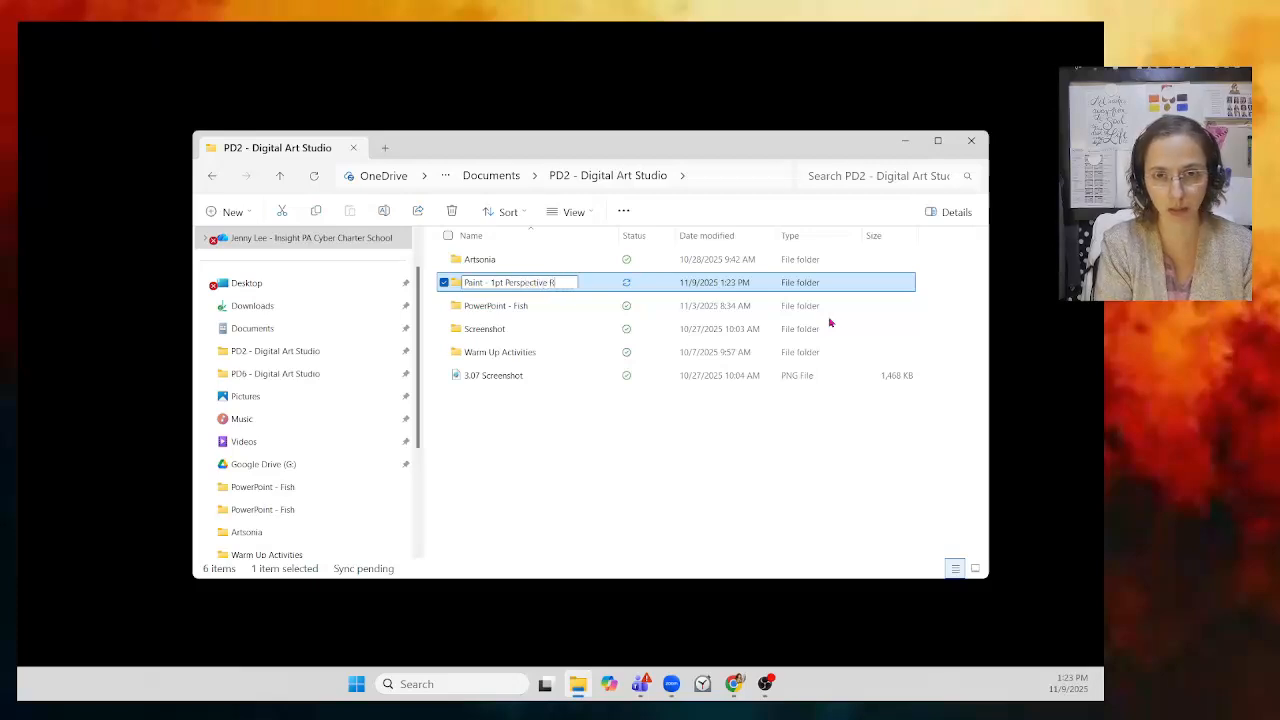
key("Return")
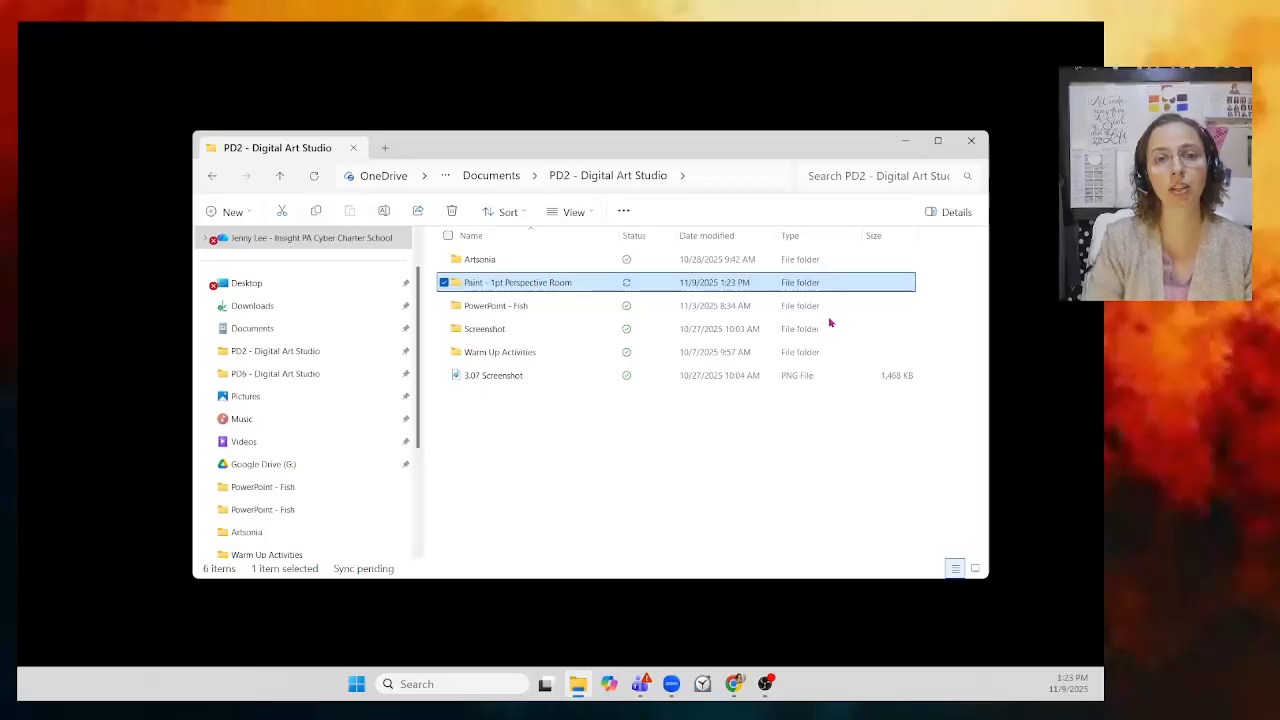
left_click(525, 435)
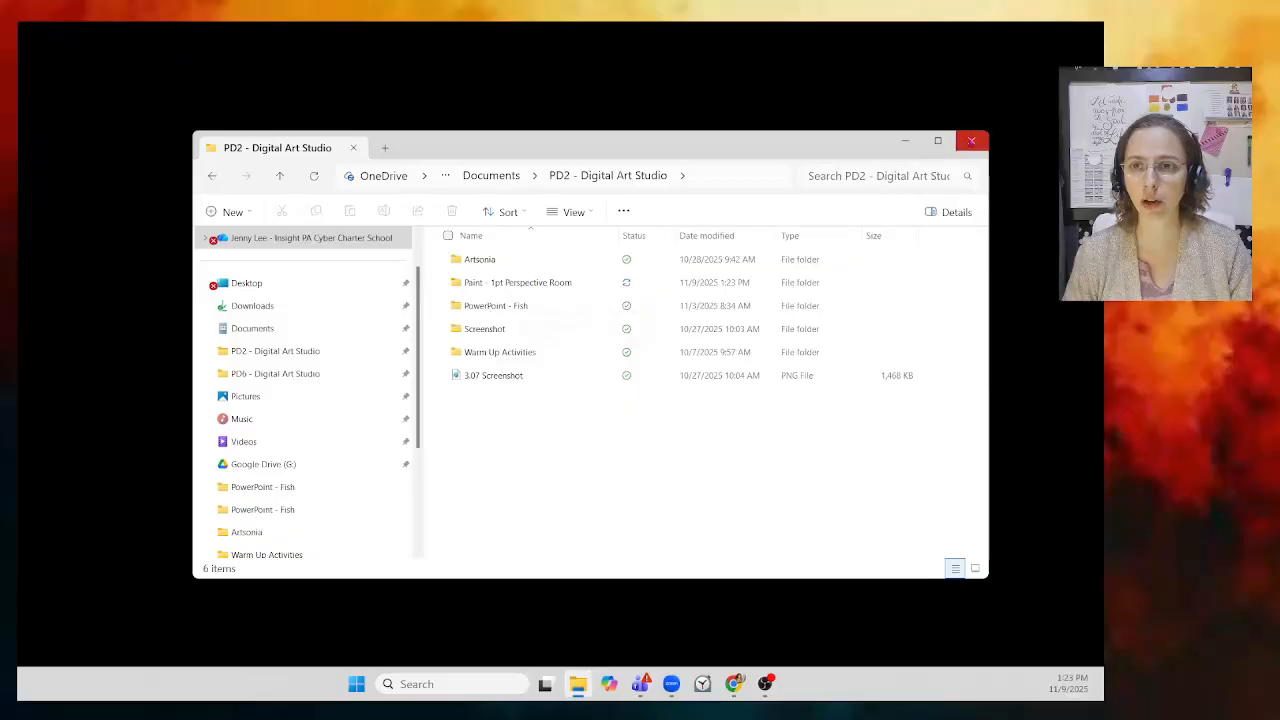
Step: Close File Explorer, then search for 'Paint' and launch it with a blank canvas
left_click(971, 141)
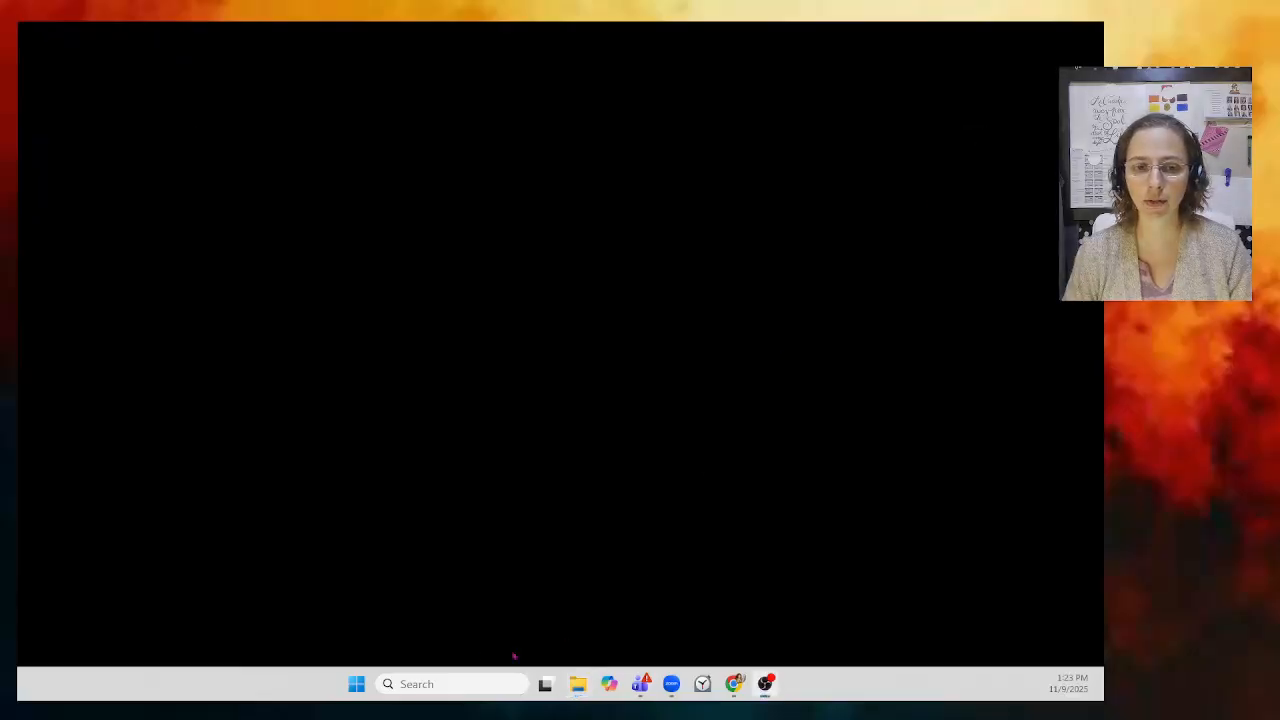
left_click(433, 685)
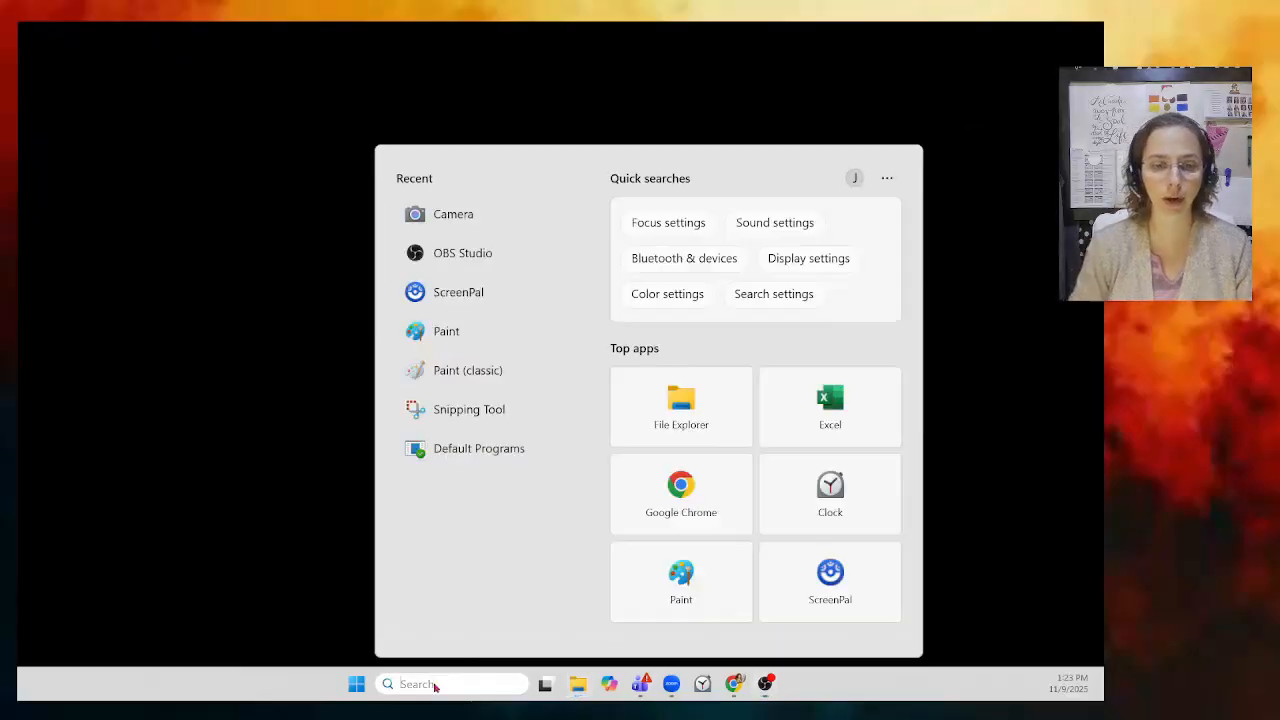
type("Paint")
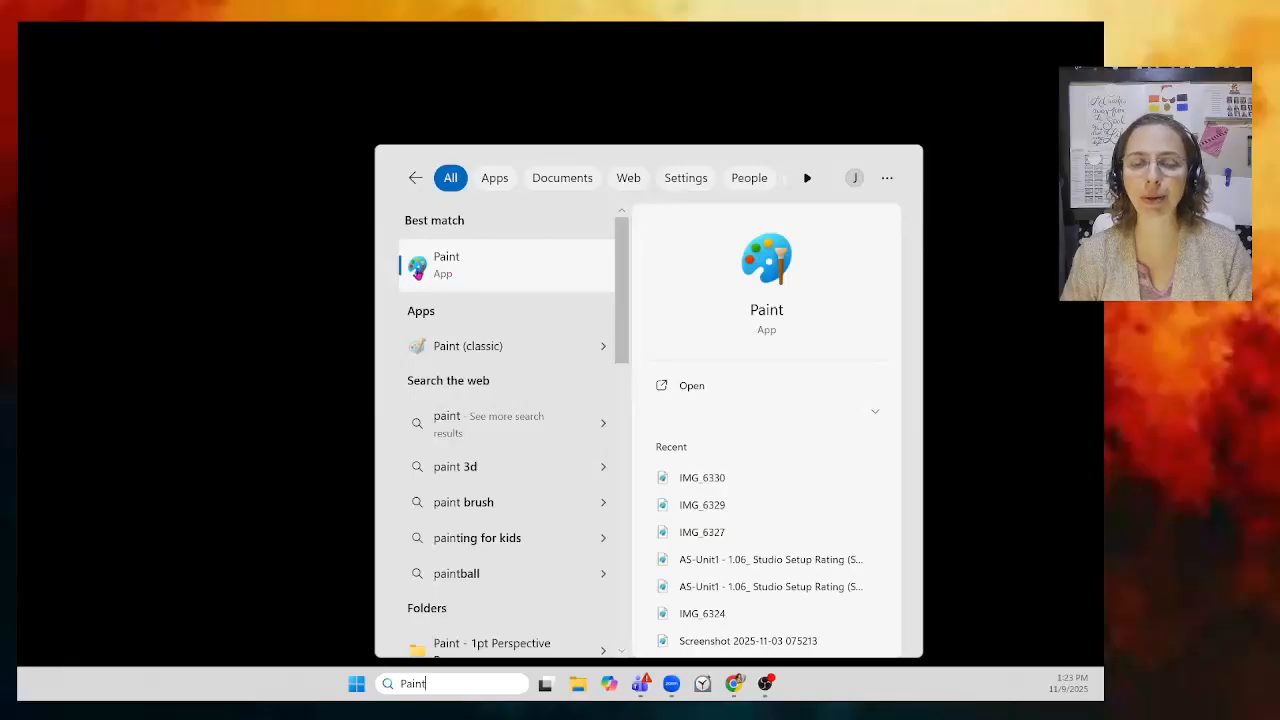
left_click(461, 272)
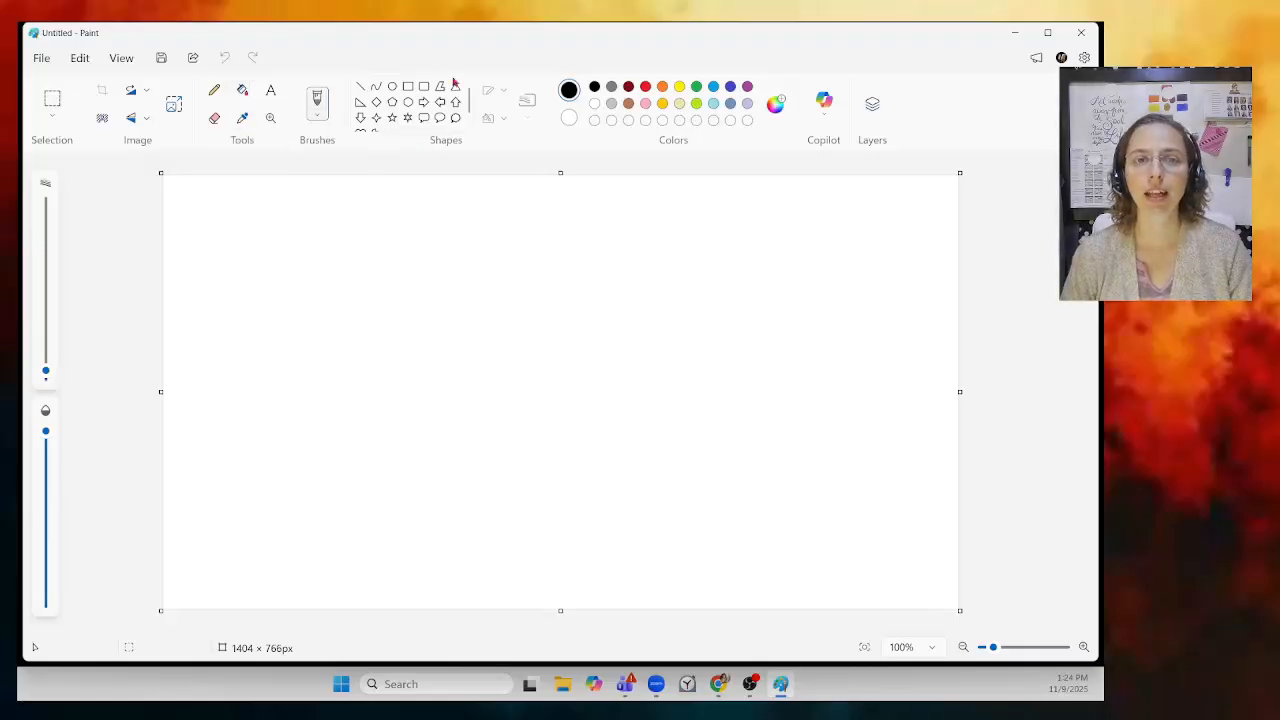
Step: Pick the Line shape with a Solid outline at 1px, with black as the current colour
left_click(361, 89)
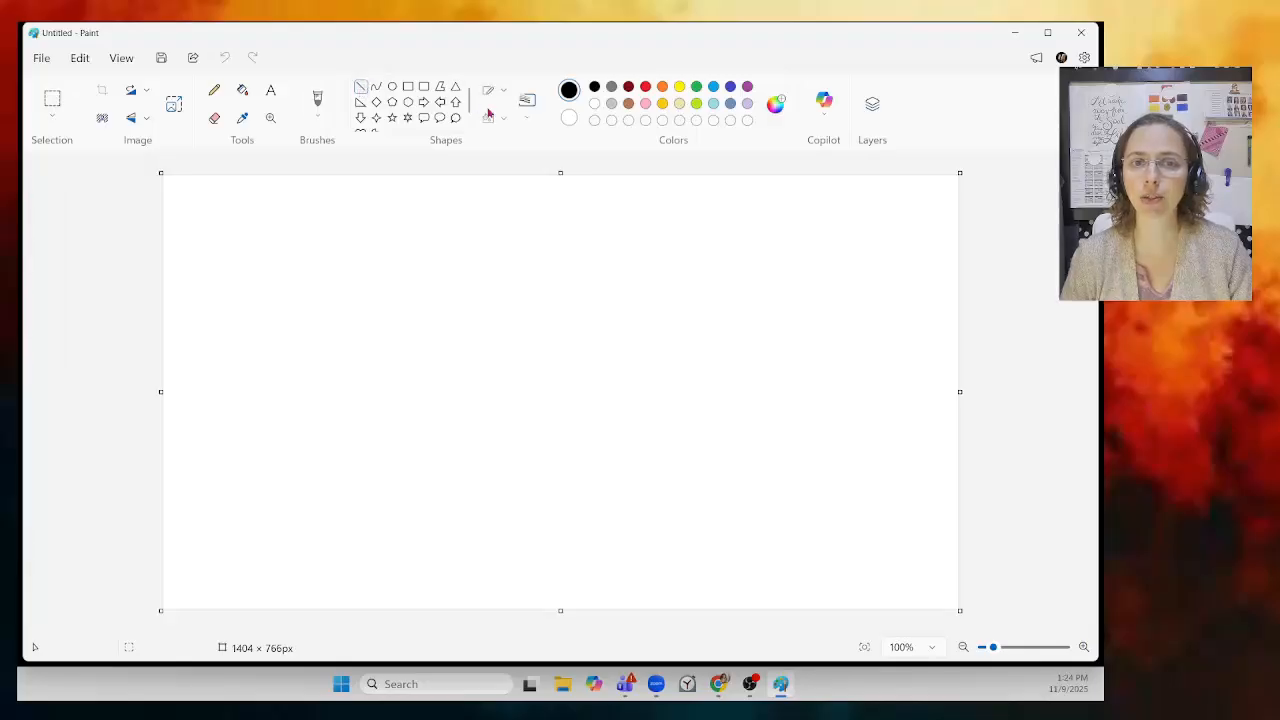
left_click(505, 93)
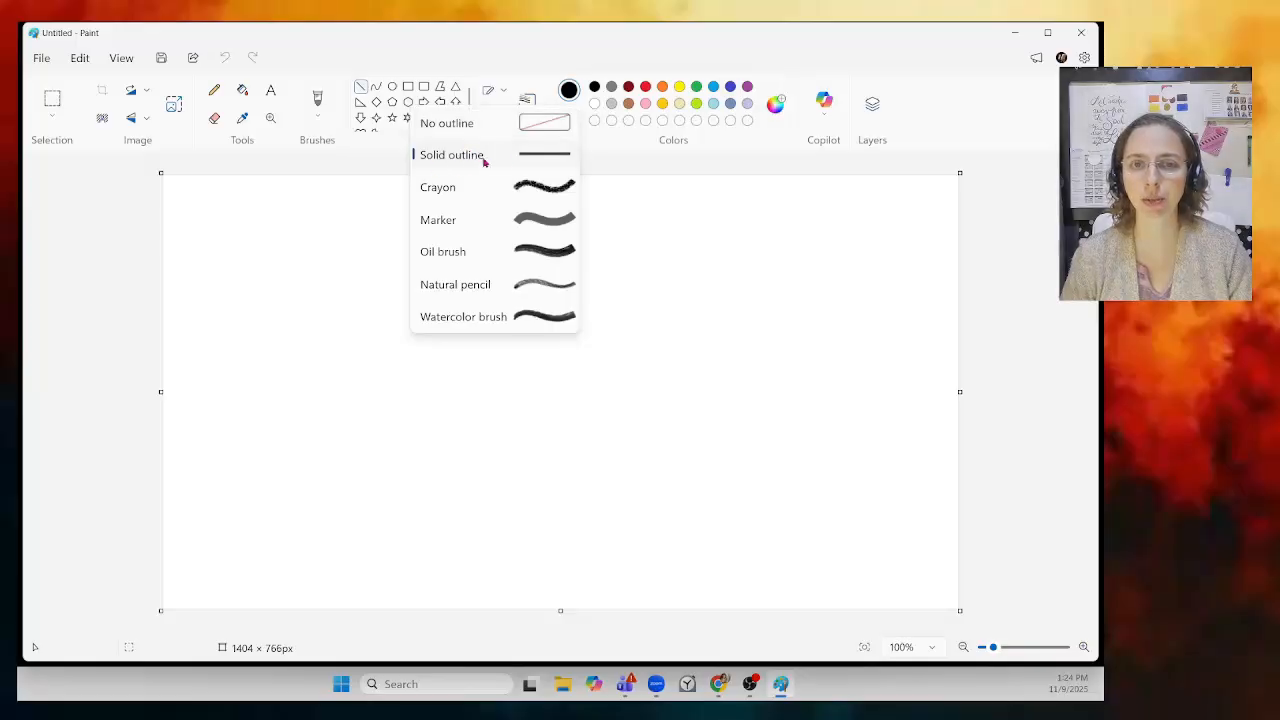
left_click(535, 156)
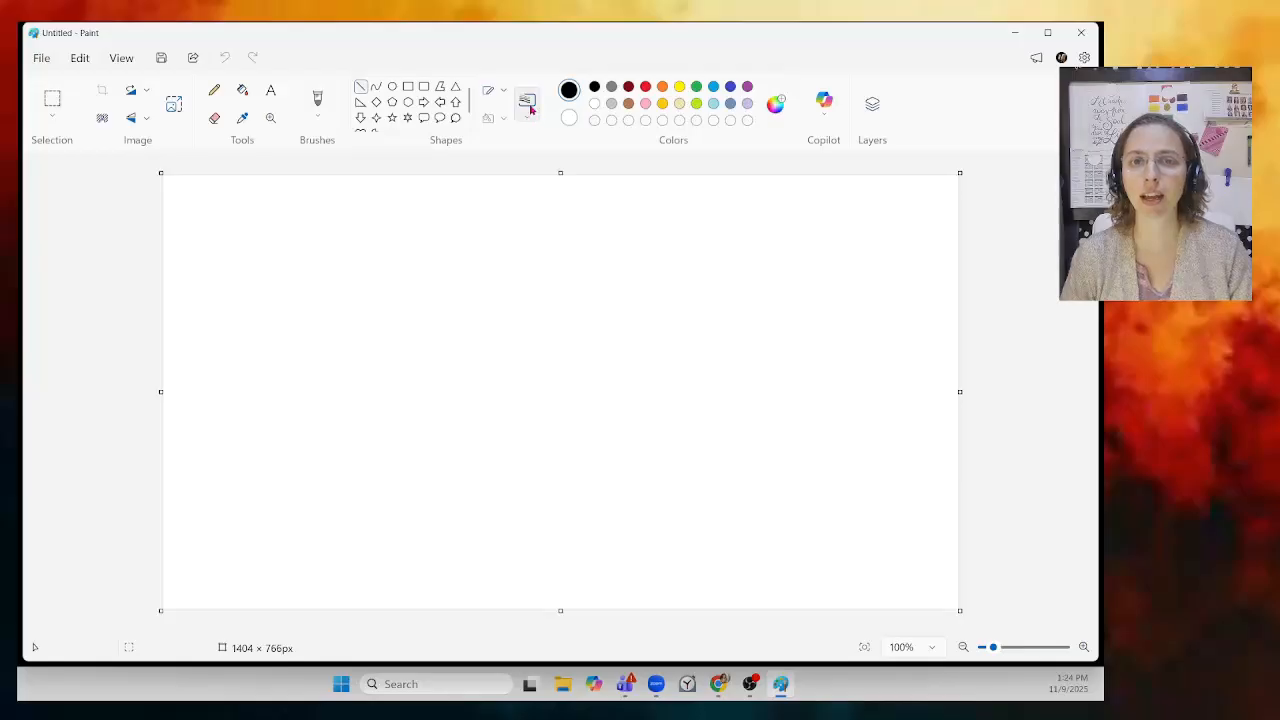
left_click(527, 103)
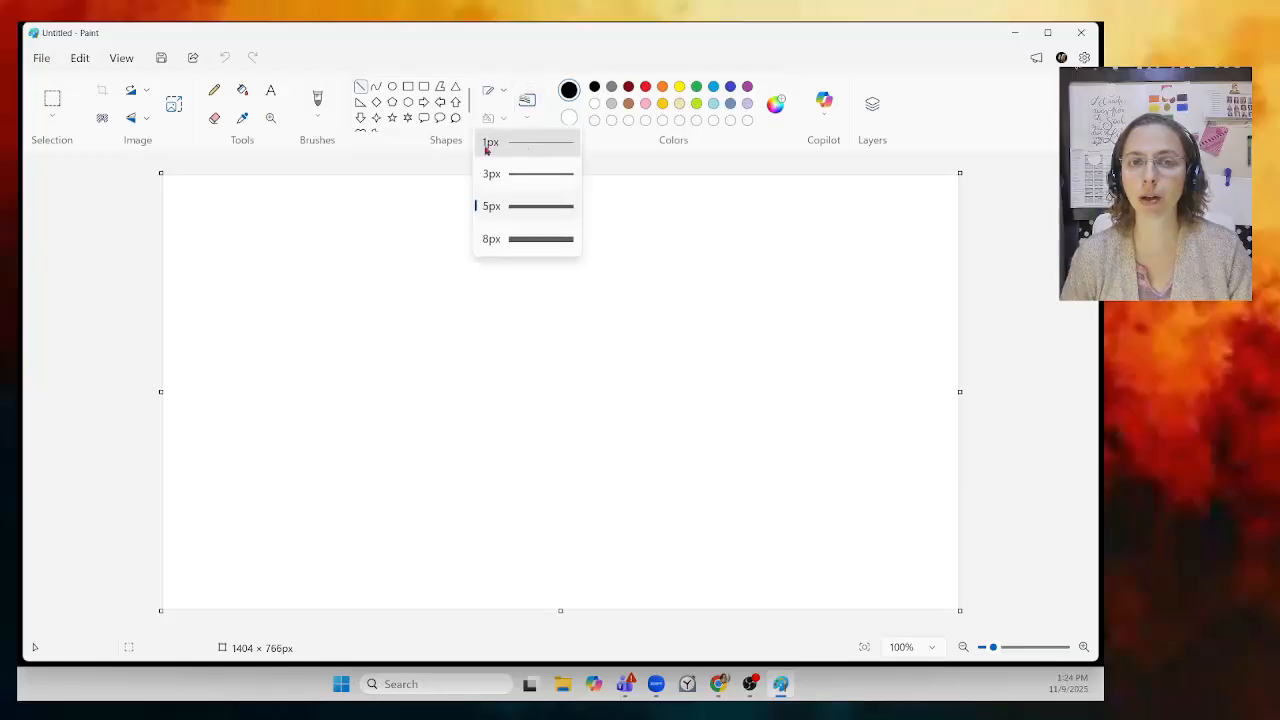
left_click(520, 145)
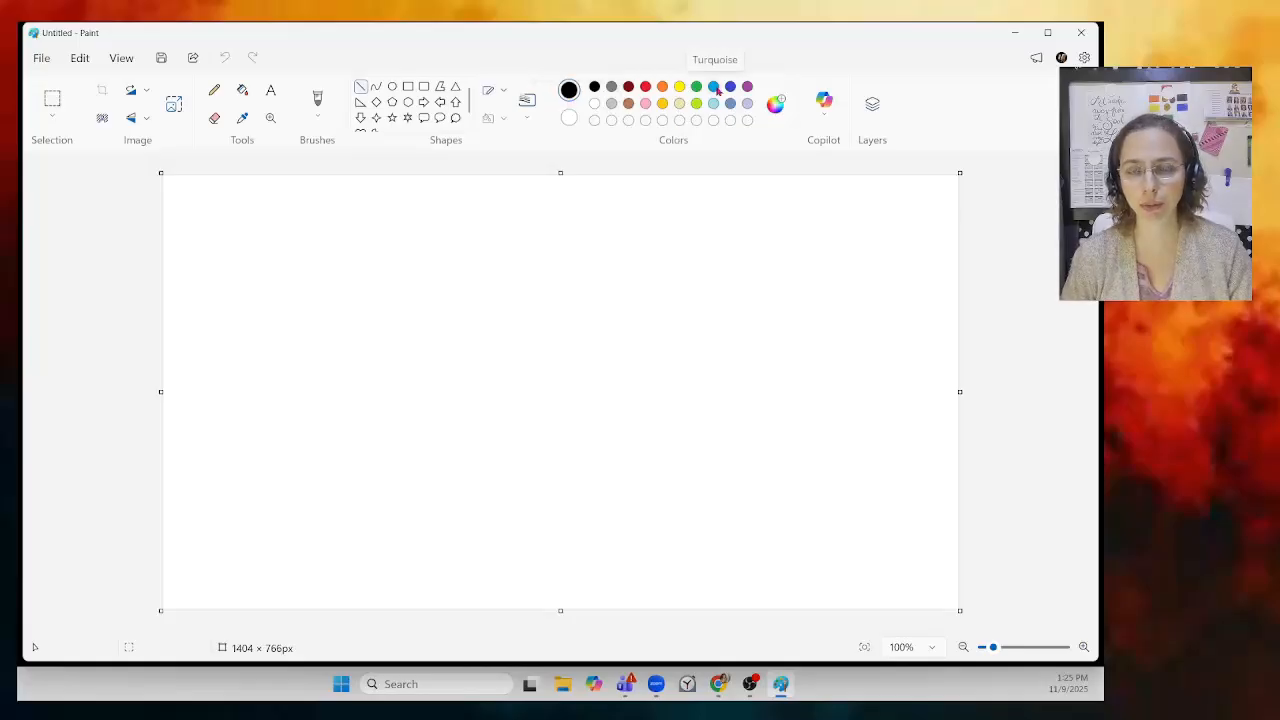
left_click(775, 104)
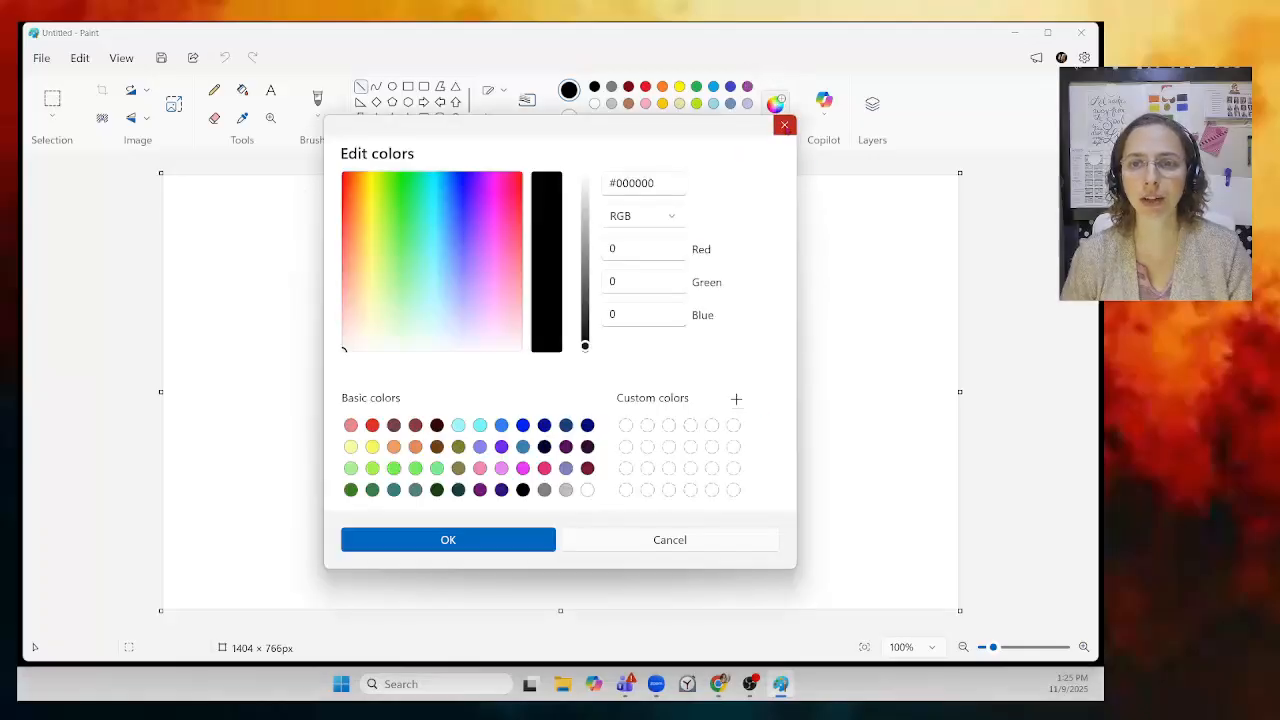
left_click(785, 124)
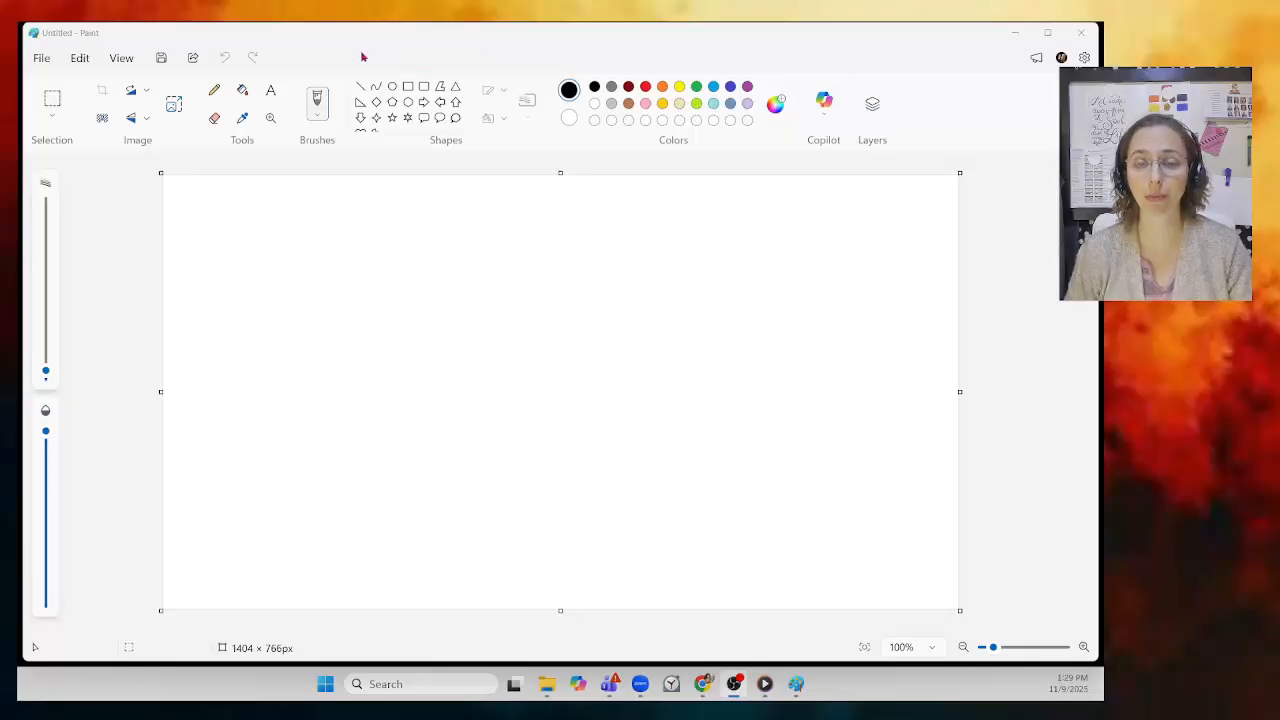
Step: Save as a Paint project, browsing to Documents > PD2 - Digital Art Studio > Paint - 1pt Perspective Room
left_click(43, 63)
left_click(43, 63)
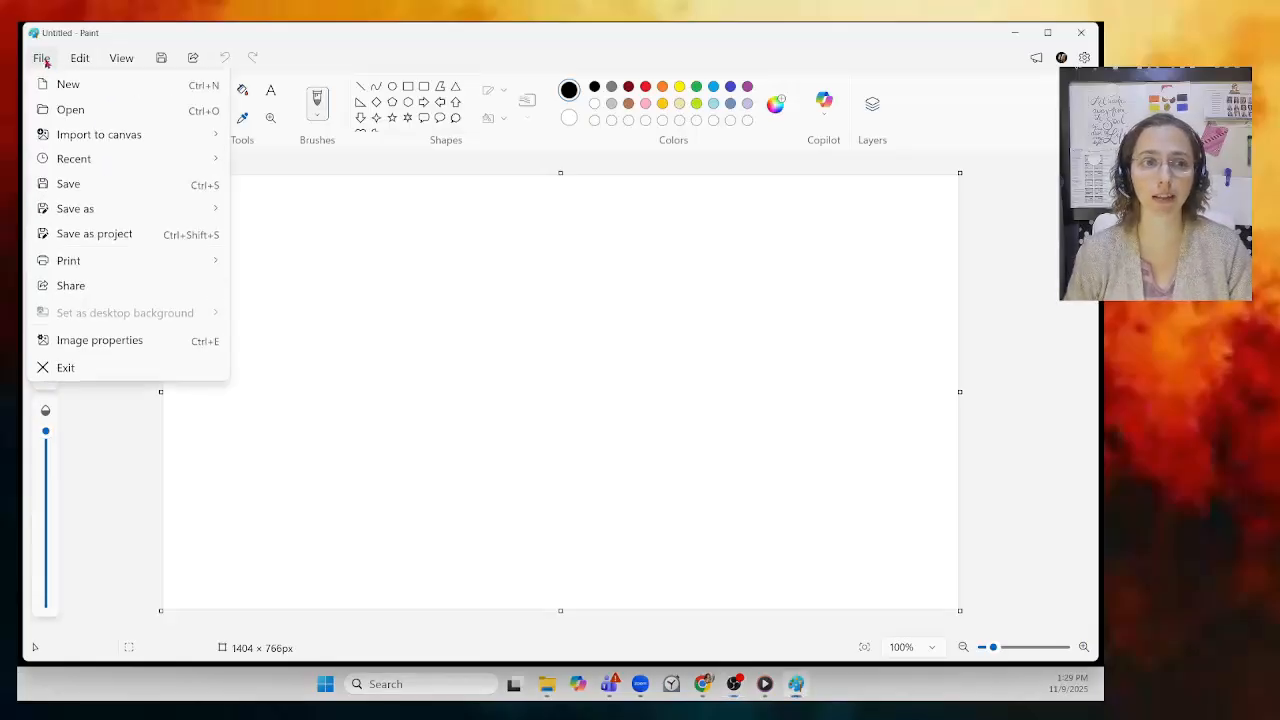
left_click(78, 236)
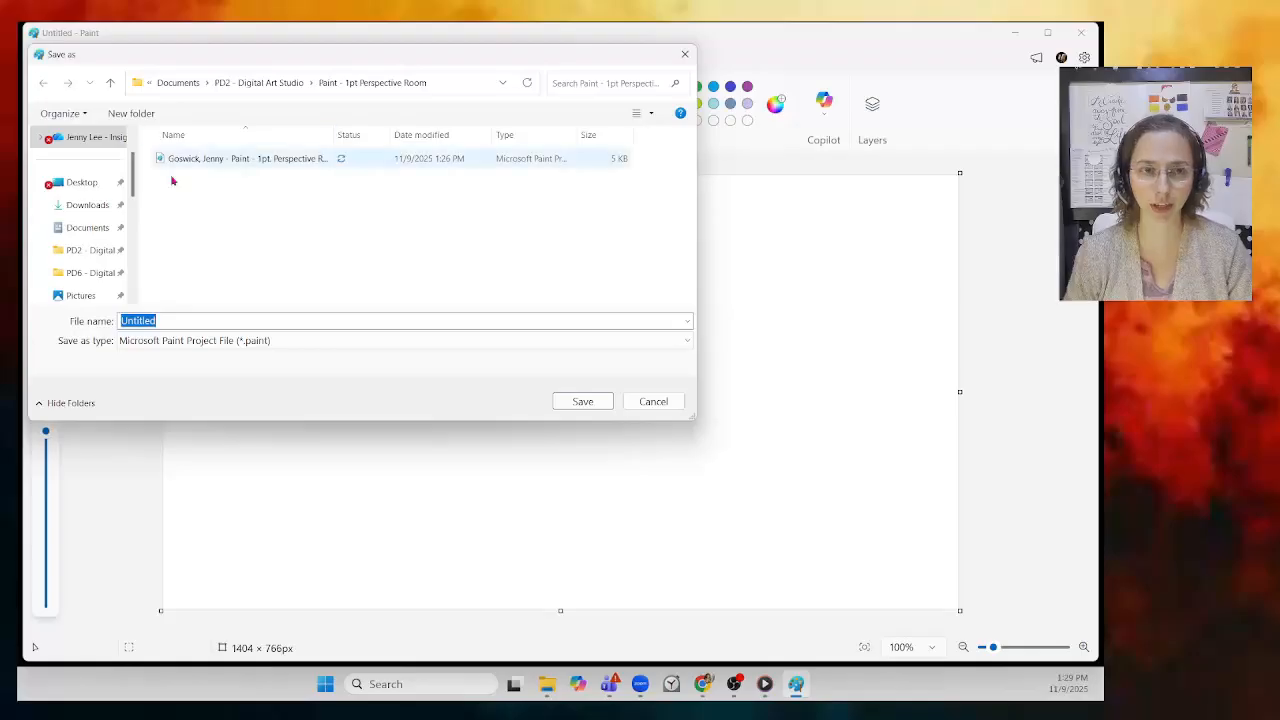
left_click(97, 237)
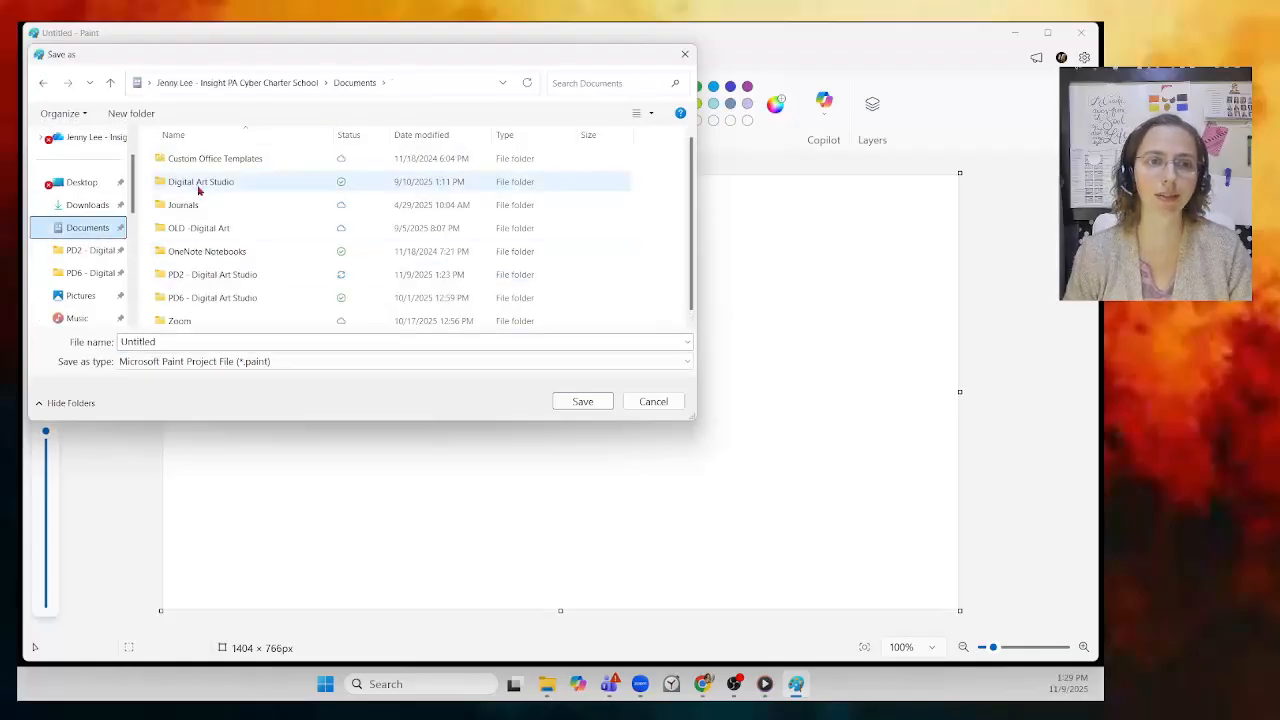
double_click(210, 275)
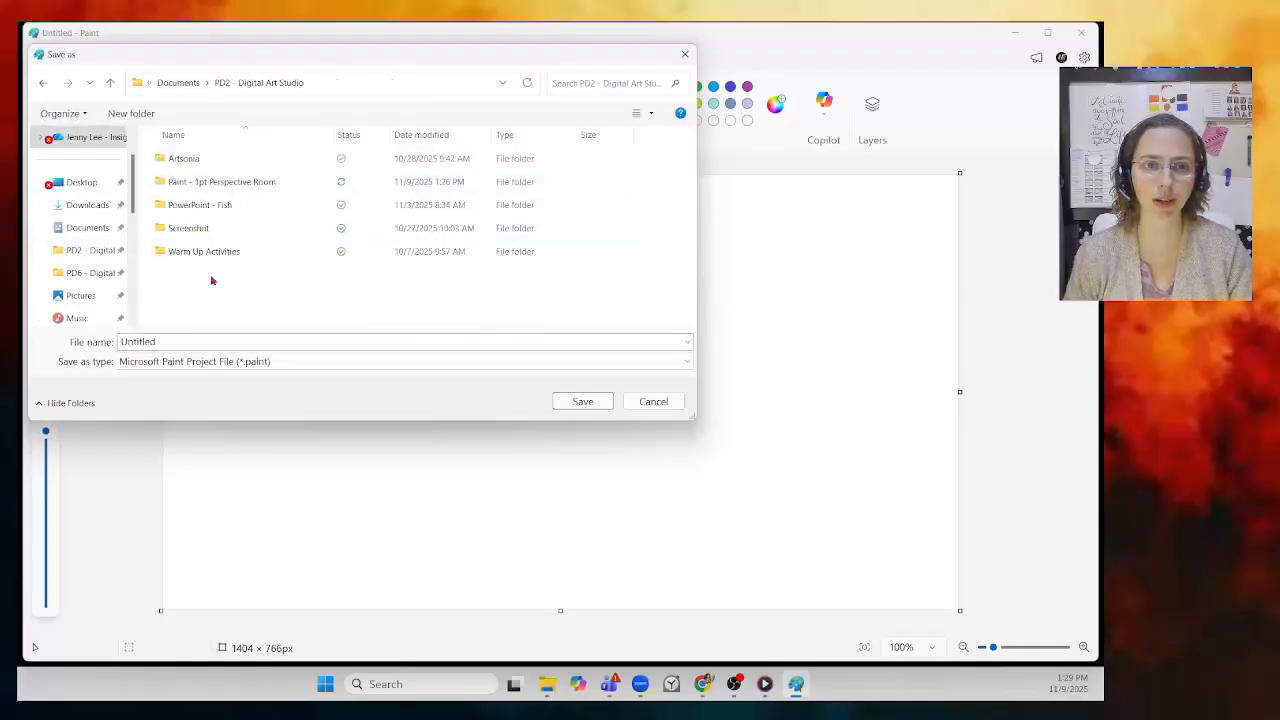
double_click(212, 183)
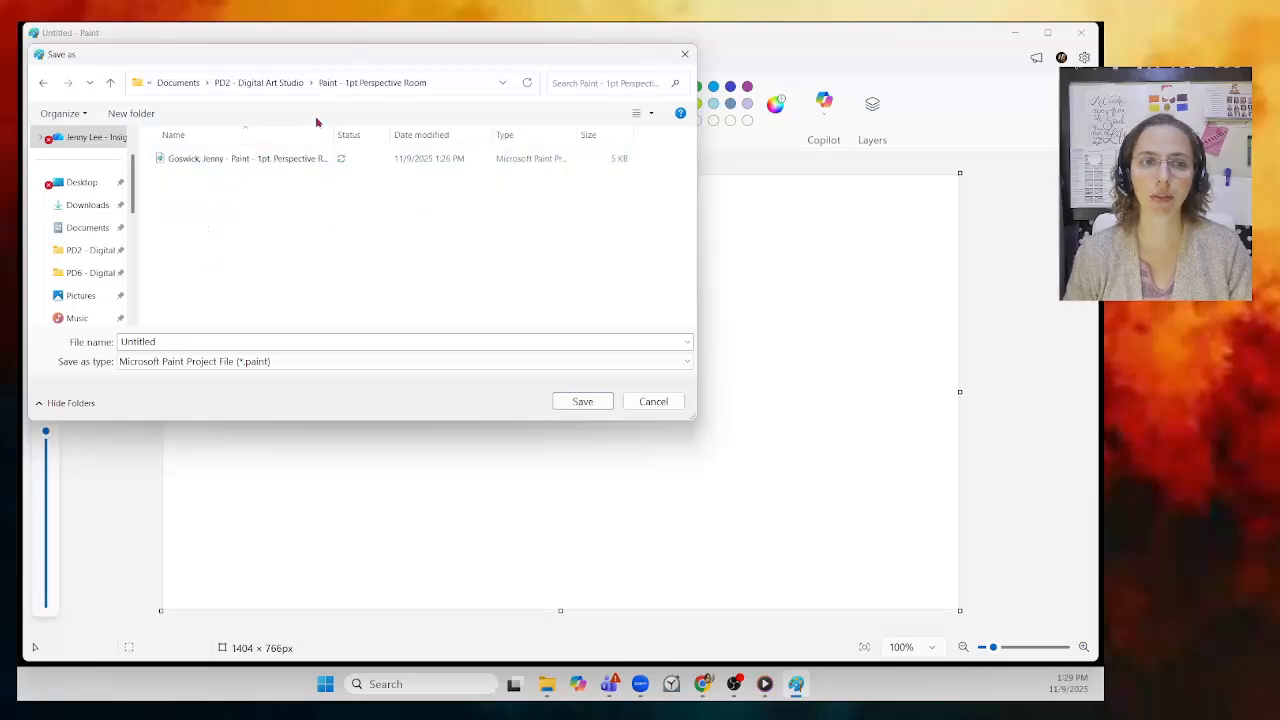
Step: Name the project with the author's first name plus ' - Paint - Draw a Box' and save
double_click(162, 341)
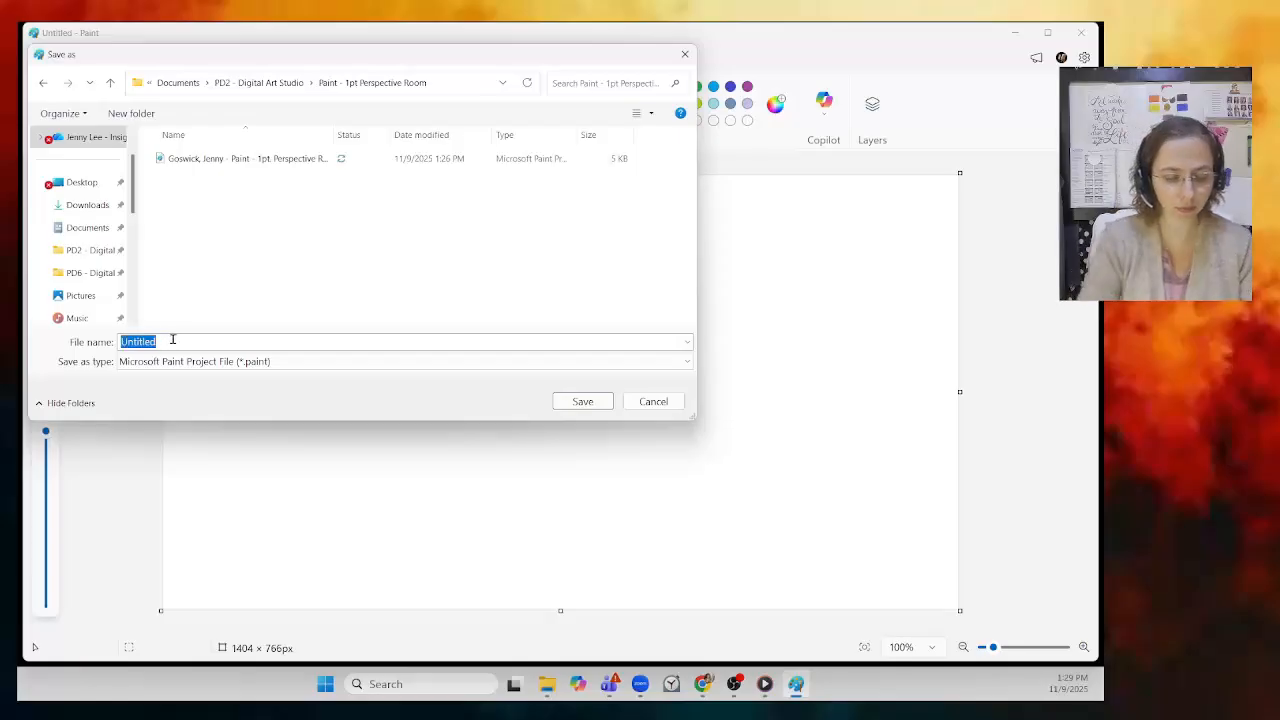
type("Go")
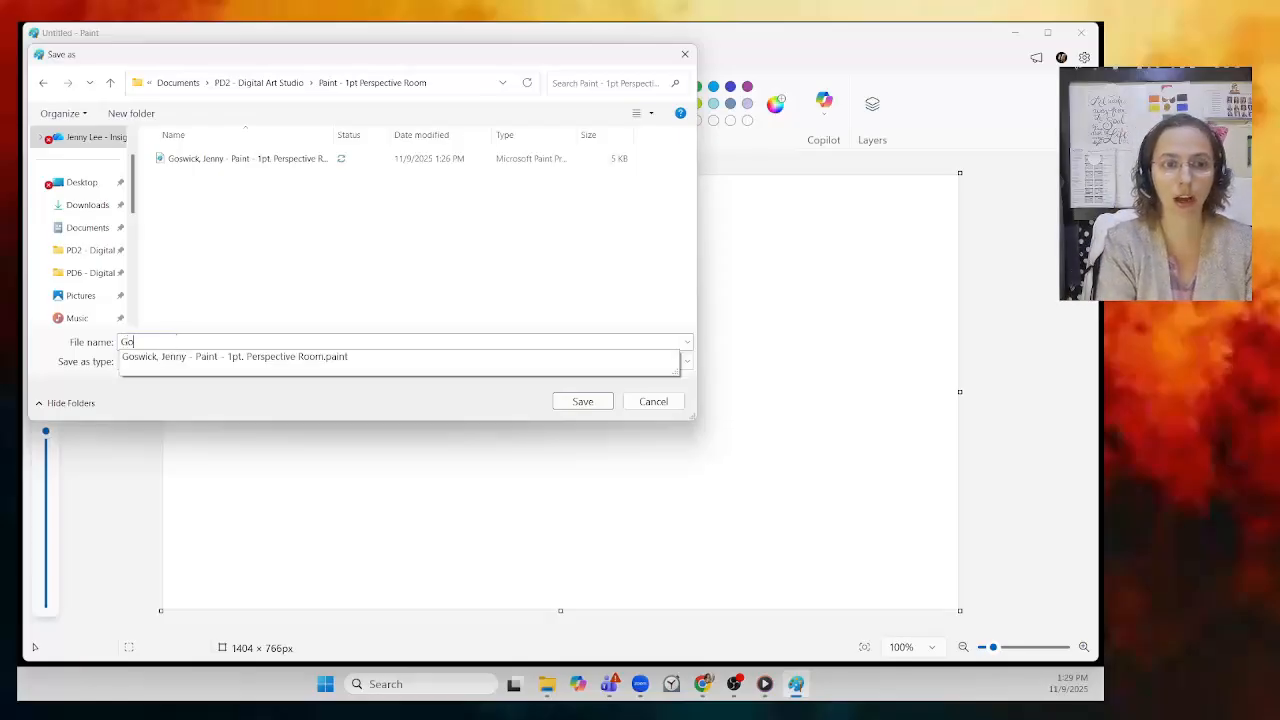
key("BackSpace")
key("BackSpace")
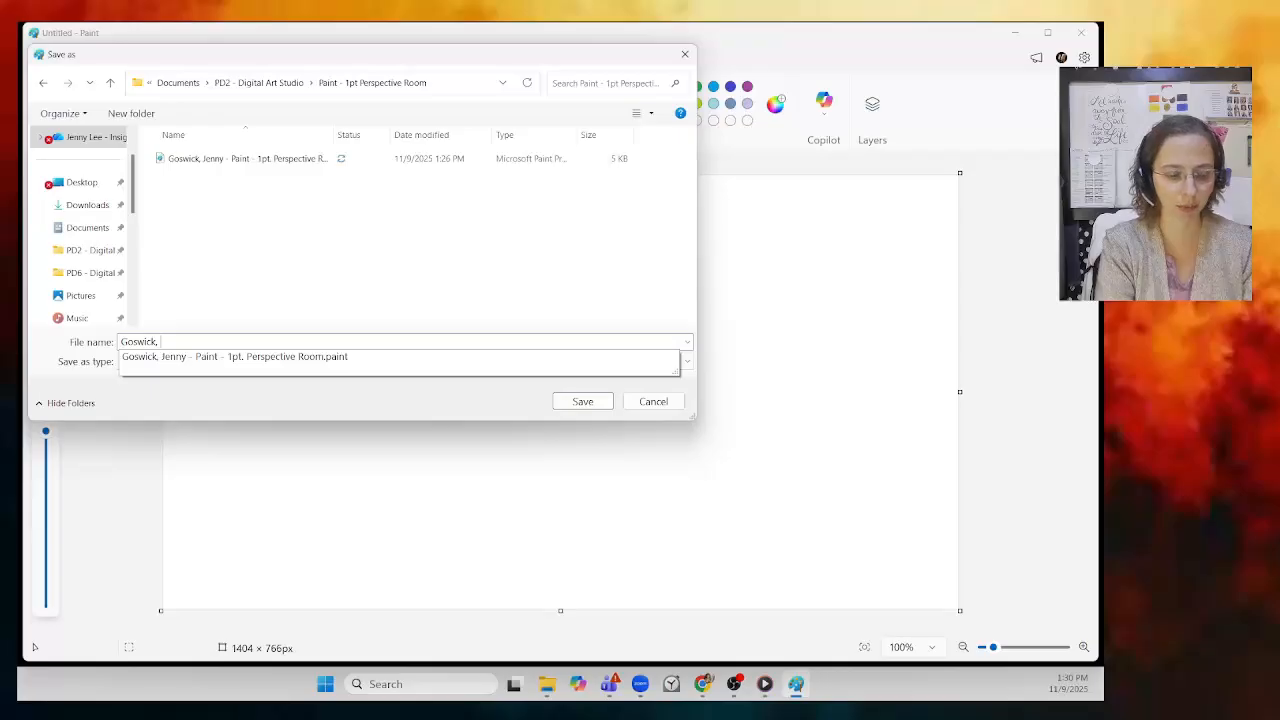
type("Jenn")
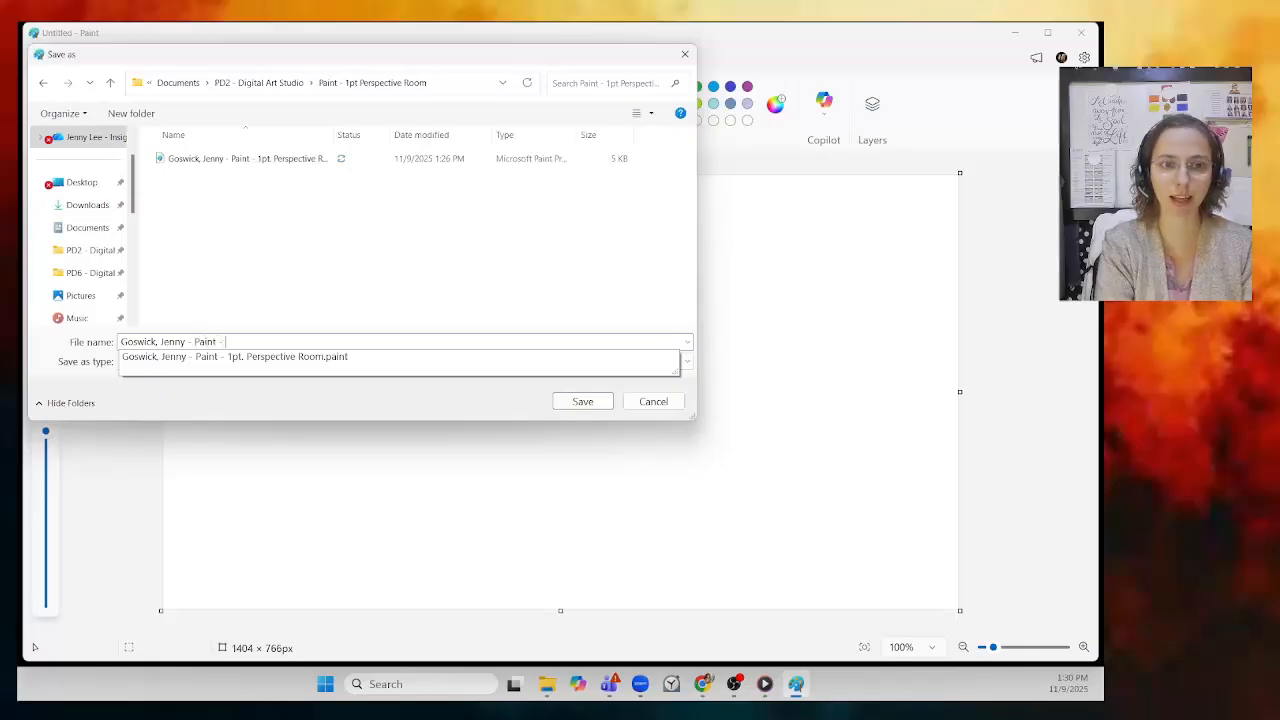
type("y - Paint - ")
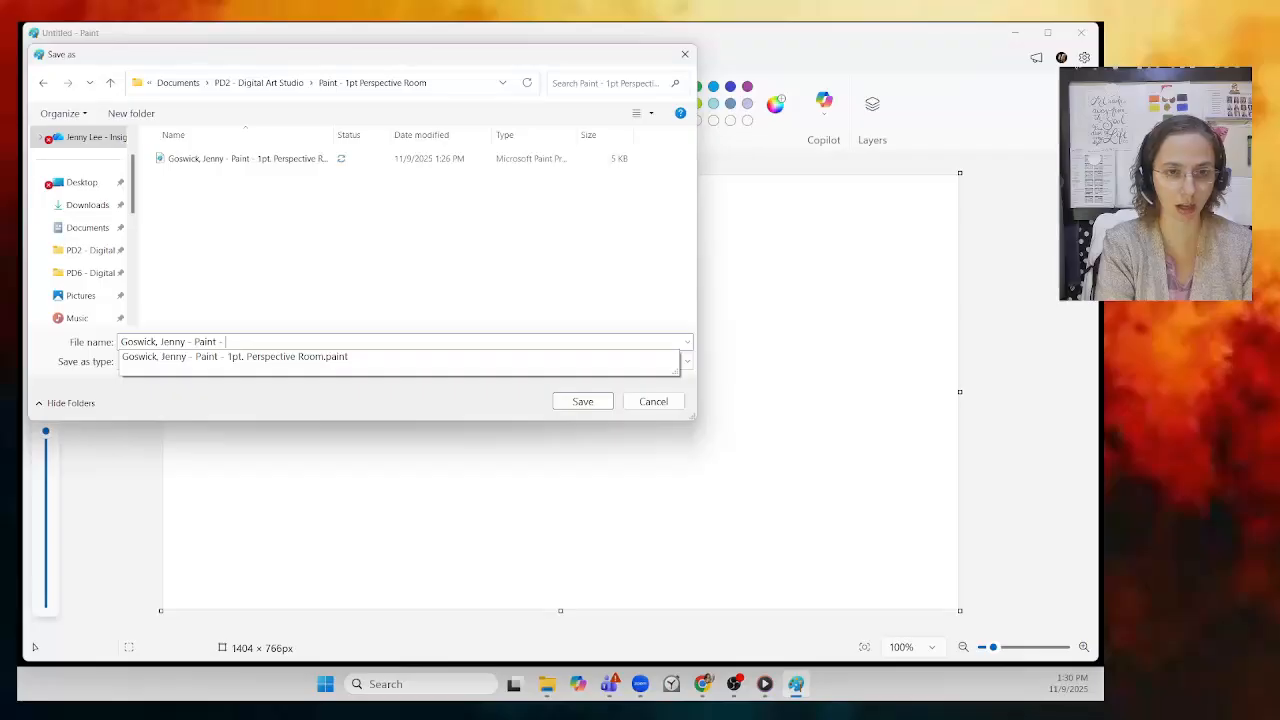
type("Draw a Box")
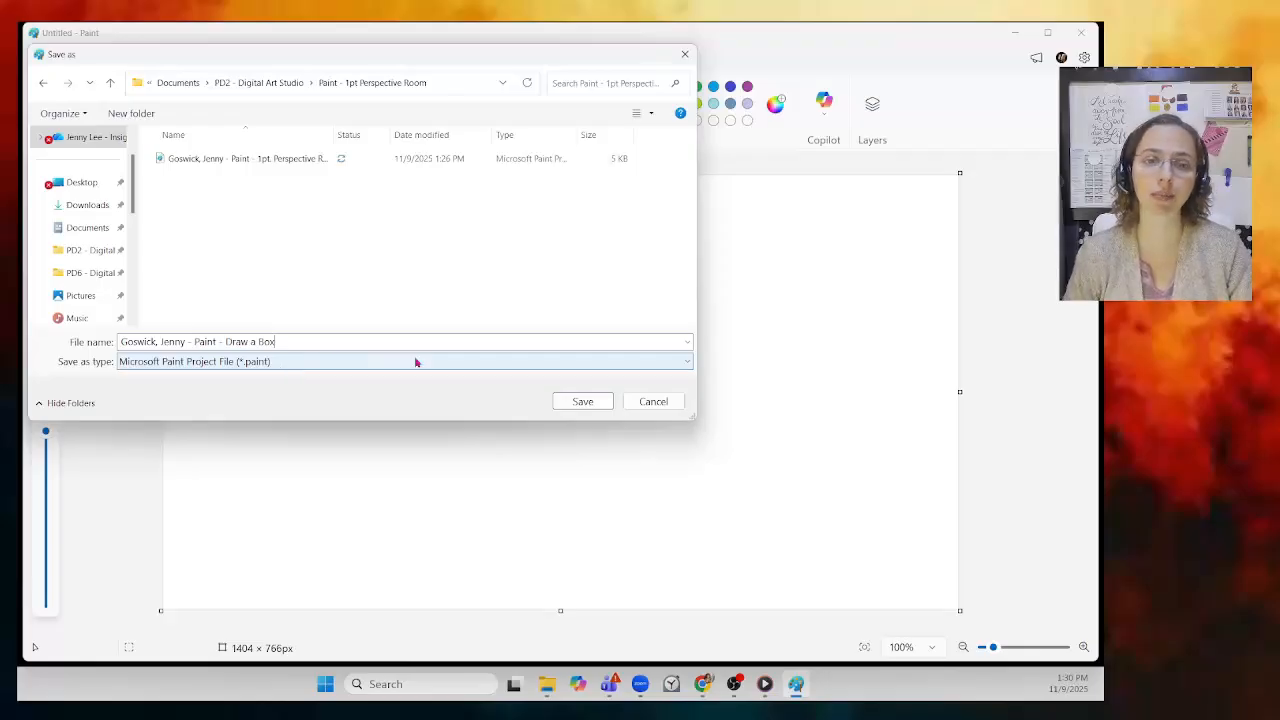
left_click(584, 401)
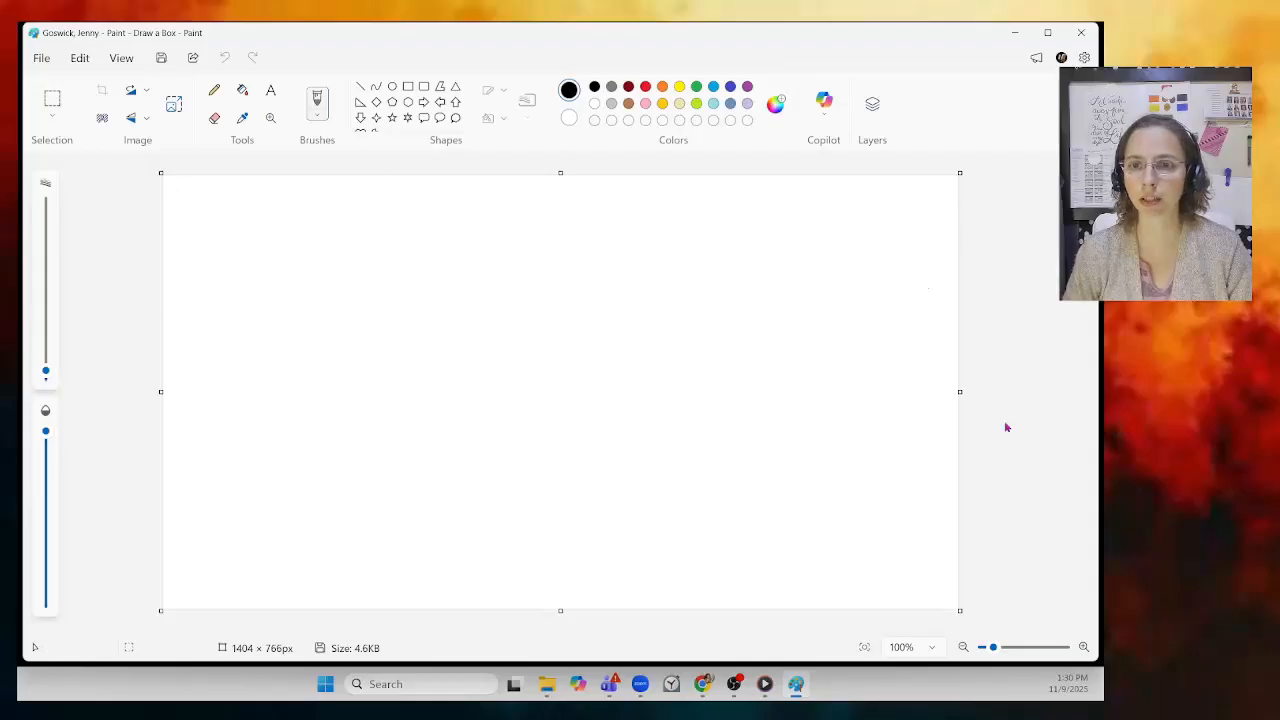
Step: Resize the canvas to about 1483 × 786px so it fills the window
left_click_drag(960, 612, 677, 486)
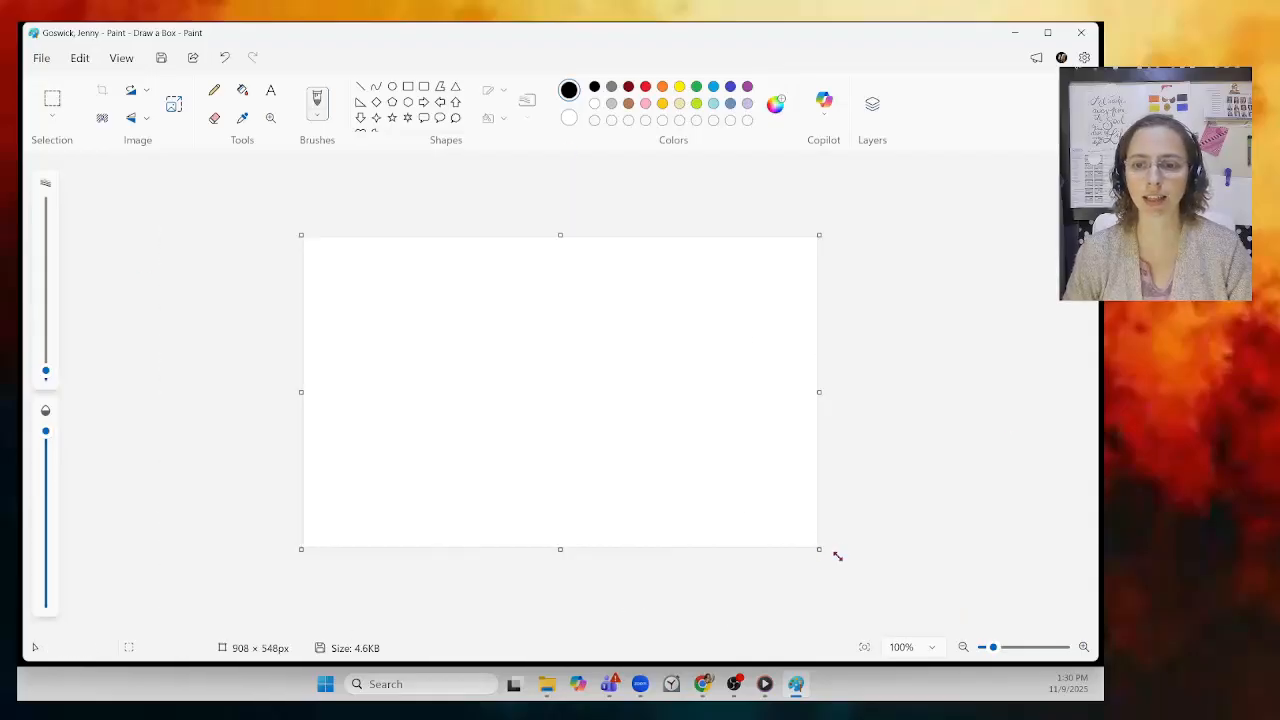
left_click_drag(822, 549, 1026, 626)
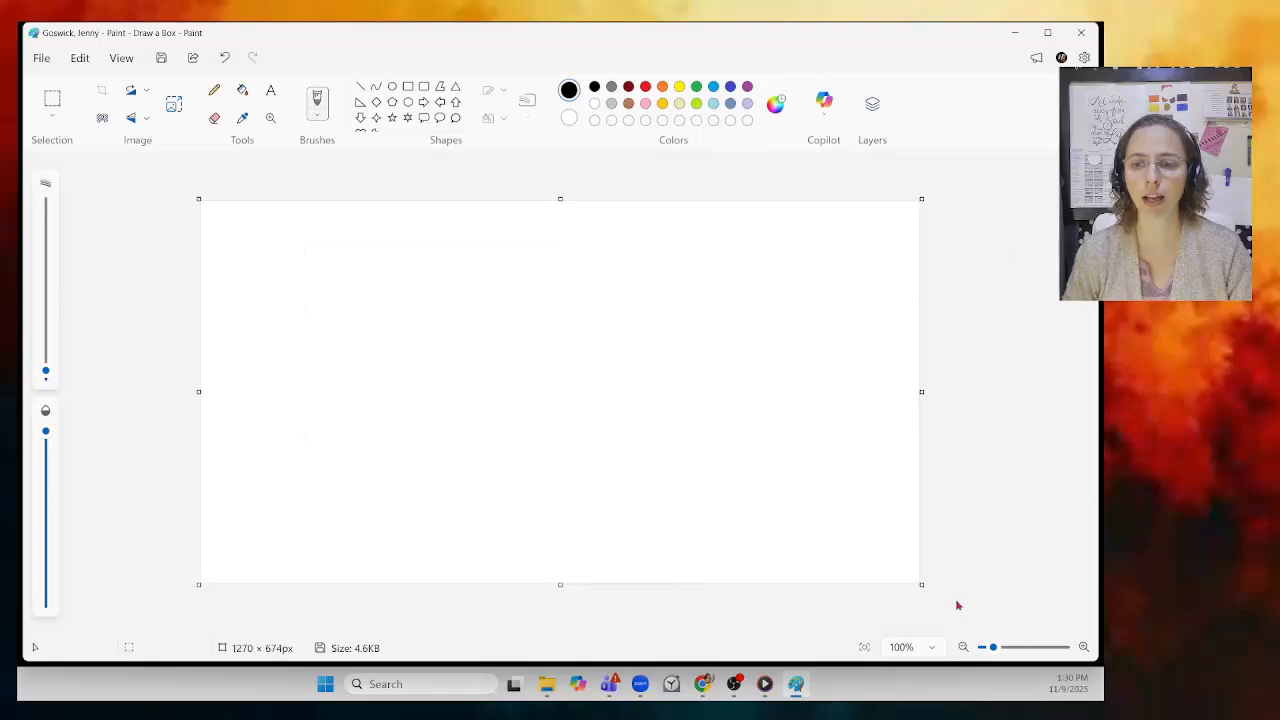
left_click_drag(923, 590, 991, 620)
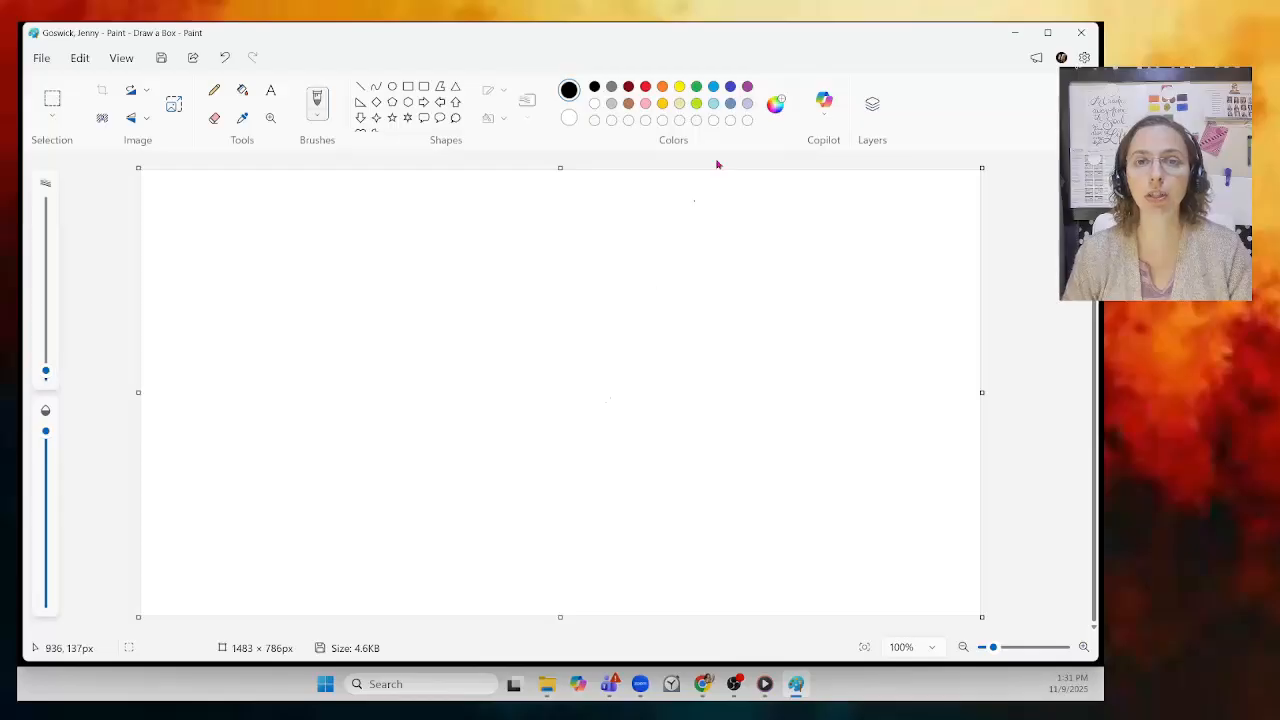
Step: Show the Layers panel and ready the Text tool at Calibri size 36
left_click(875, 106)
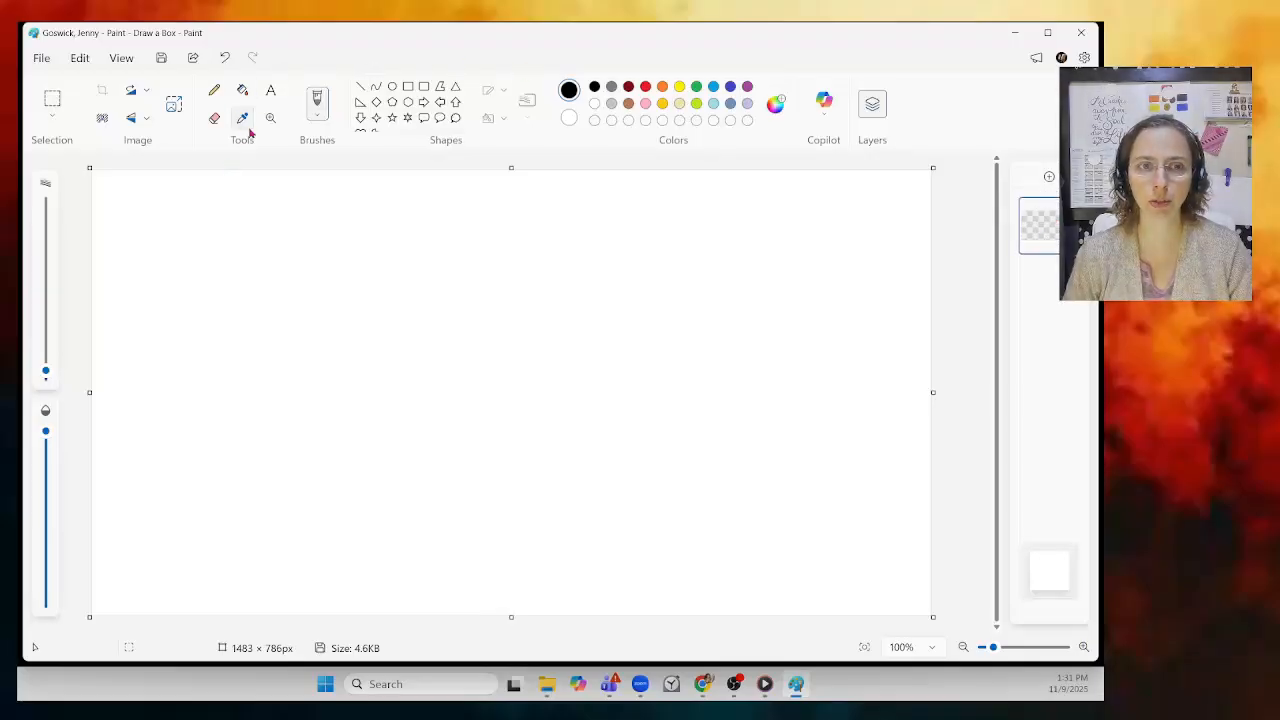
left_click(271, 91)
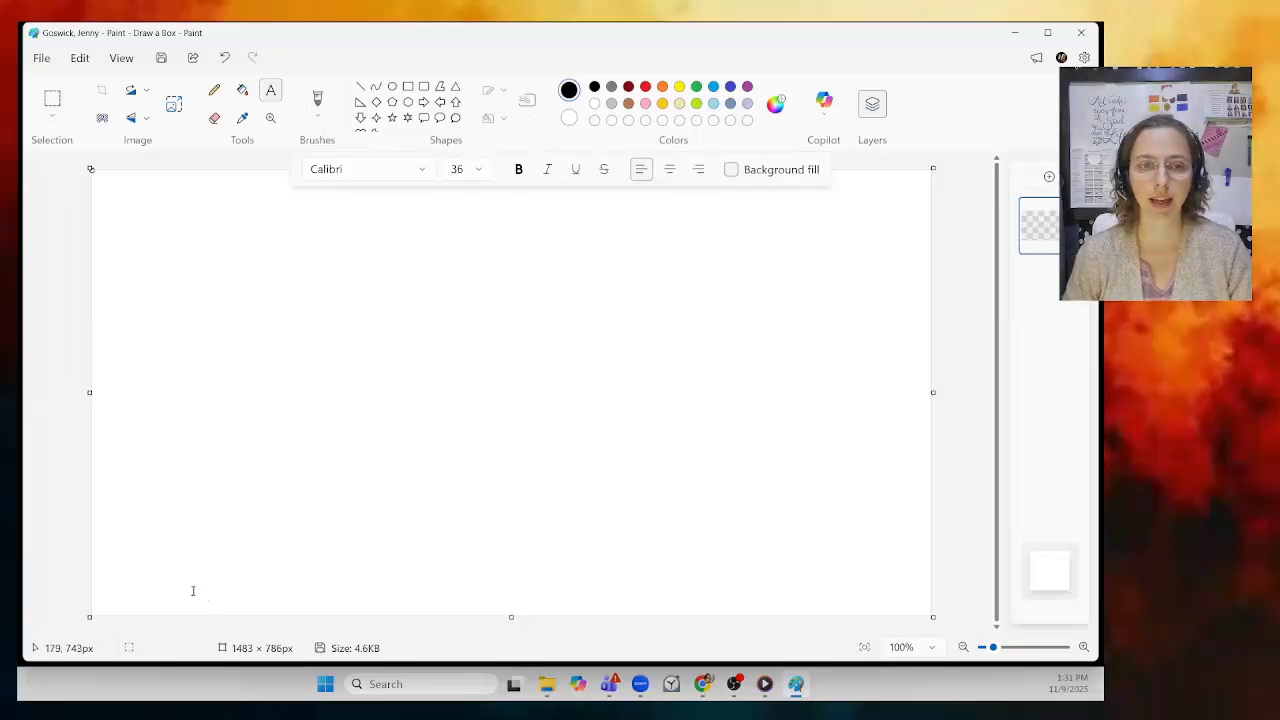
left_click(480, 170)
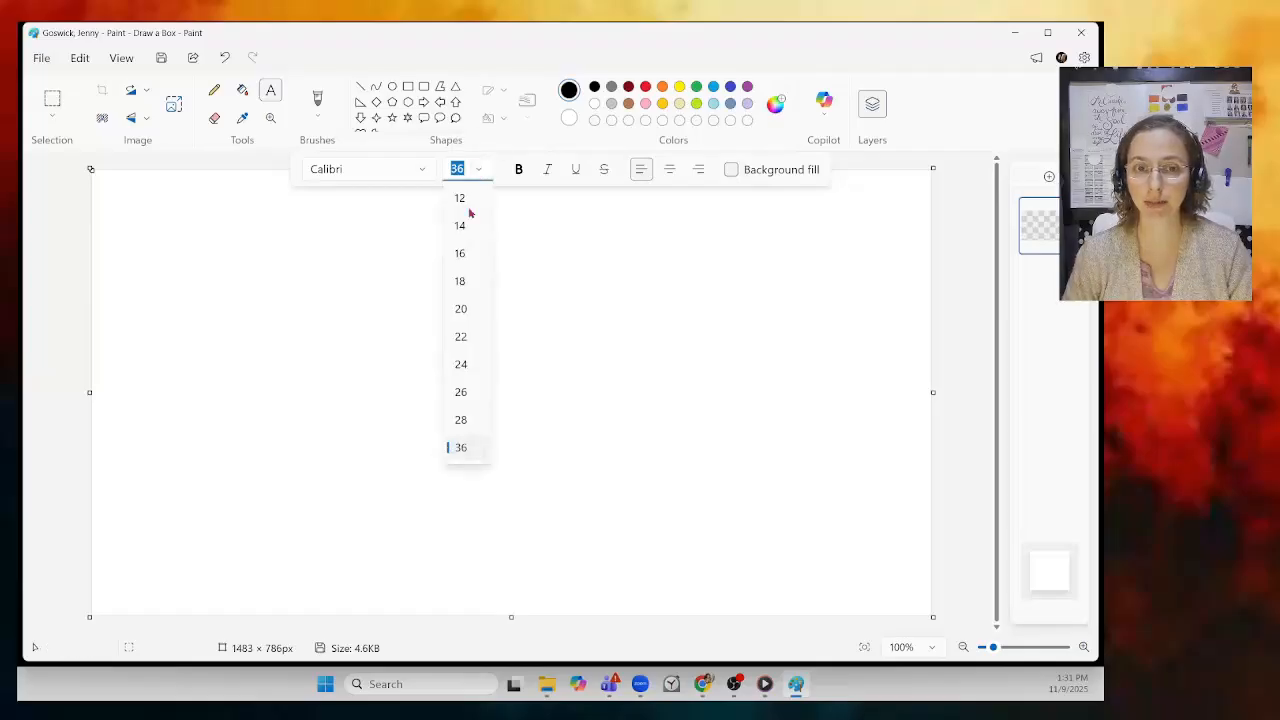
Step: Type 'ROUGH SKETCH' in 36-pt Calibri near the canvas bottom-left, nudge it up and select it
left_click(465, 450)
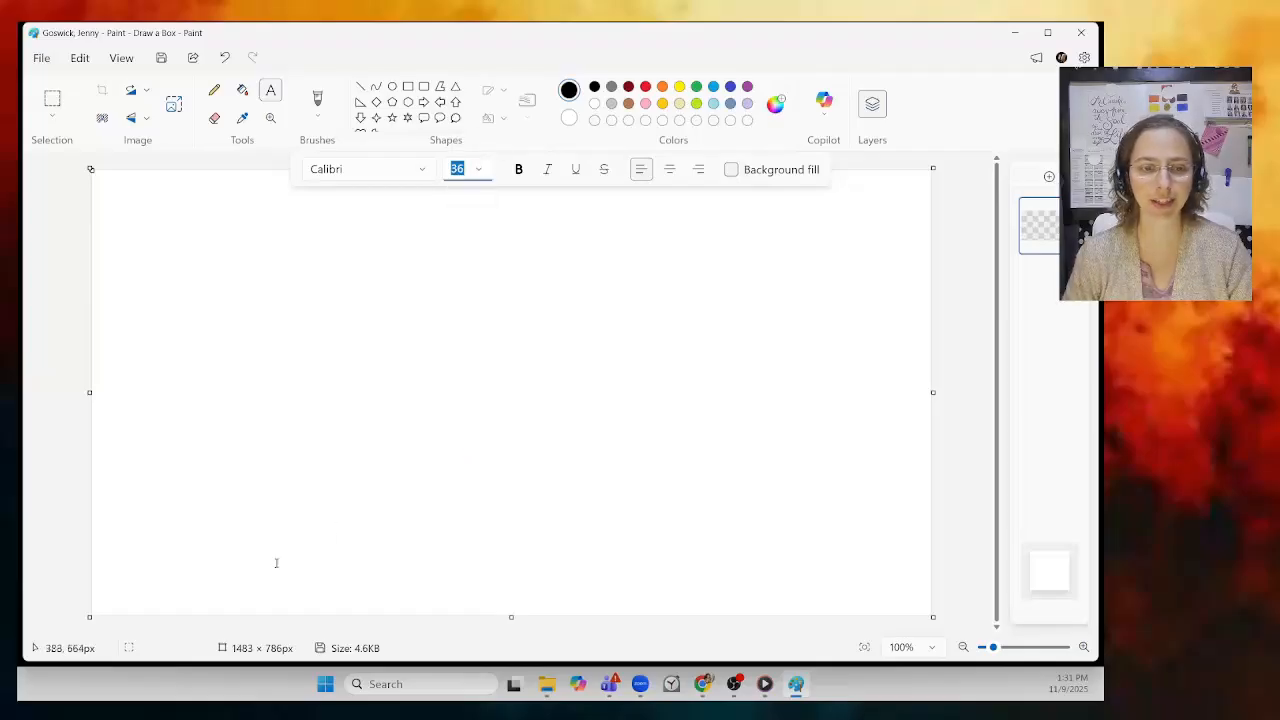
left_click(161, 590)
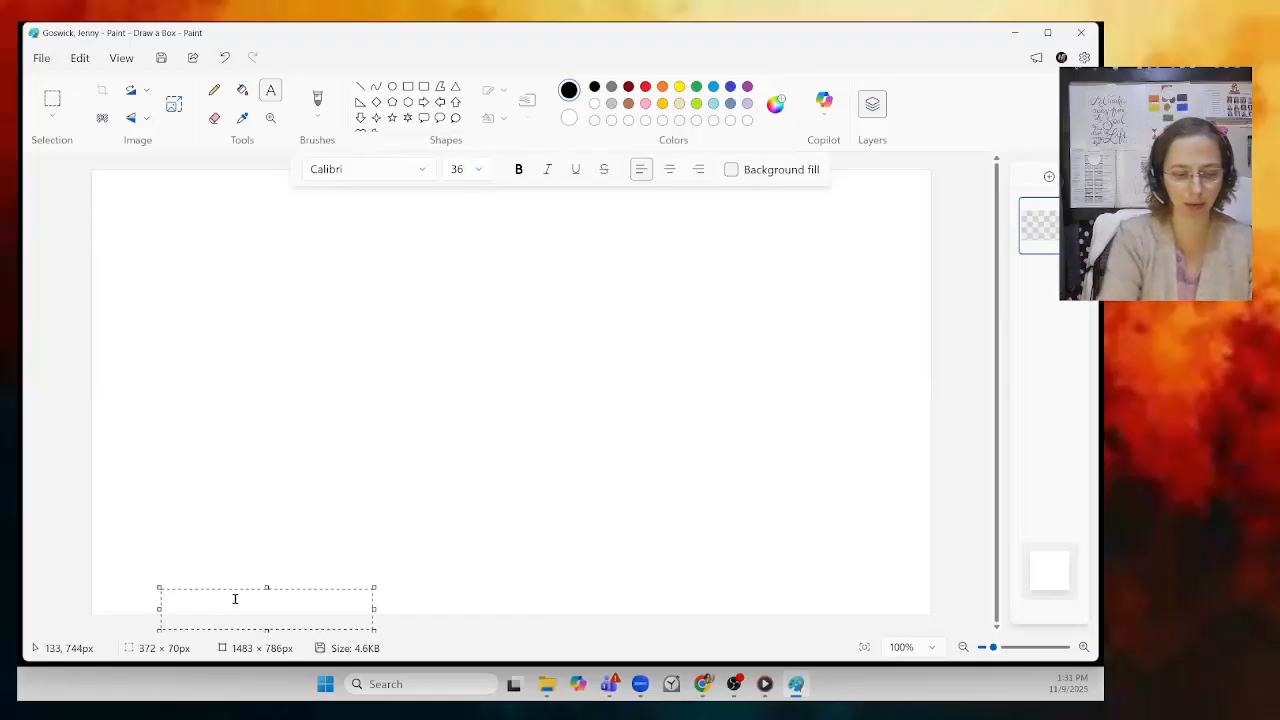
type("Rou")
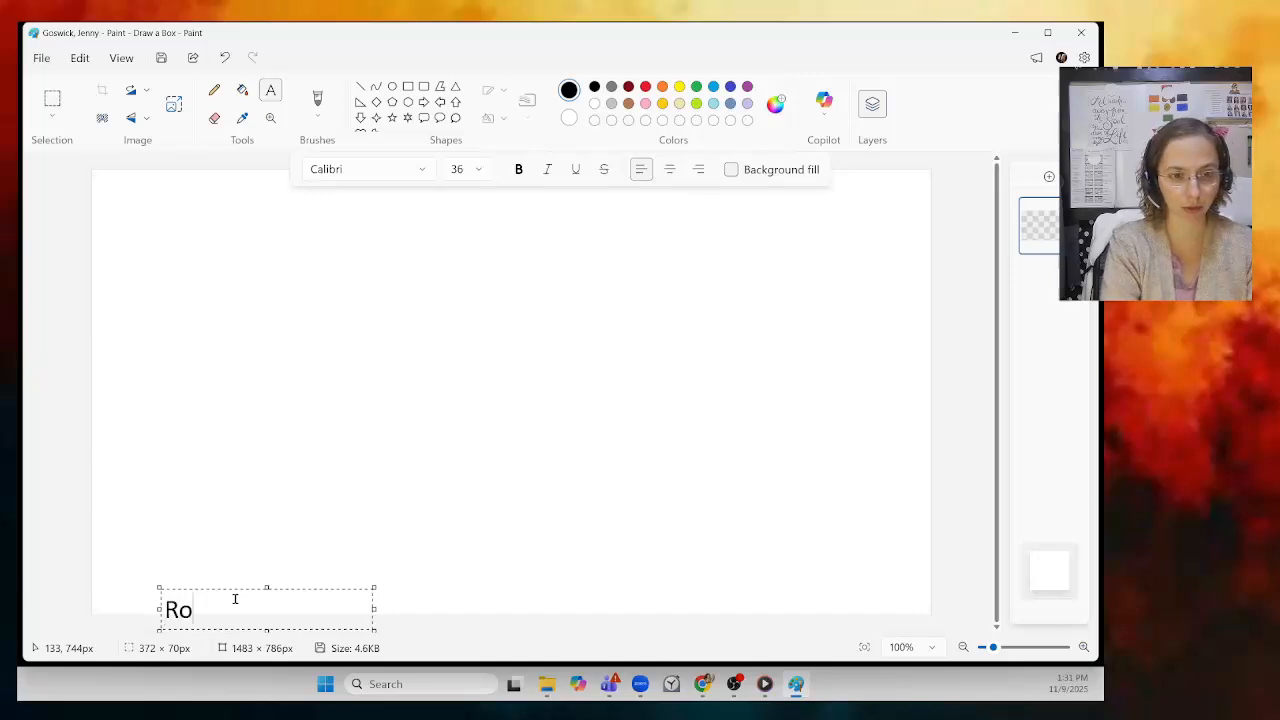
key("BackSpace")
key("BackSpace")
type("OUGH")
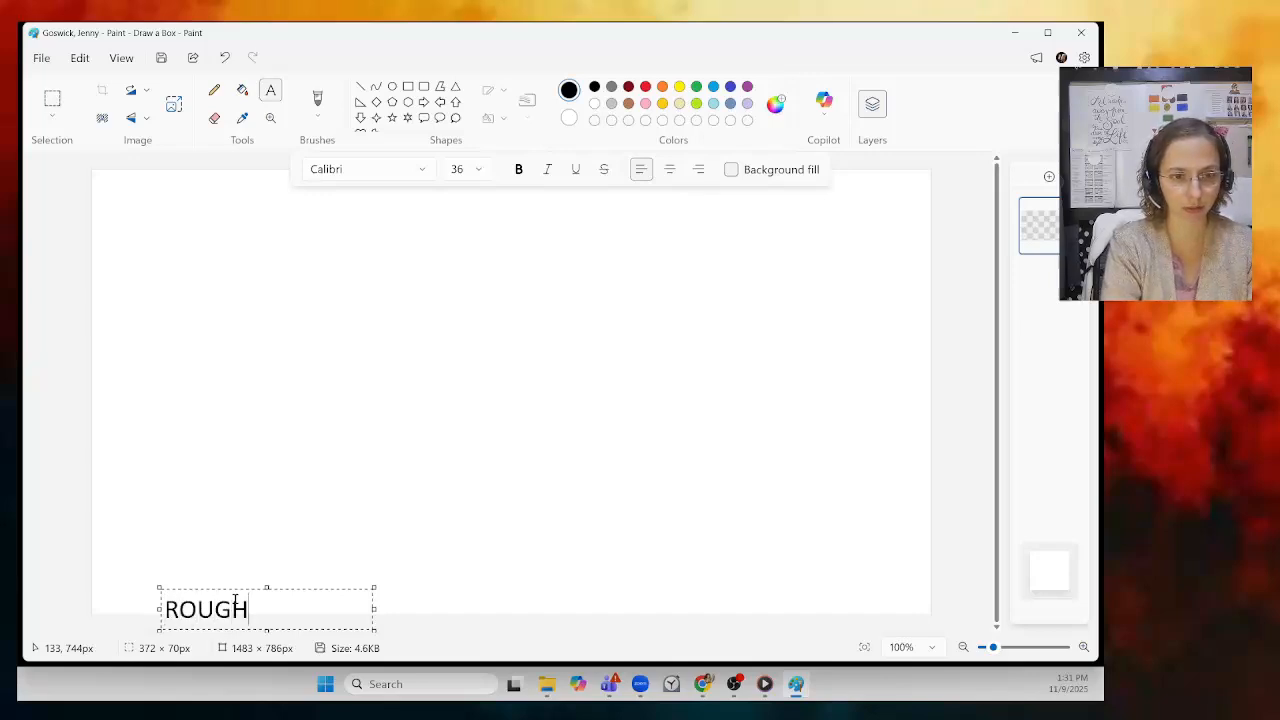
type(" SKETCH")
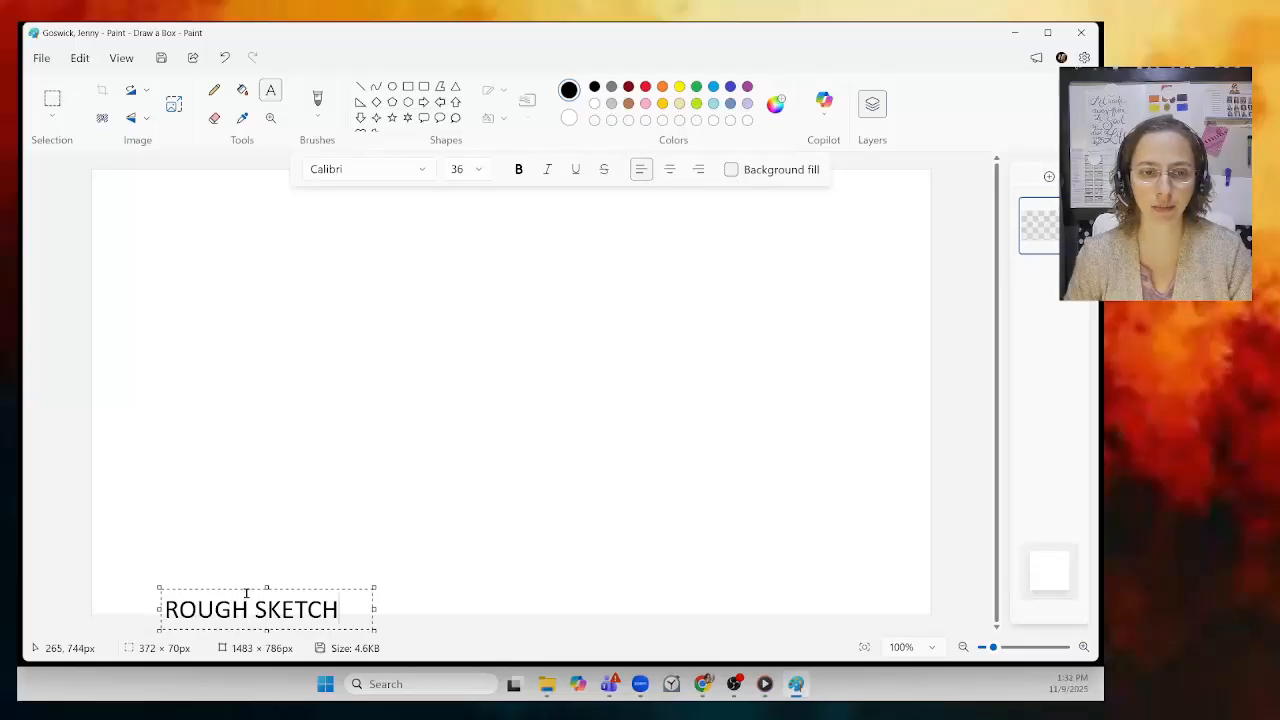
left_click_drag(245, 590, 239, 580)
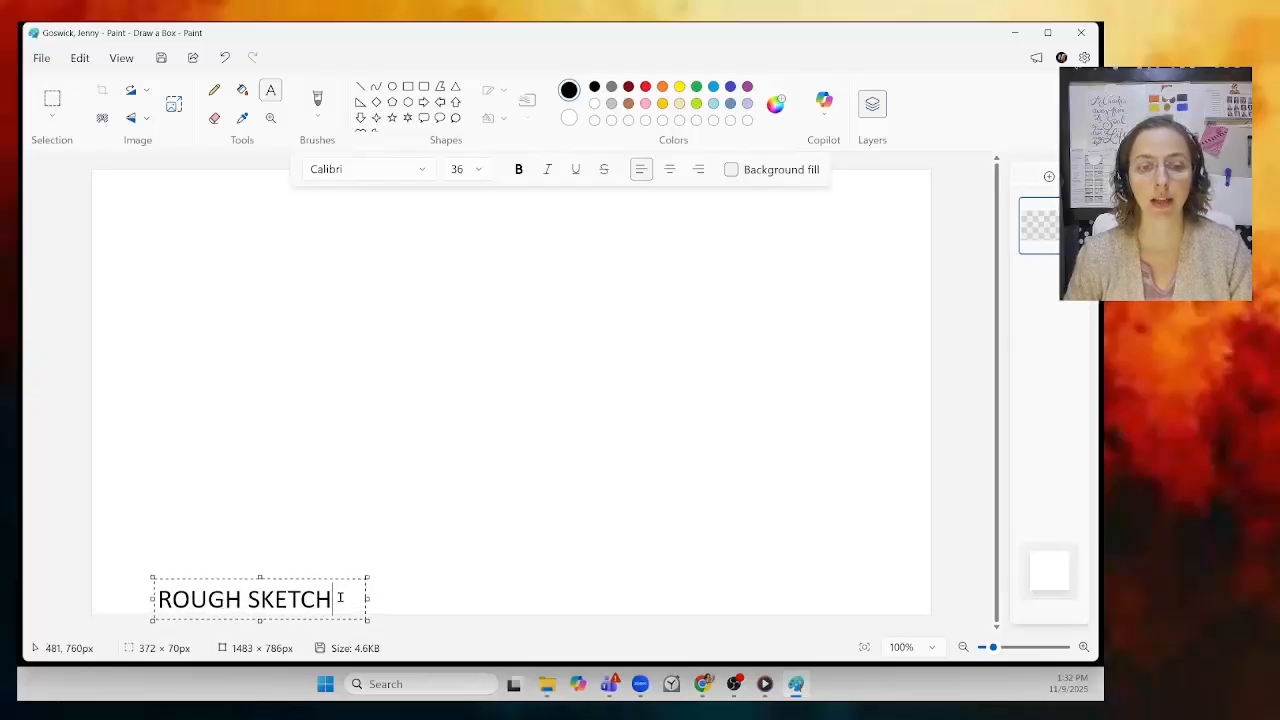
left_click_drag(340, 597, 156, 598)
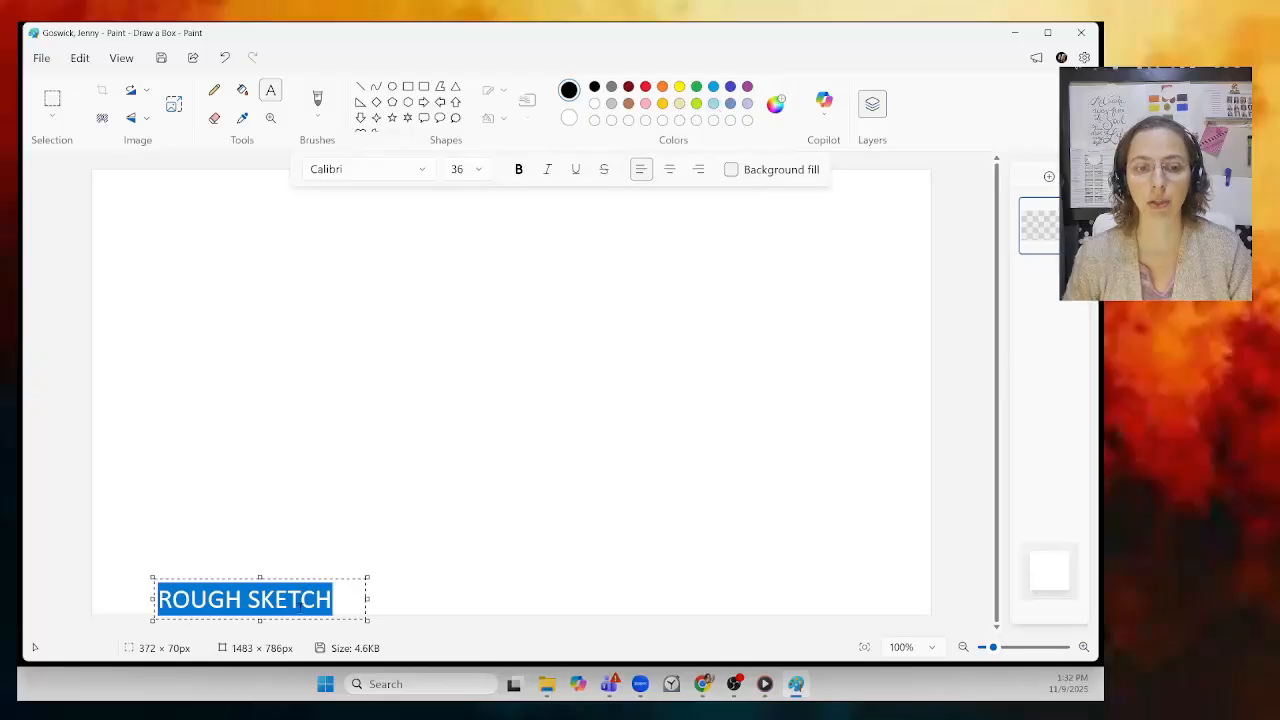
Step: Colour the ROUGH SKETCH text turquoise and commit it to the canvas
left_click(714, 88)
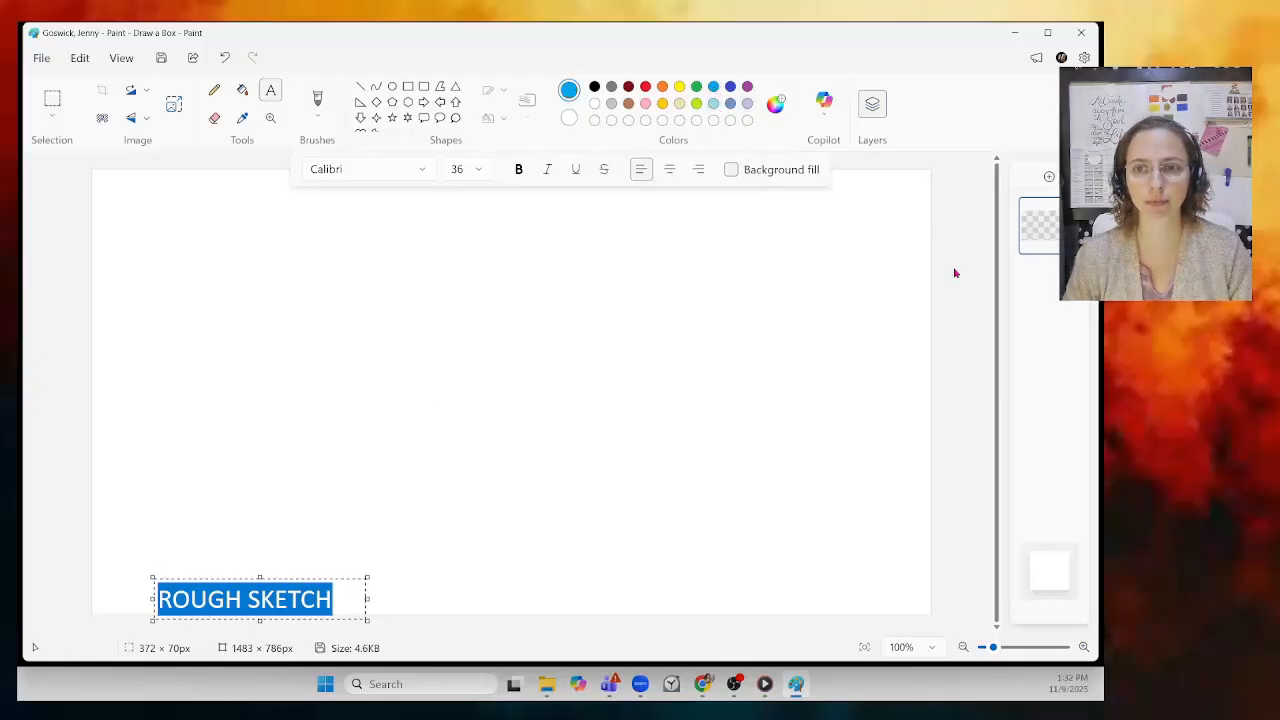
left_click(343, 598)
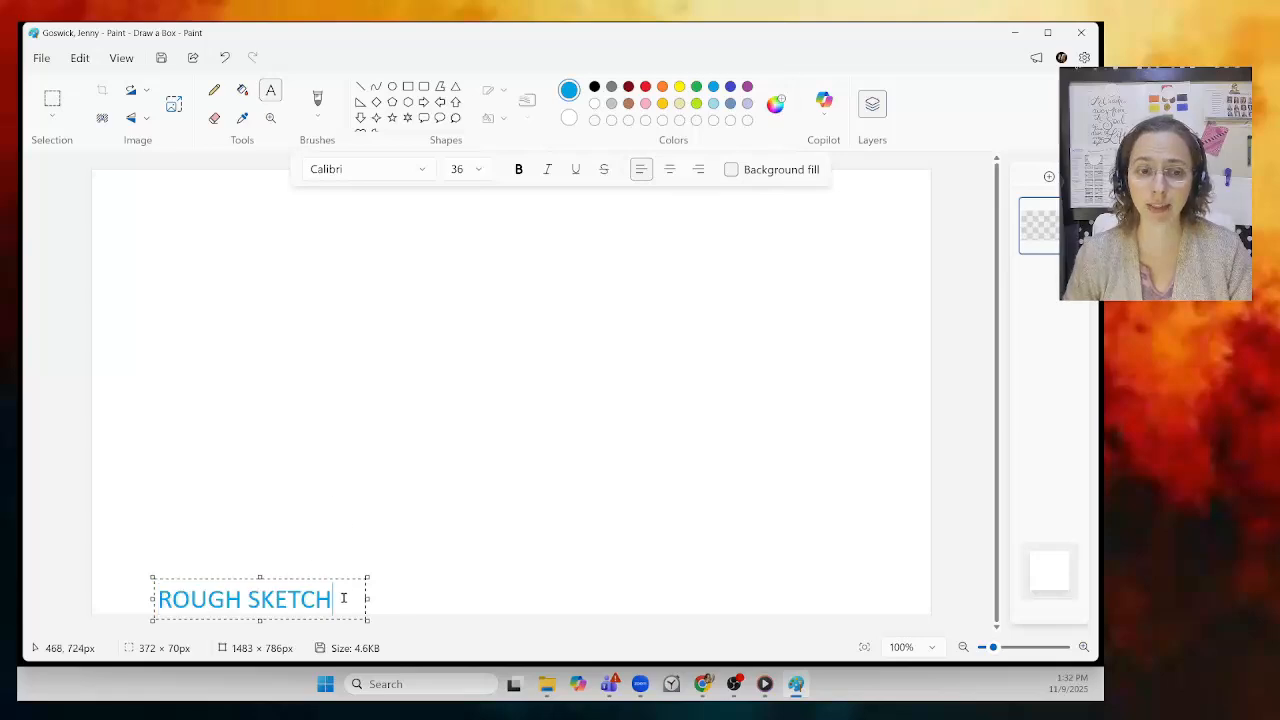
left_click(384, 510)
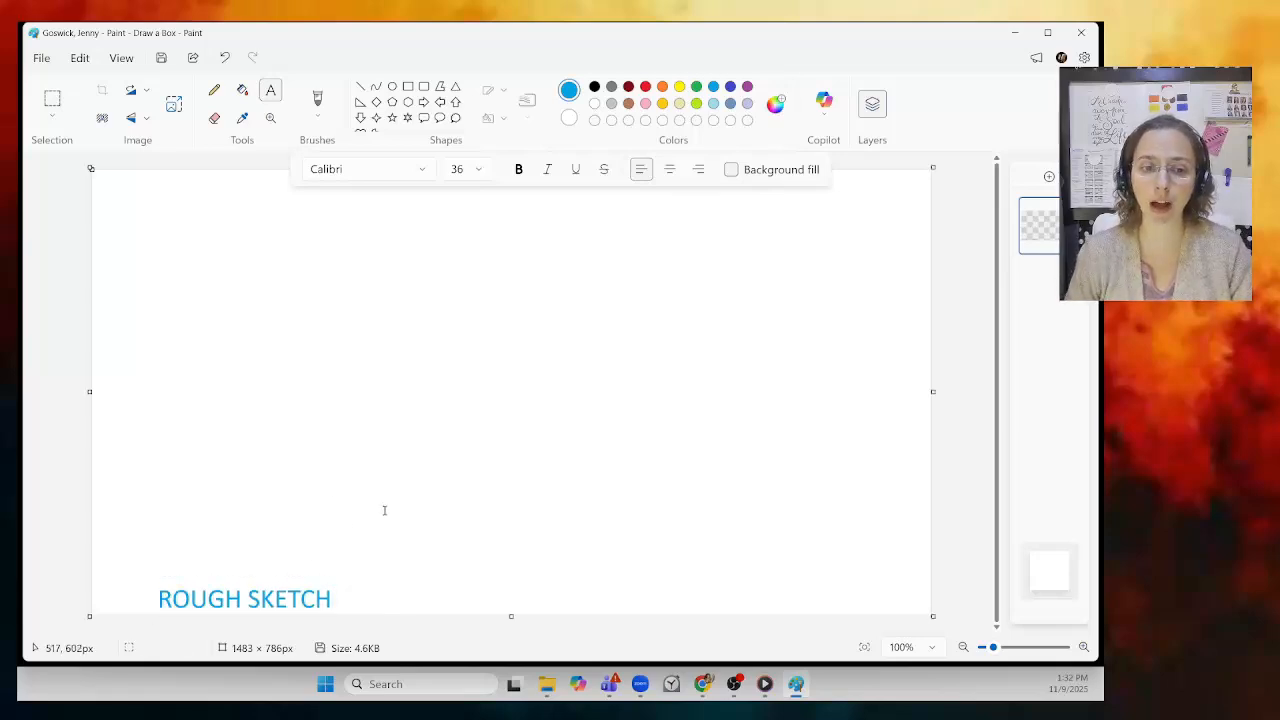
Step: Clear away the stray empty text boxes over the ROUGH SKETCH label
left_click_drag(334, 602, 210, 598)
mouse_move(325, 595)
left_mouse_down()
mouse_move(315, 581)
mouse_move(182, 589)
left_mouse_up()
left_click(268, 574)
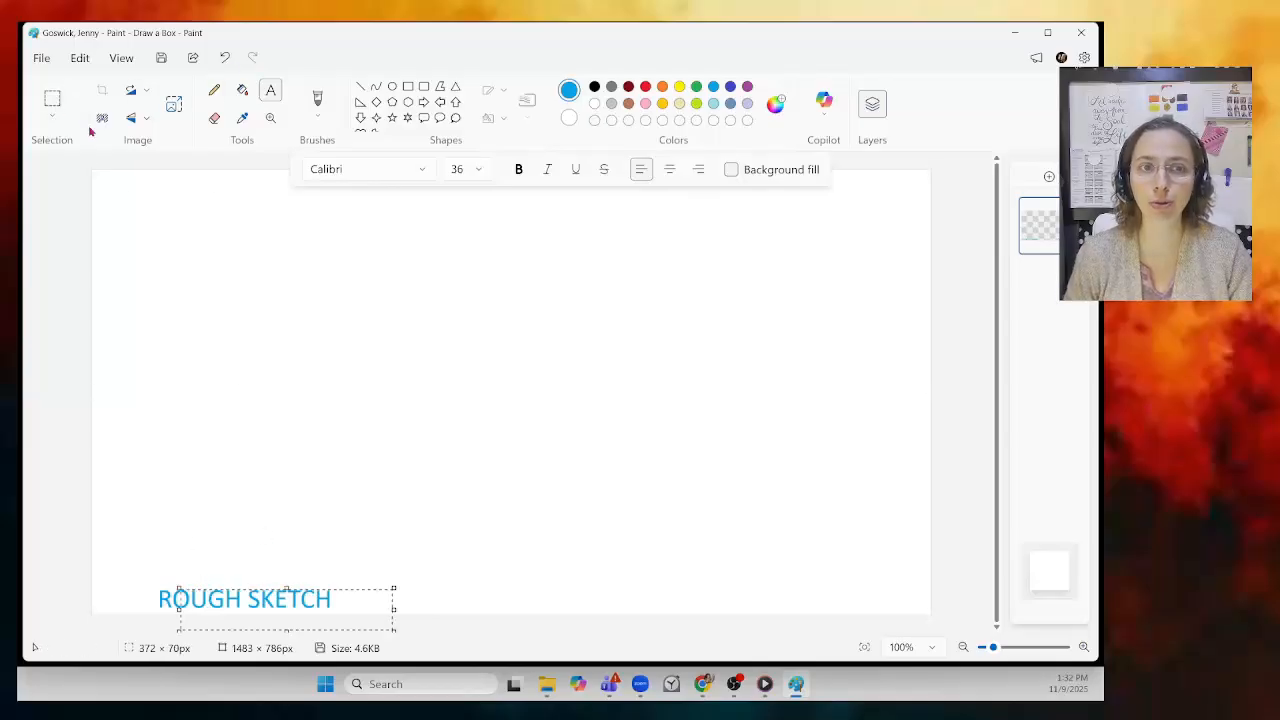
left_click(340, 578)
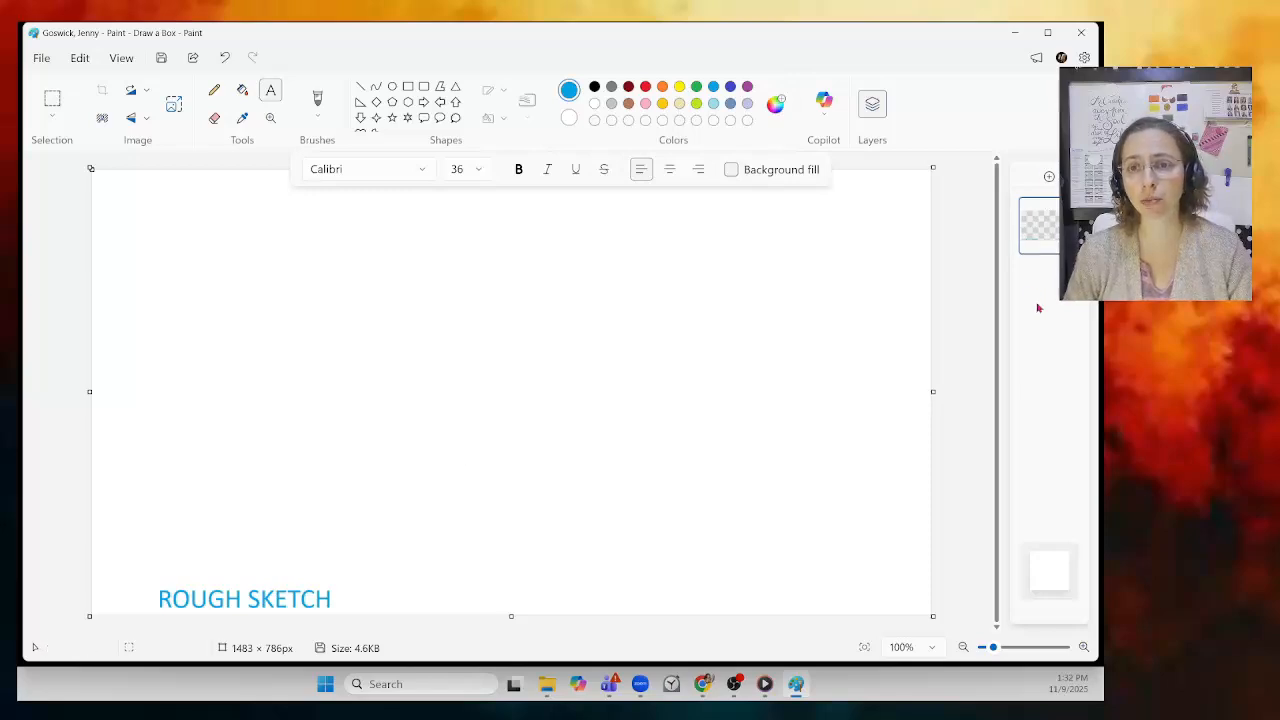
Step: Add a new layer and type 'GOOD DRAWING' near the canvas bottom-right
left_click(1049, 178)
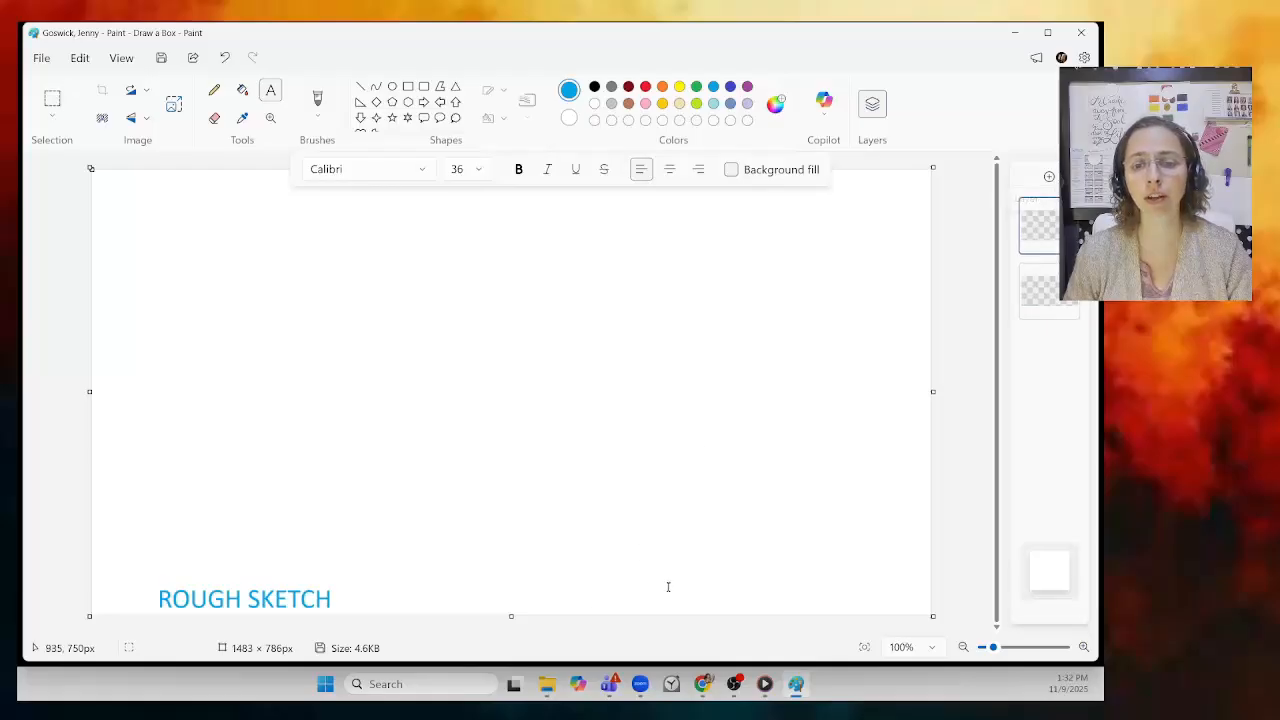
left_click(628, 598)
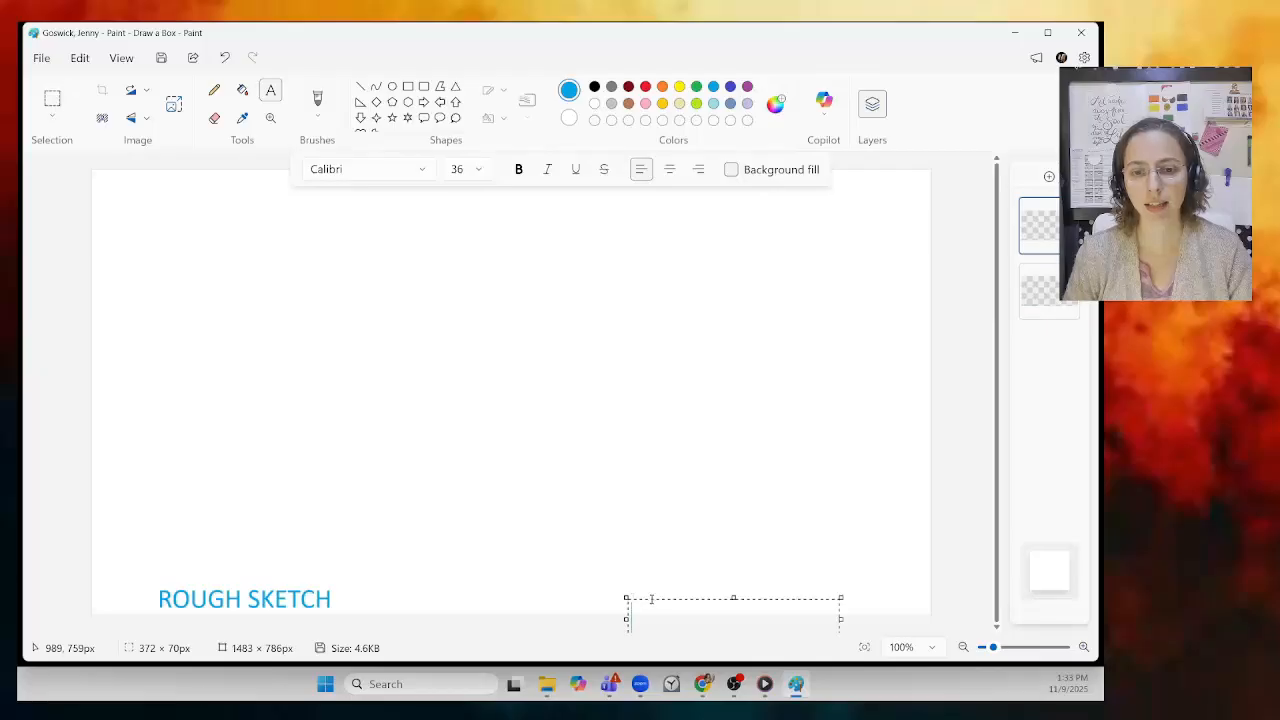
mouse_move(648, 598)
left_mouse_down()
mouse_move(638, 567)
mouse_move(637, 580)
left_mouse_up()
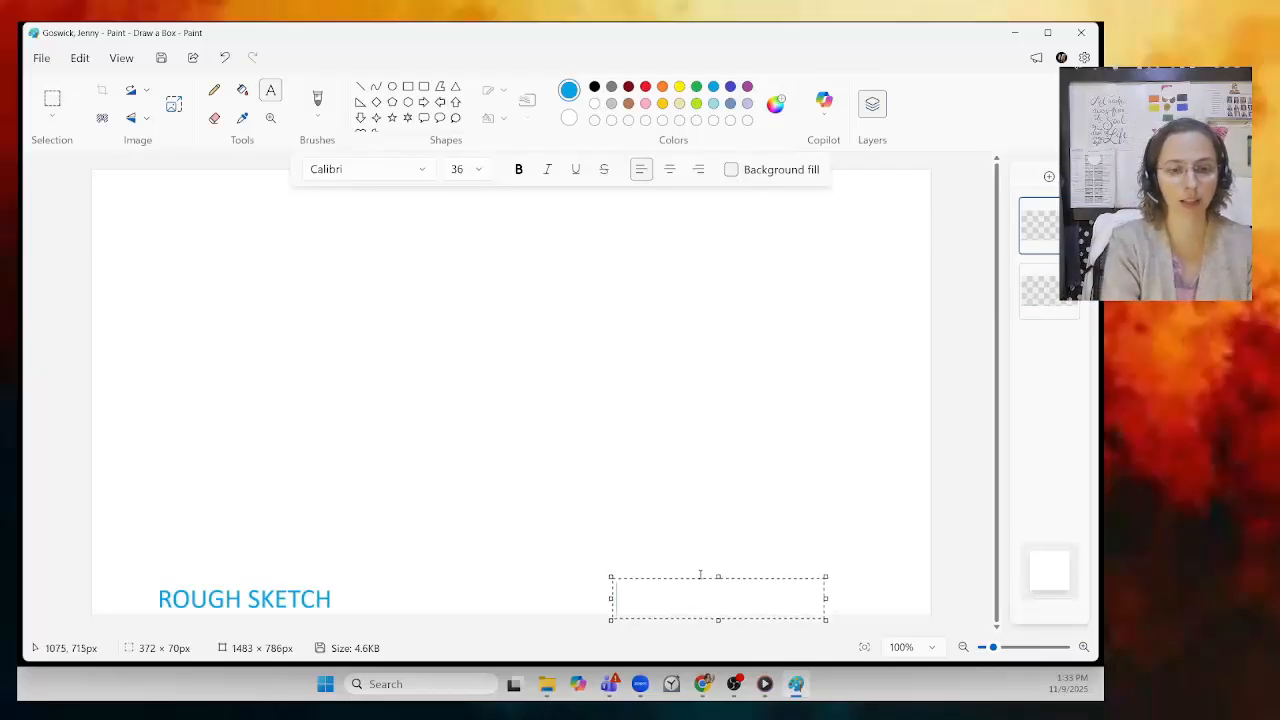
type("GOOD SKETCH")
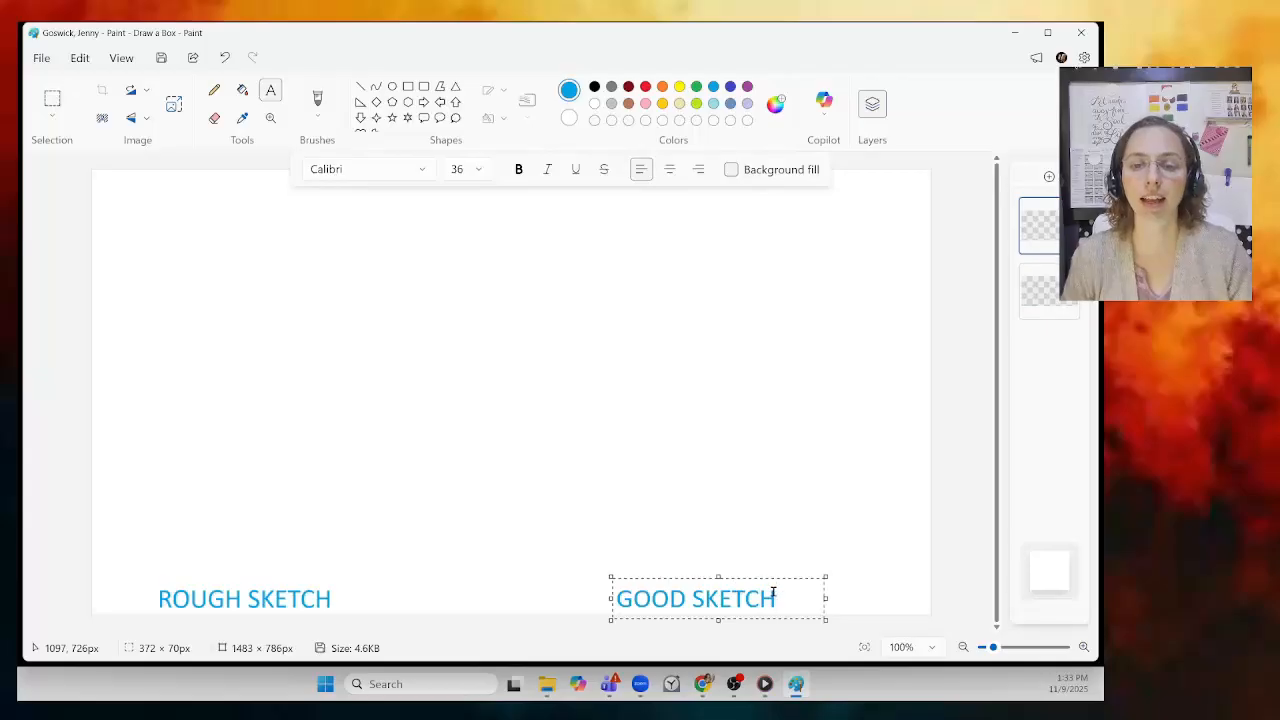
left_click_drag(778, 596, 692, 597)
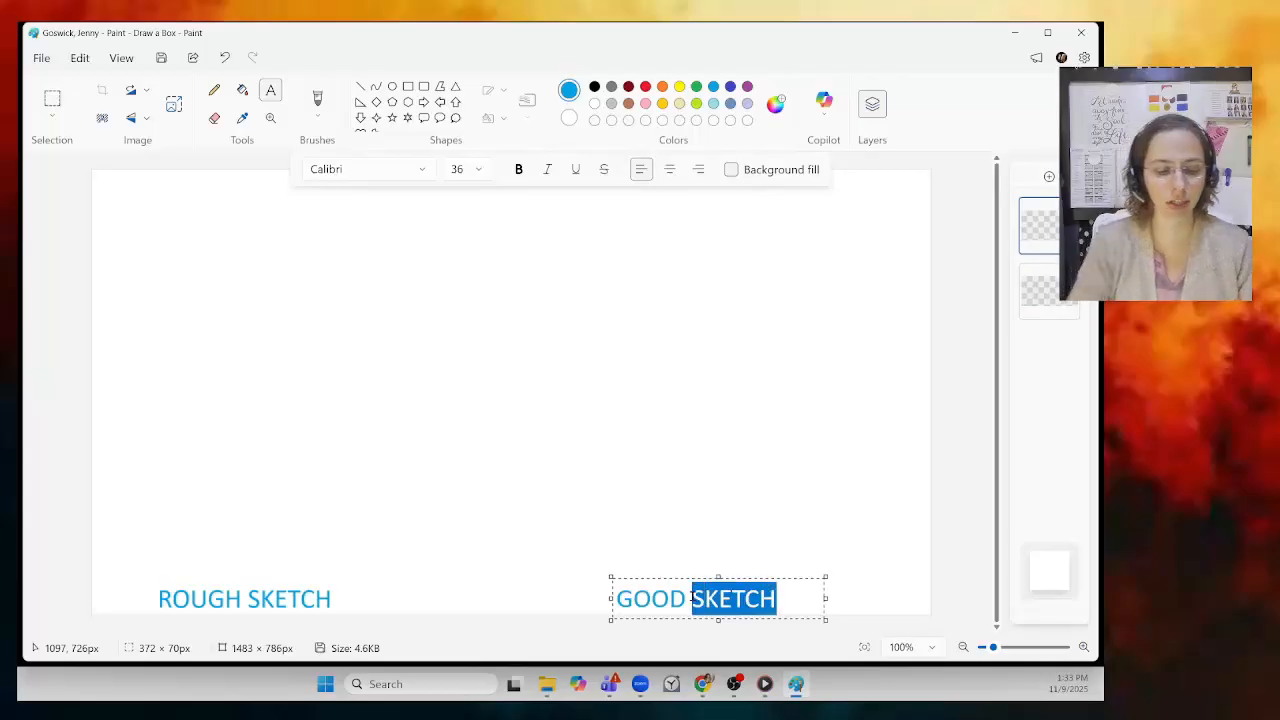
type("DRAW")
key("BackSpace")
type("A")
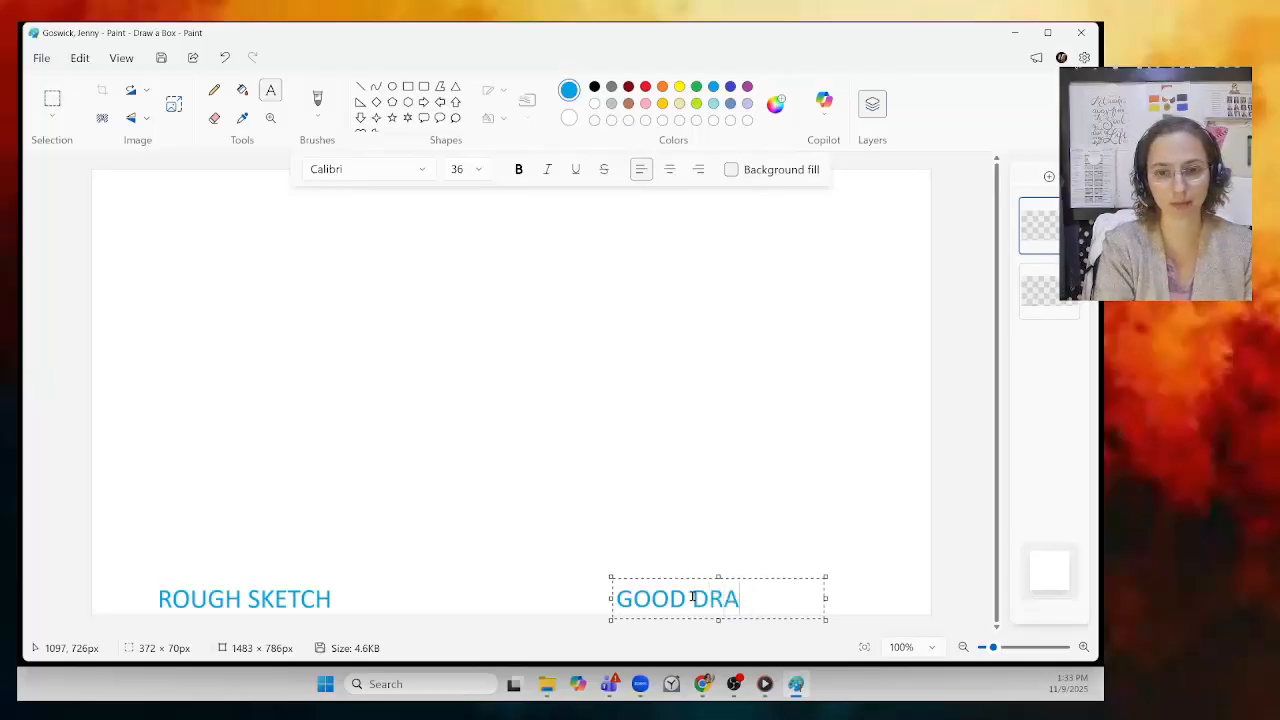
type("WING")
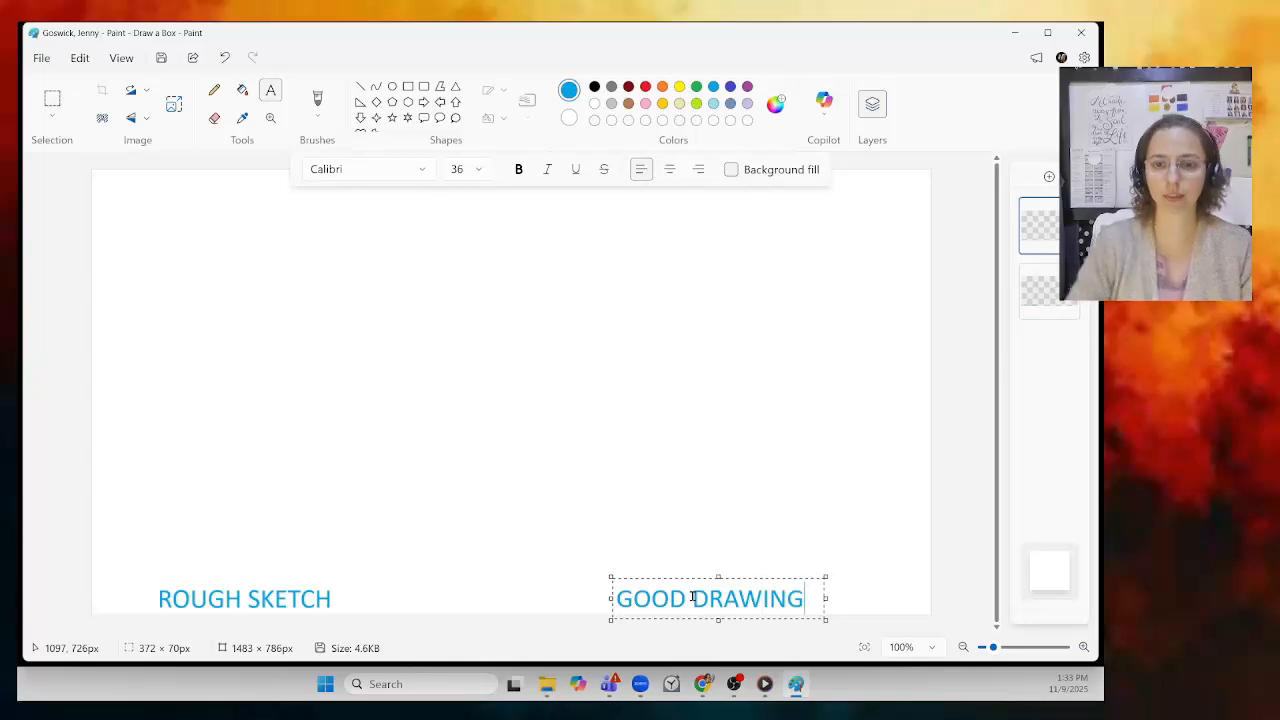
Step: Select the GOOD DRAWING text and make it black
left_click_drag(805, 595, 608, 596)
left_click(595, 88)
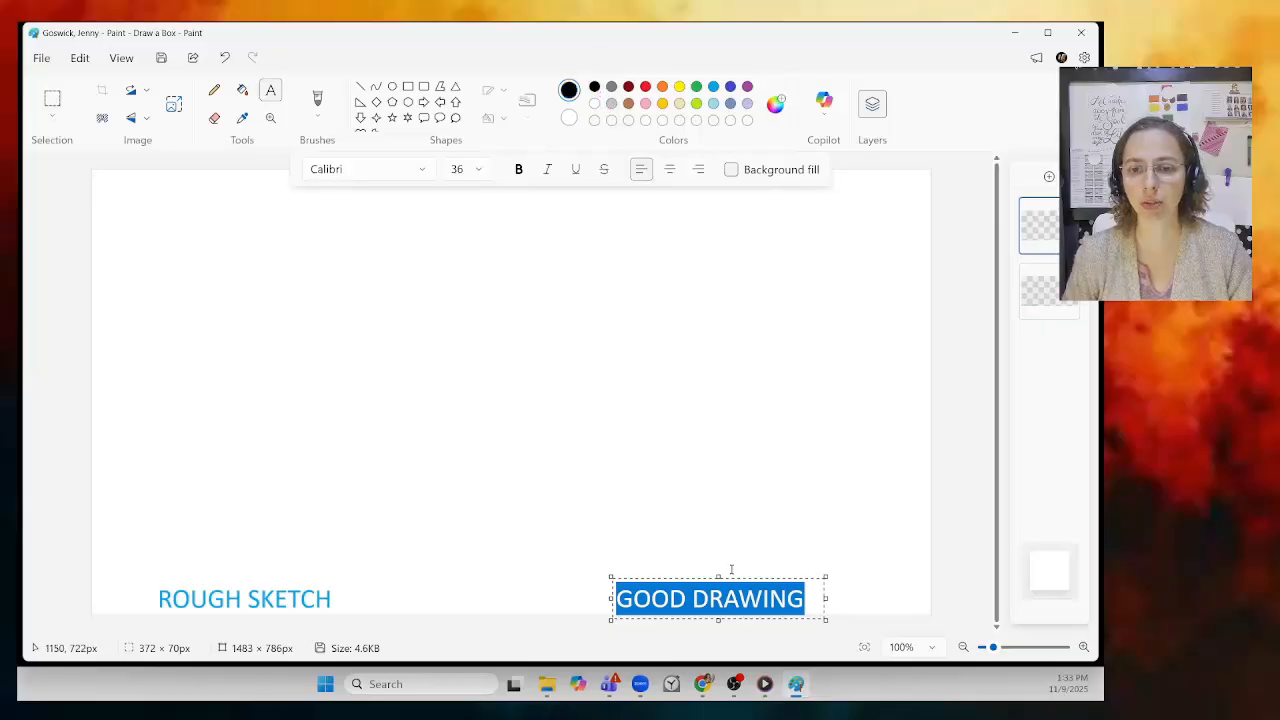
left_click(810, 604)
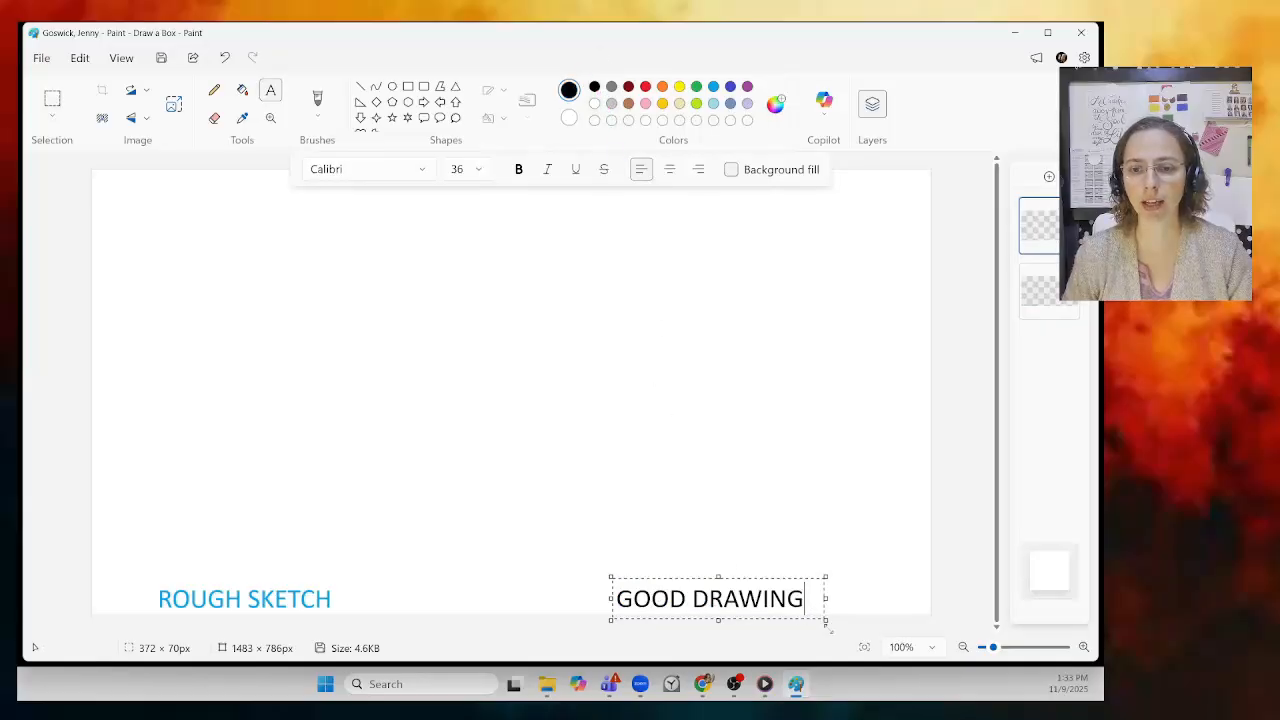
Step: Commit GOOD DRAWING, then hide the GOOD DRAWING and ROUGH SKETCH layers in turn
left_click(795, 507)
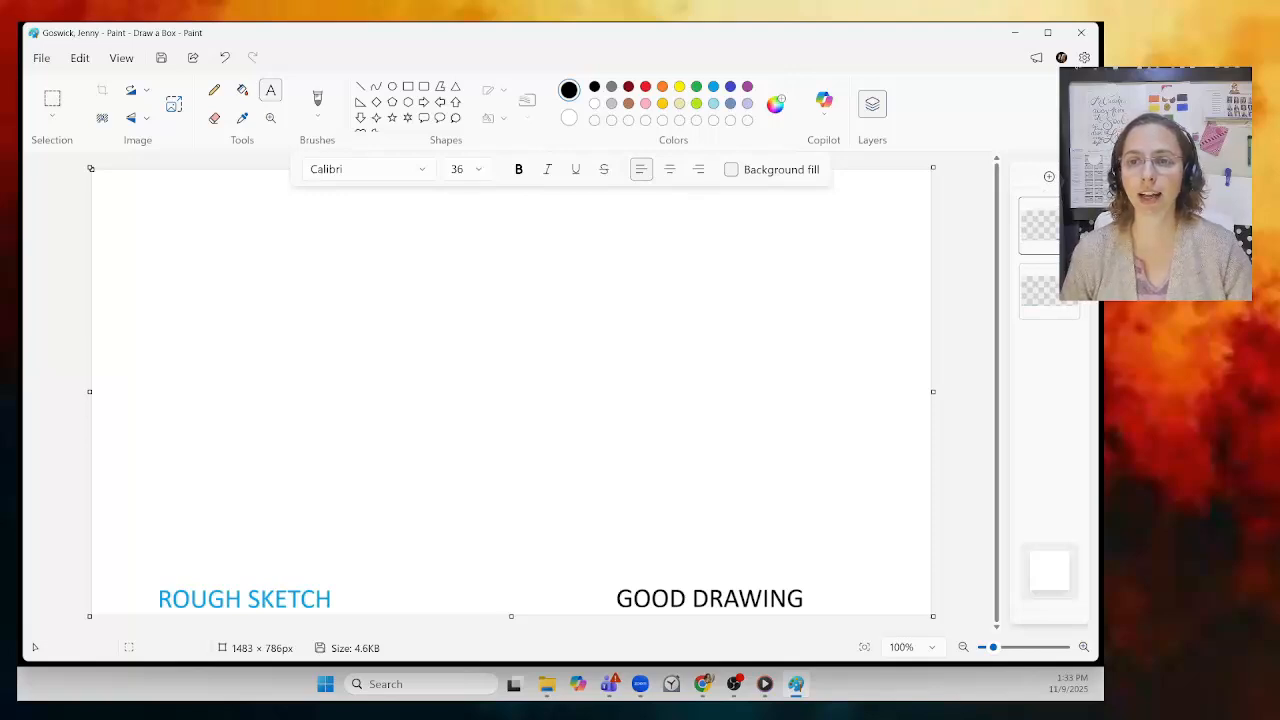
left_click(1068, 209)
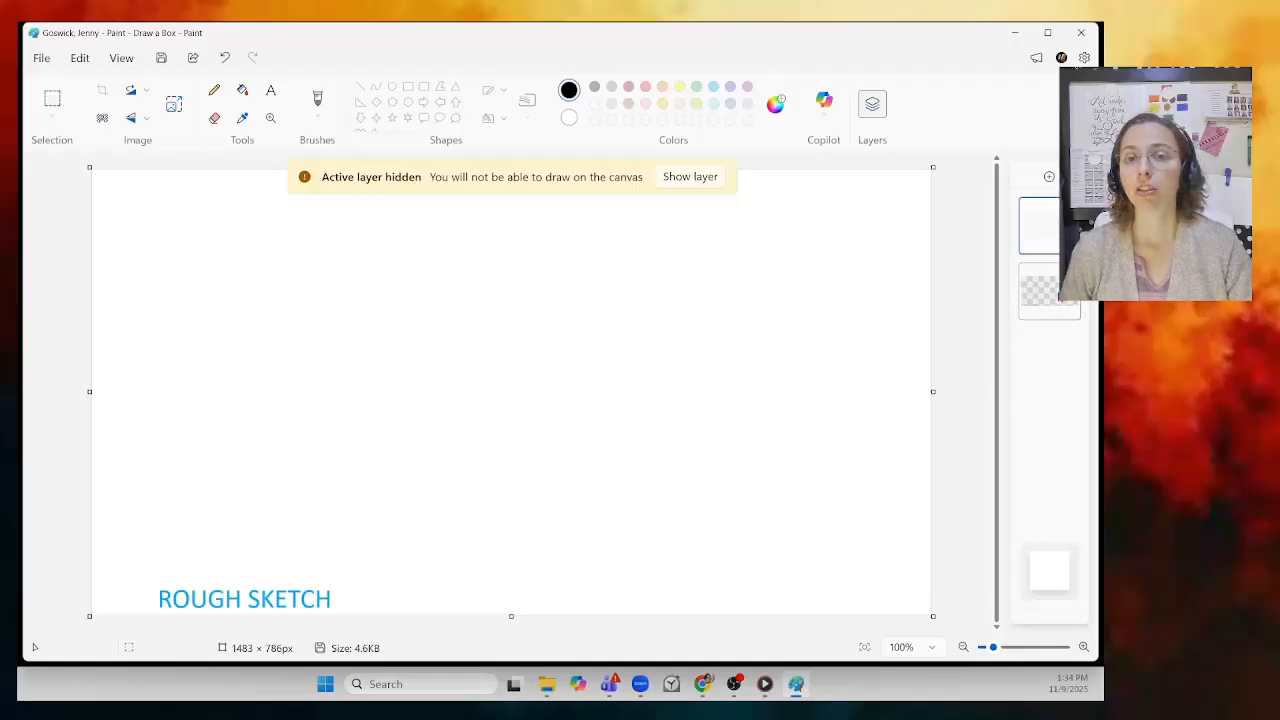
left_click(688, 177)
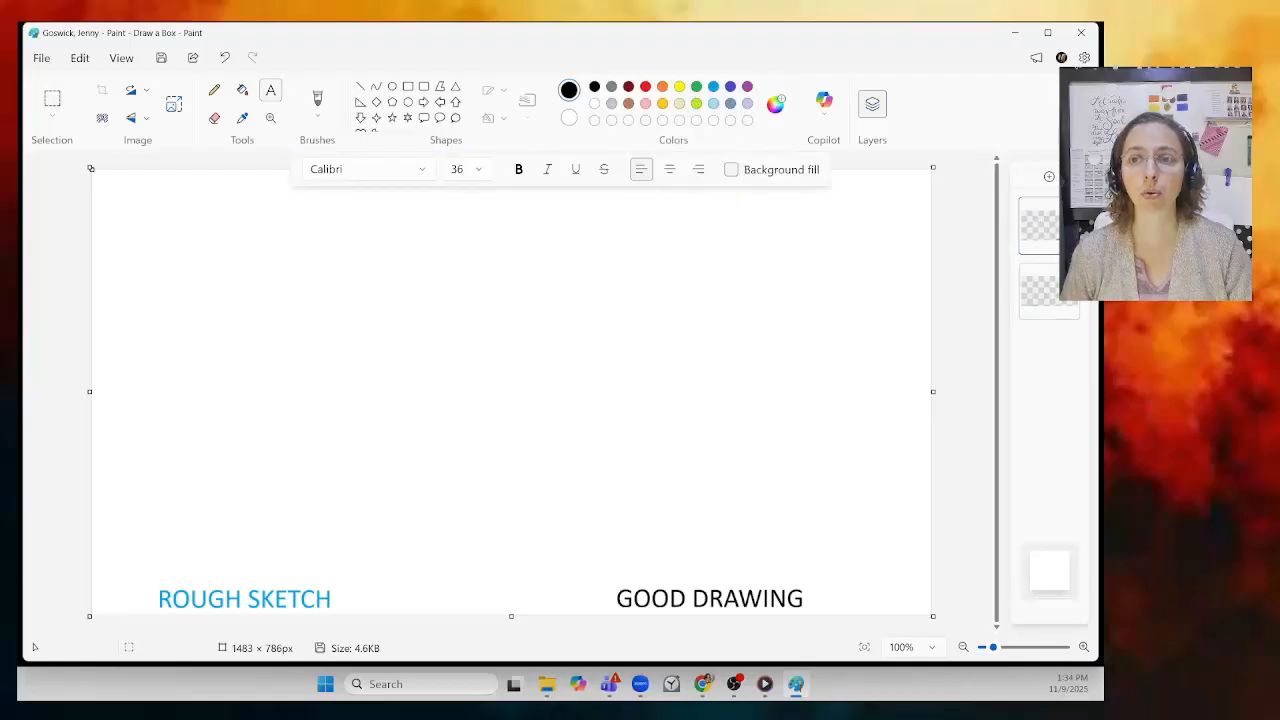
left_click(1069, 209)
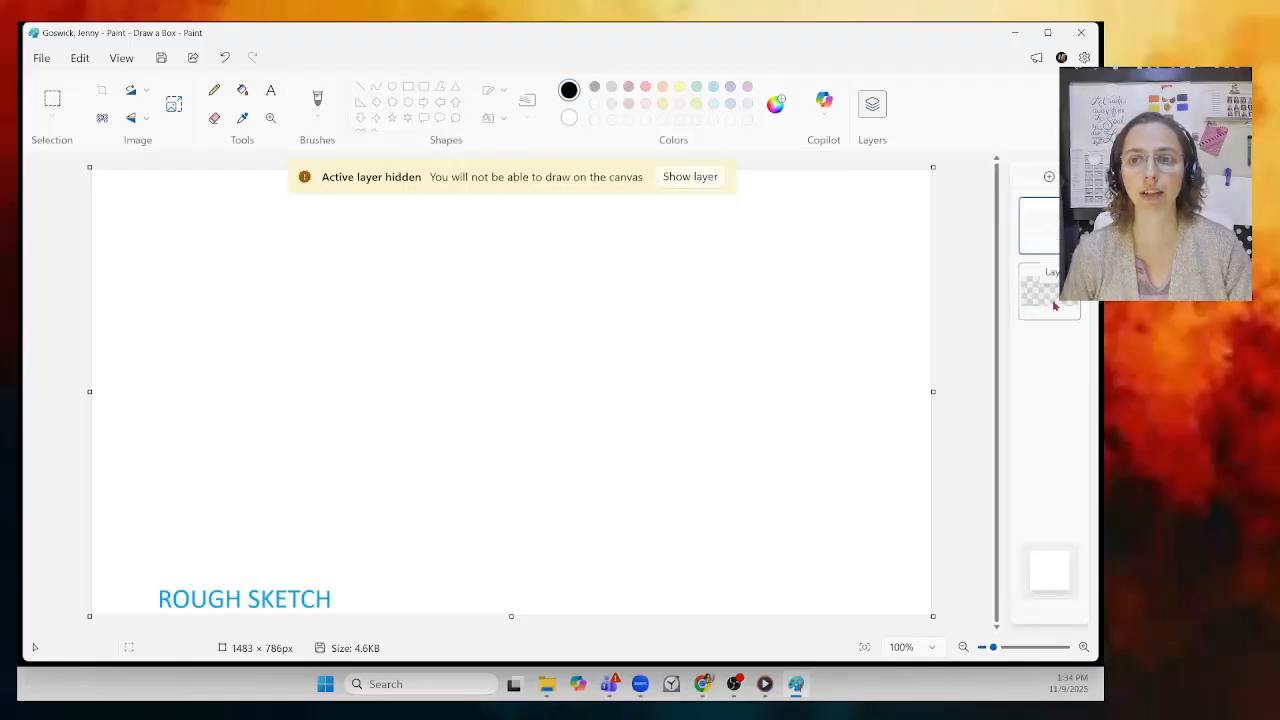
left_click(1048, 298)
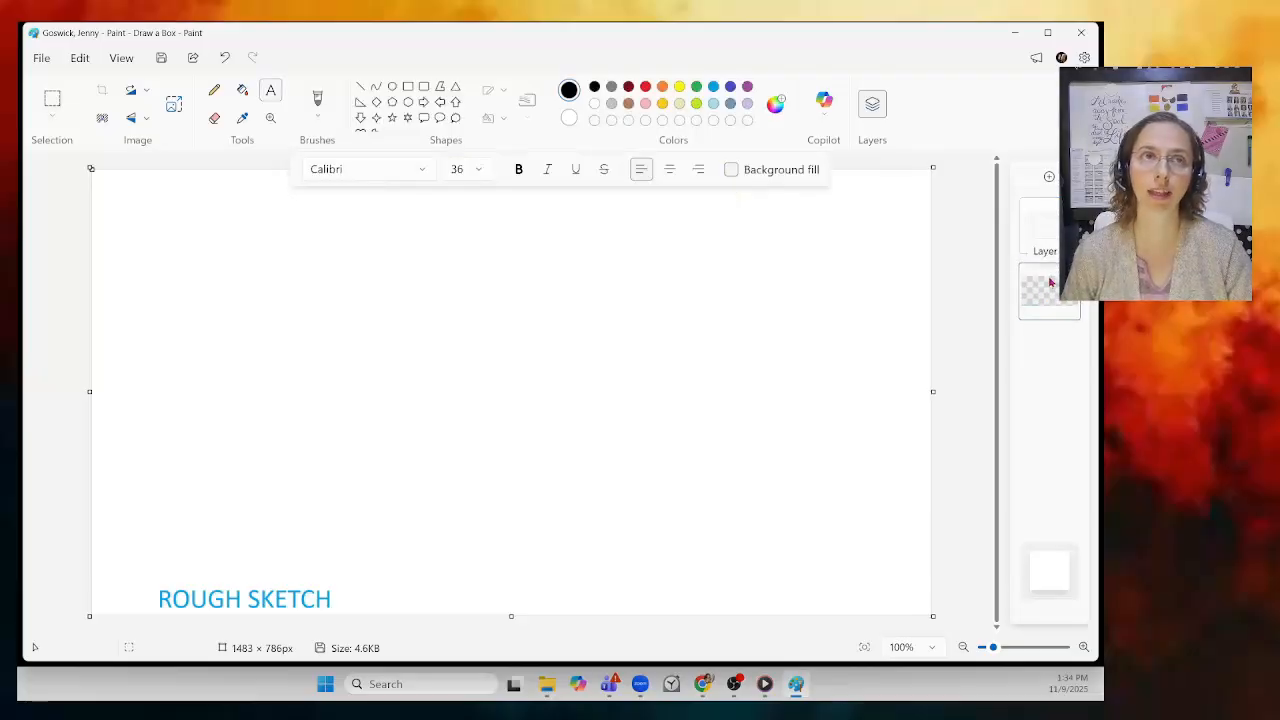
left_click(1049, 283)
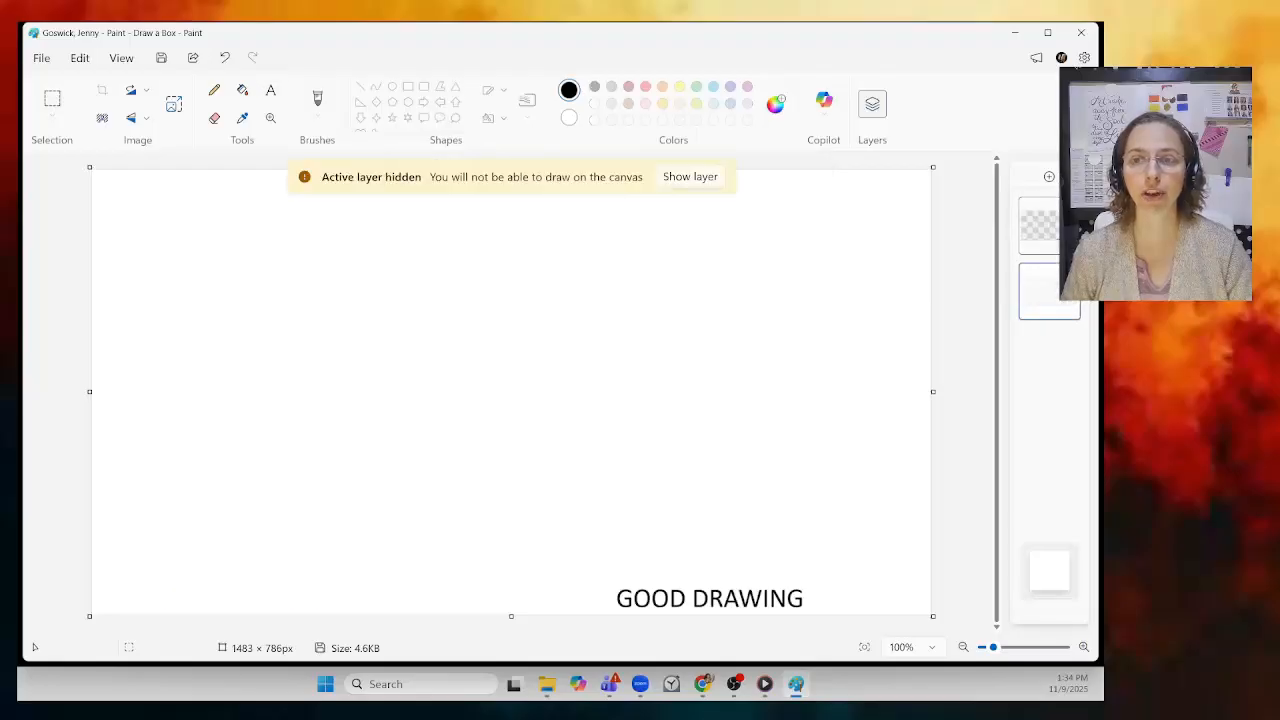
Step: Switch between the layers, unhide ROUGH SKETCH, and make the top layer active
left_click(1044, 229)
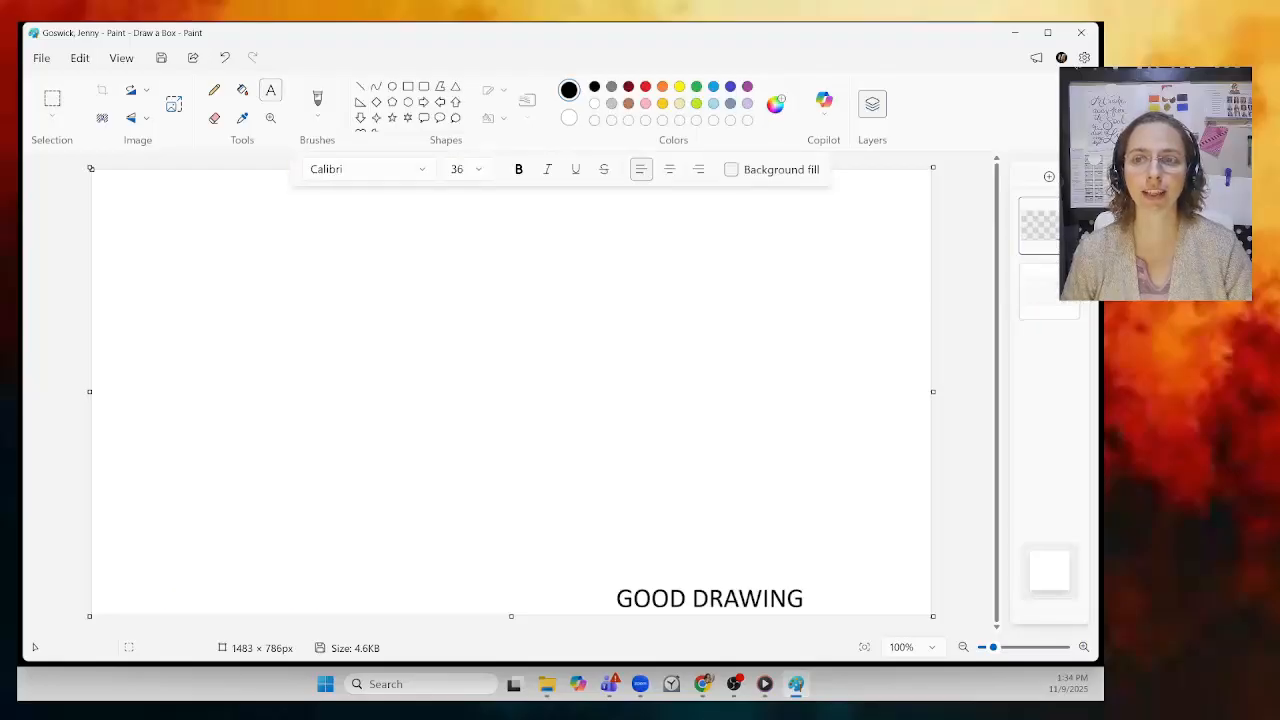
left_click(1051, 297)
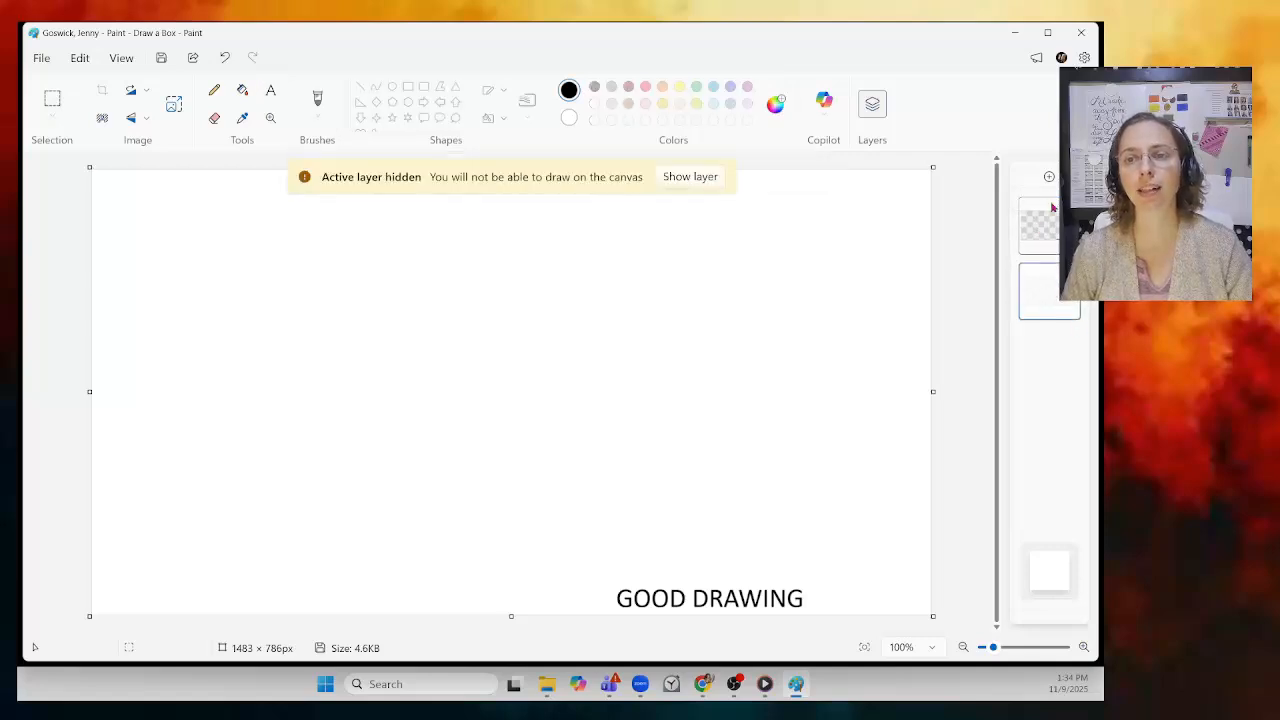
left_click(1040, 226)
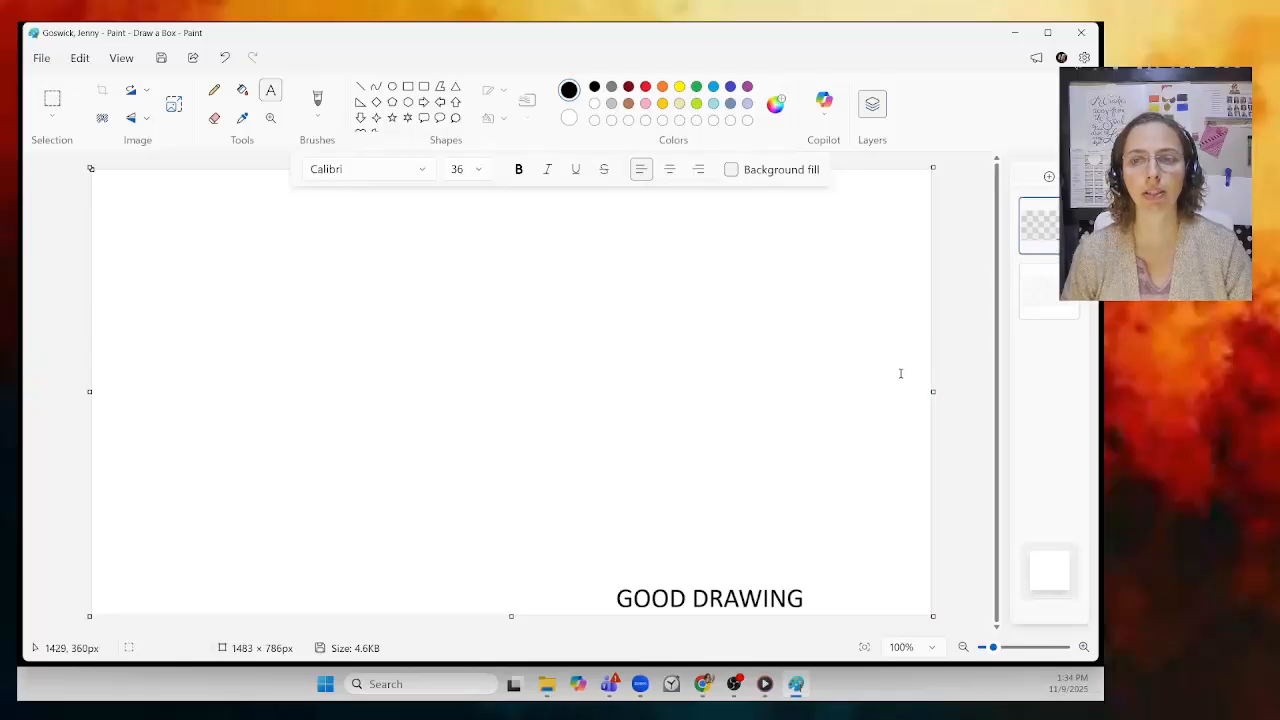
left_click(1032, 308)
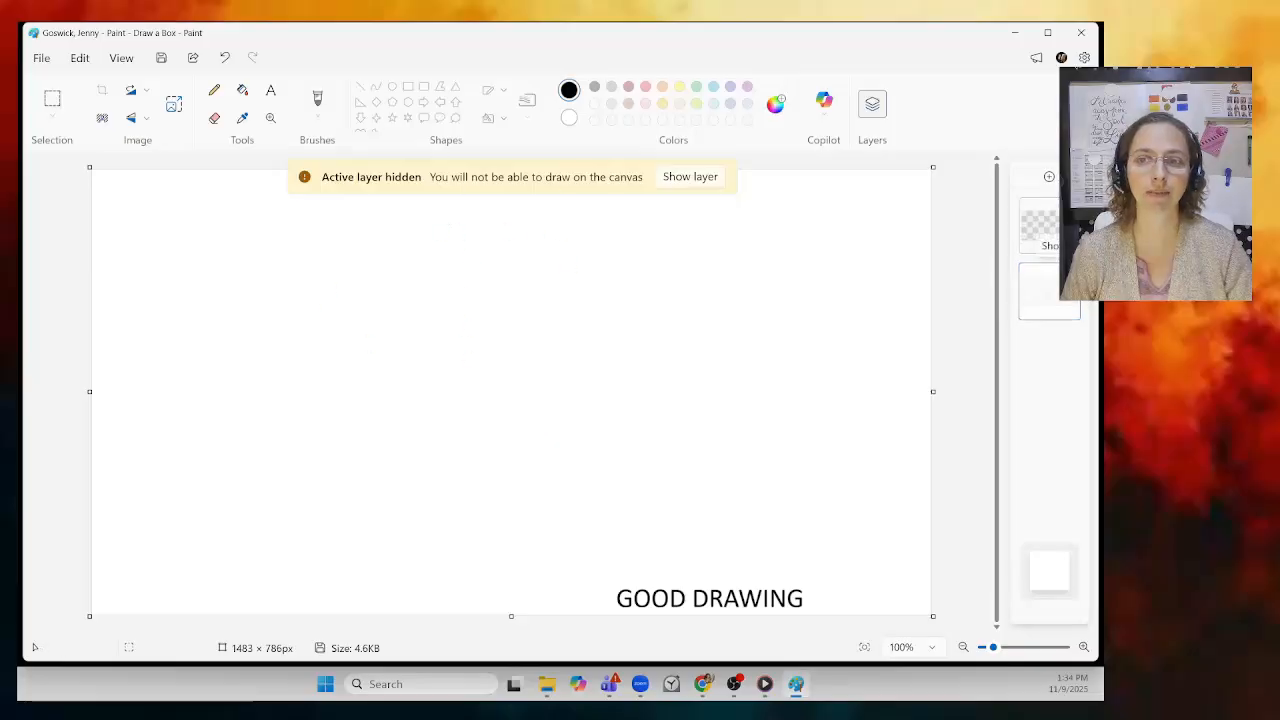
left_click(1068, 276)
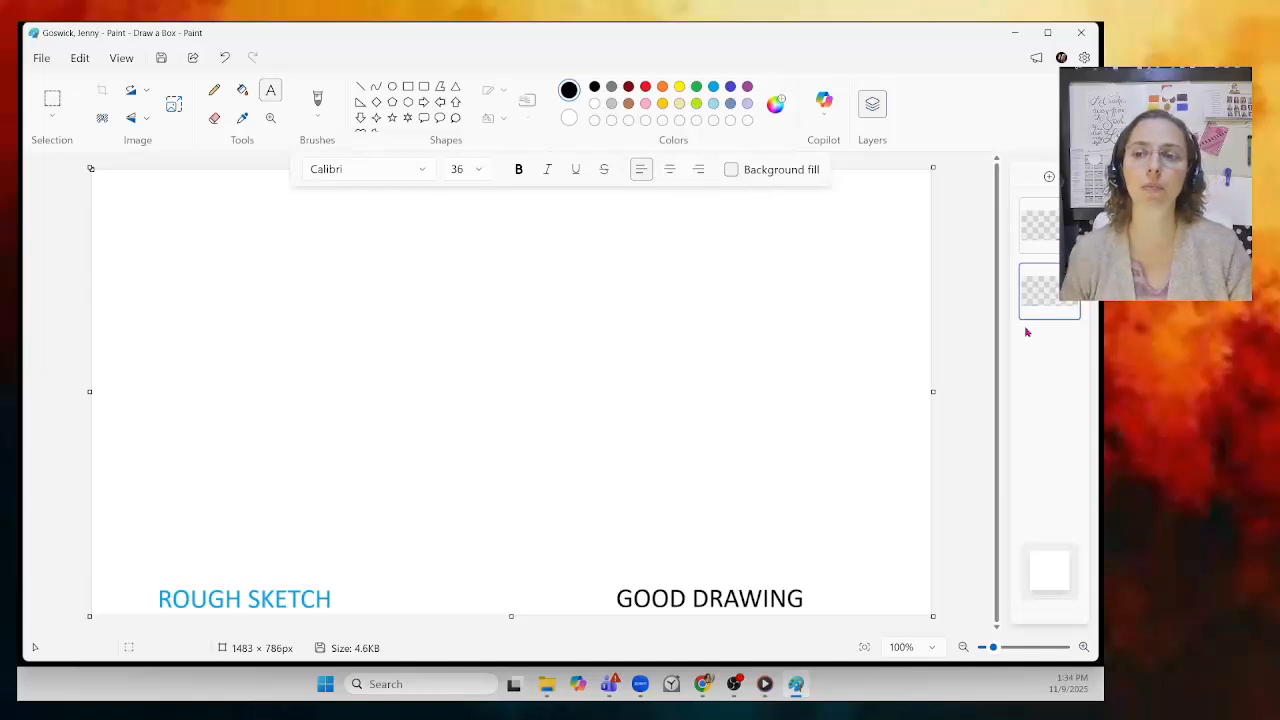
left_click(1048, 228)
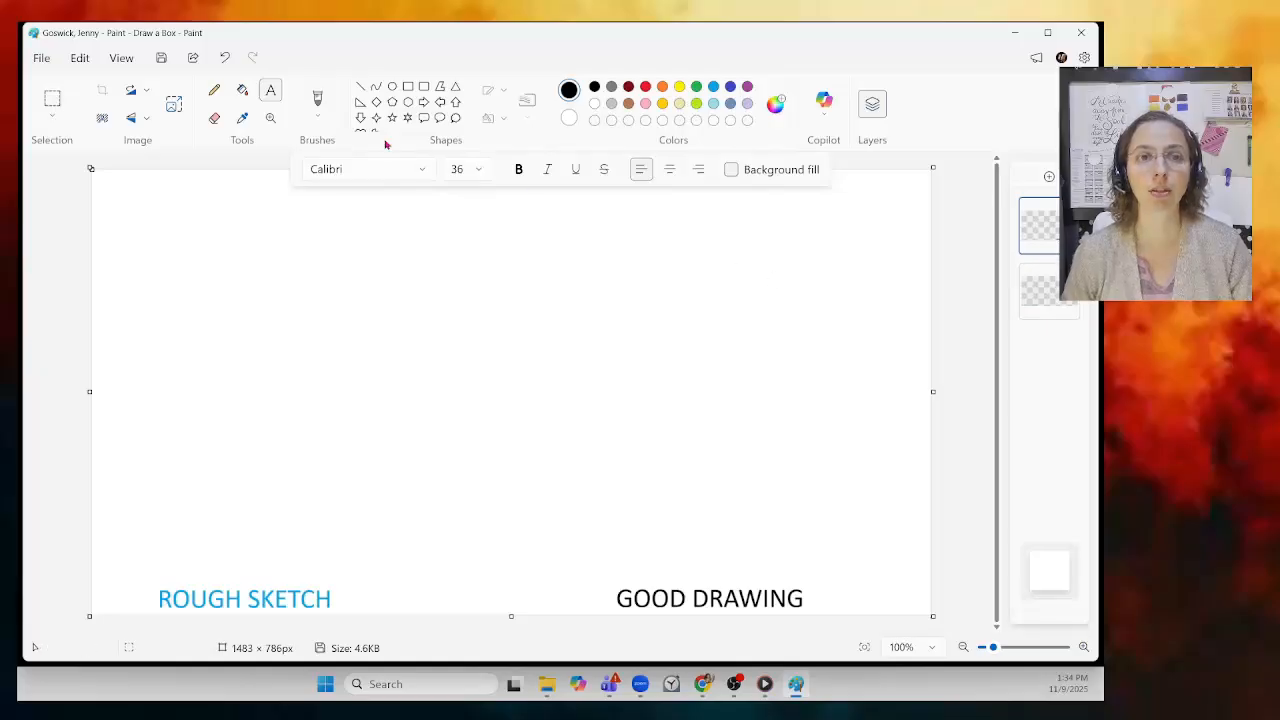
Step: With a solid 1px Line, draw a level horizon line across the canvas near the top
left_click(362, 88)
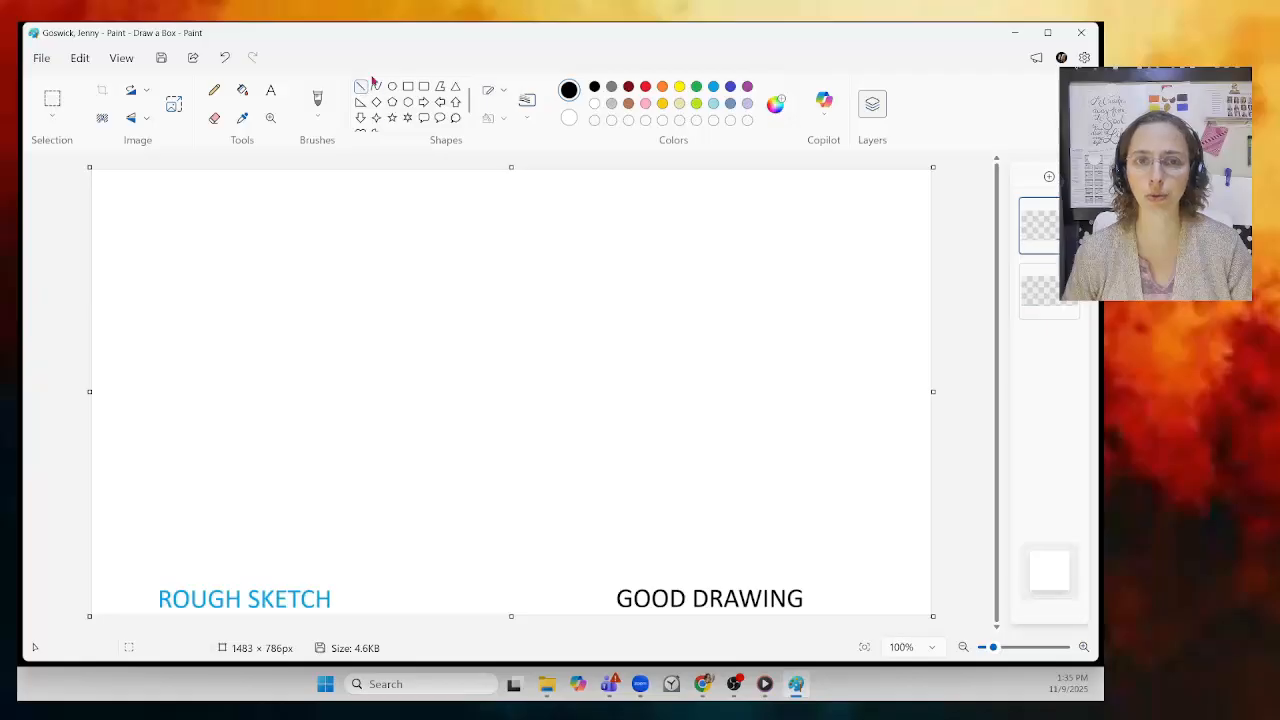
left_click(503, 92)
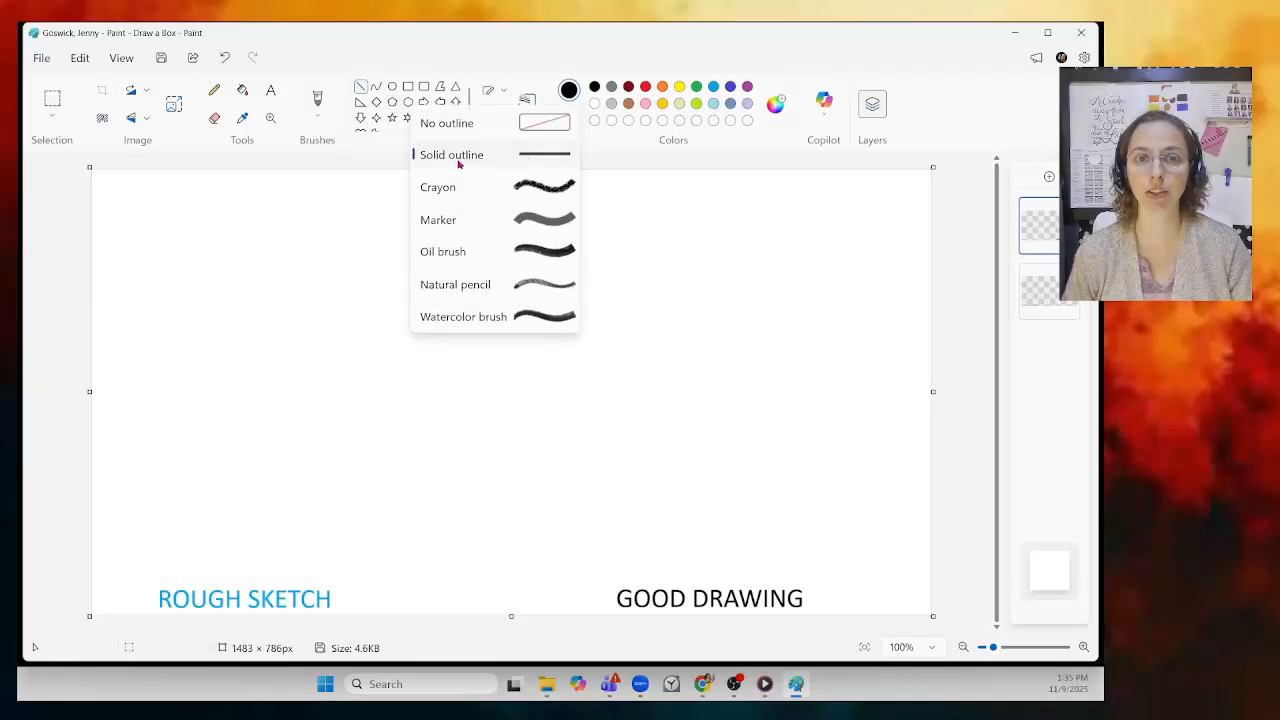
left_click(538, 158)
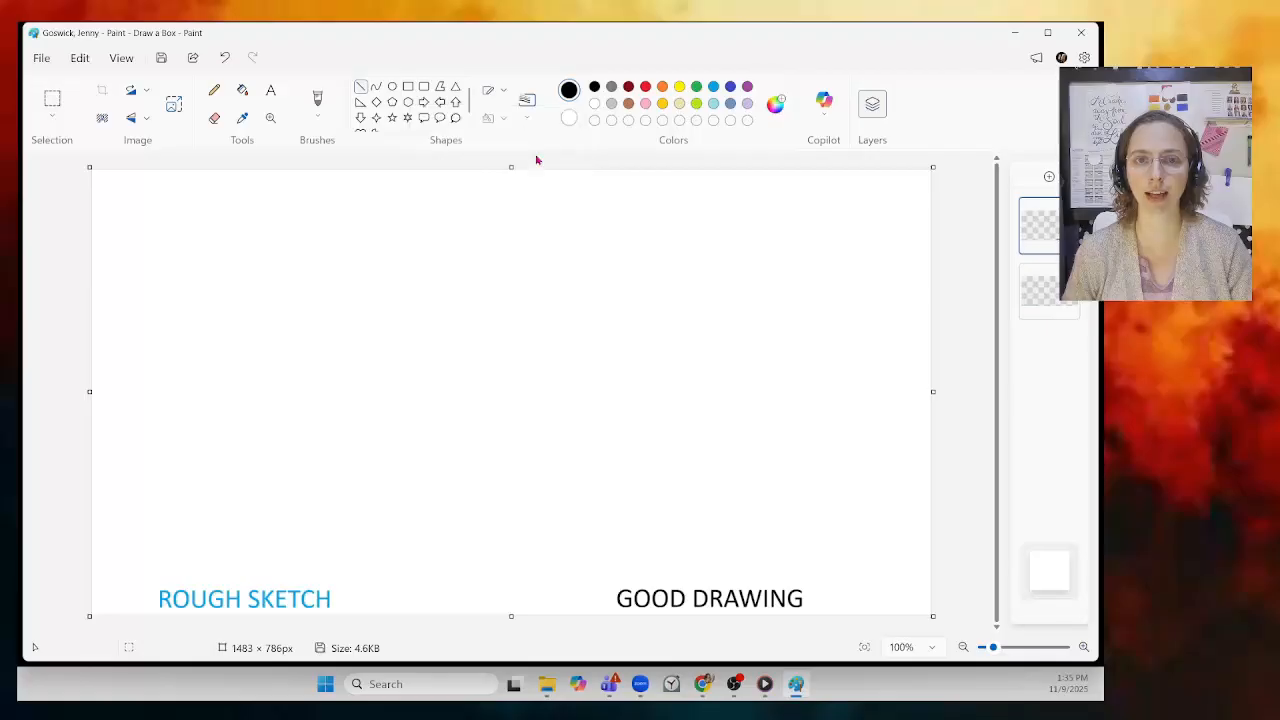
left_click(529, 101)
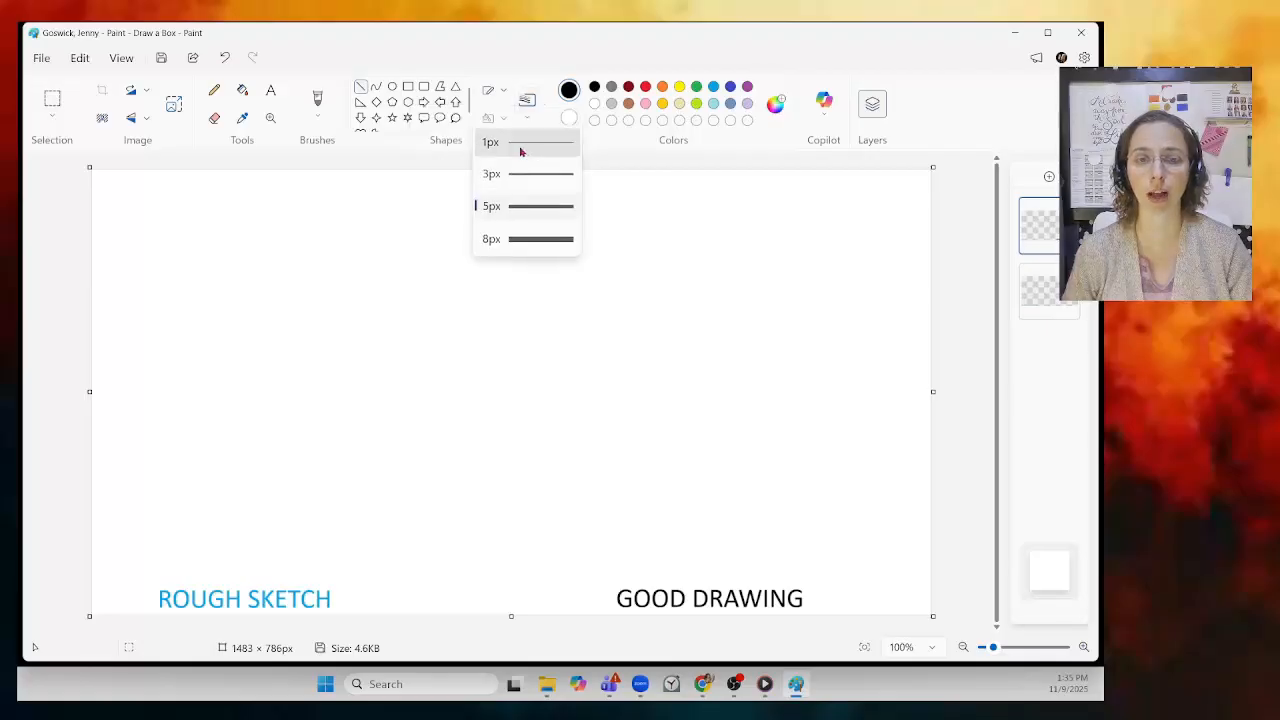
left_click(520, 145)
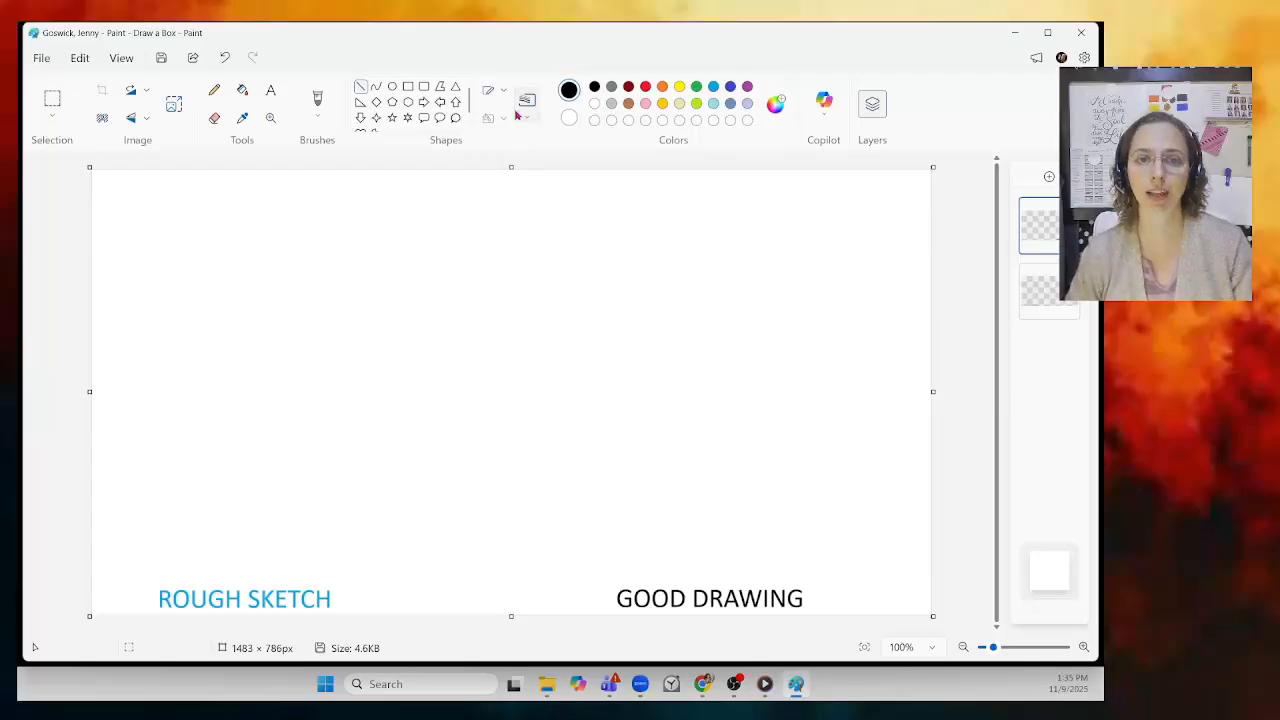
left_click(527, 103)
left_click(495, 143)
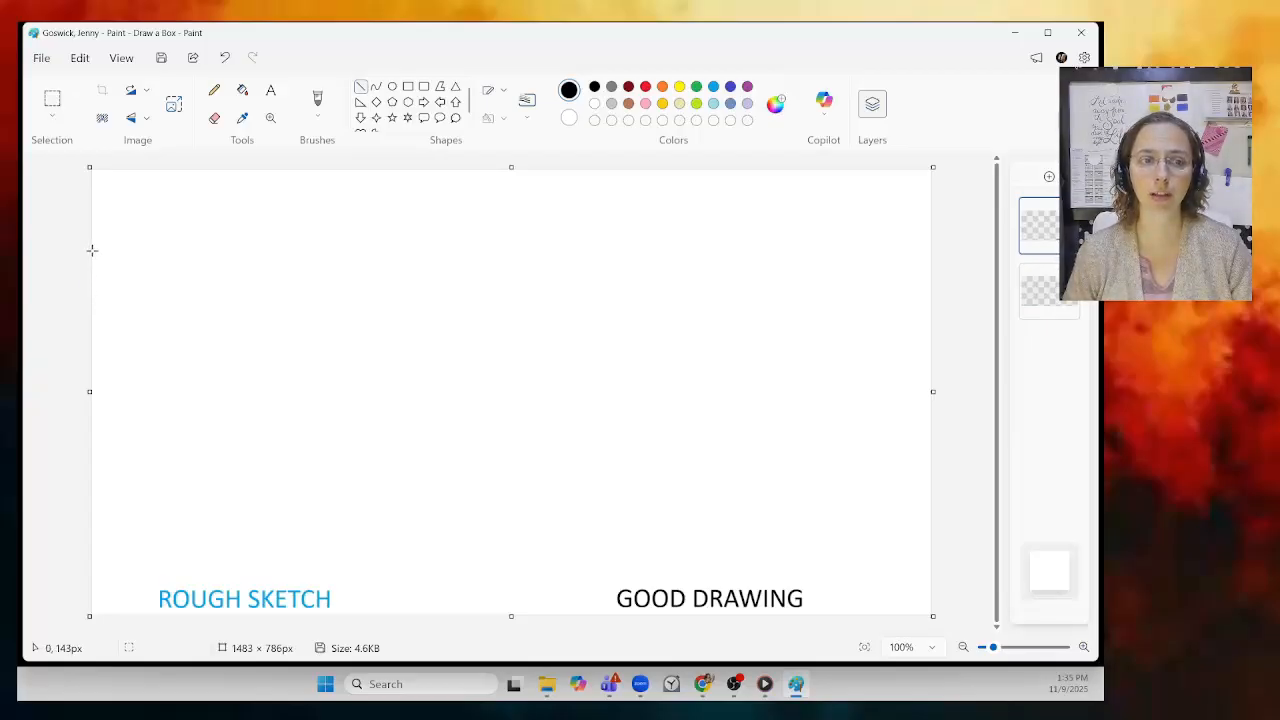
mouse_move(91, 250)
left_mouse_down()
mouse_move(879, 296)
mouse_move(907, 282)
left_mouse_up()
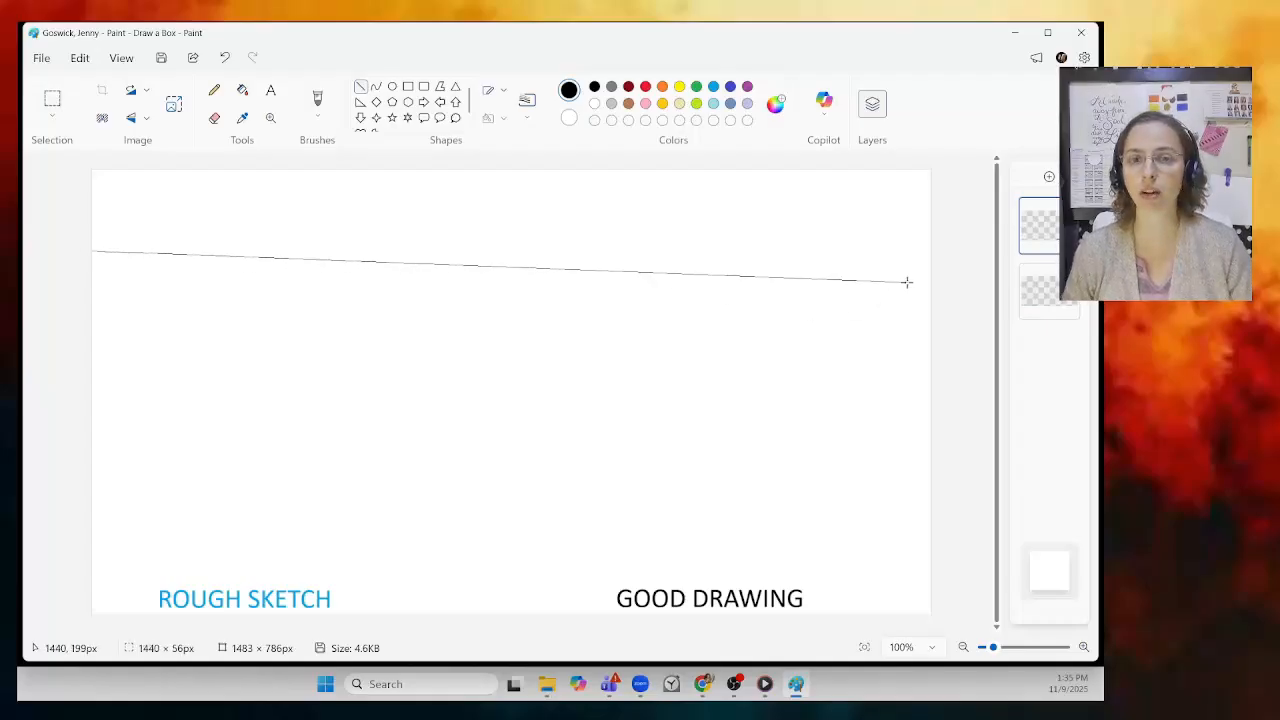
mouse_move(910, 281)
left_mouse_down()
mouse_move(937, 270)
mouse_move(912, 278)
mouse_move(930, 284)
left_mouse_up()
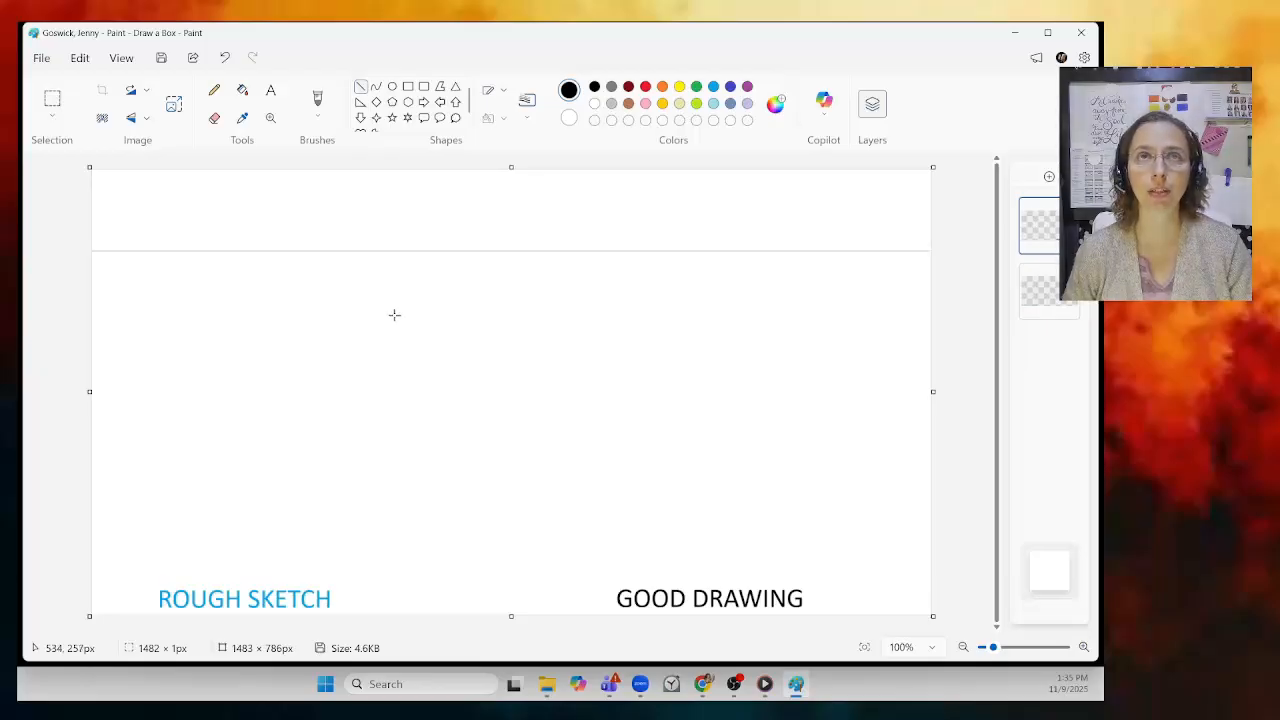
Step: Mark the vanishing point with an 11px black brush dot on the horizon line, right of centre
left_click(317, 100)
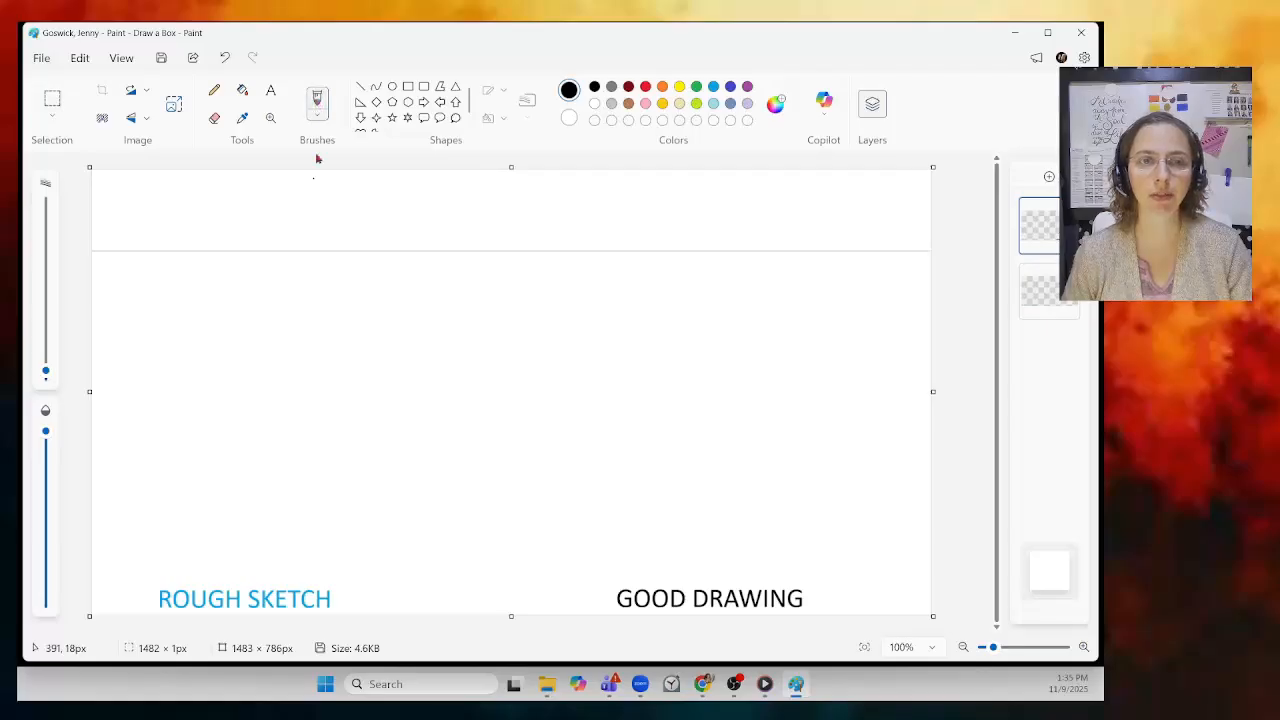
left_click(319, 119)
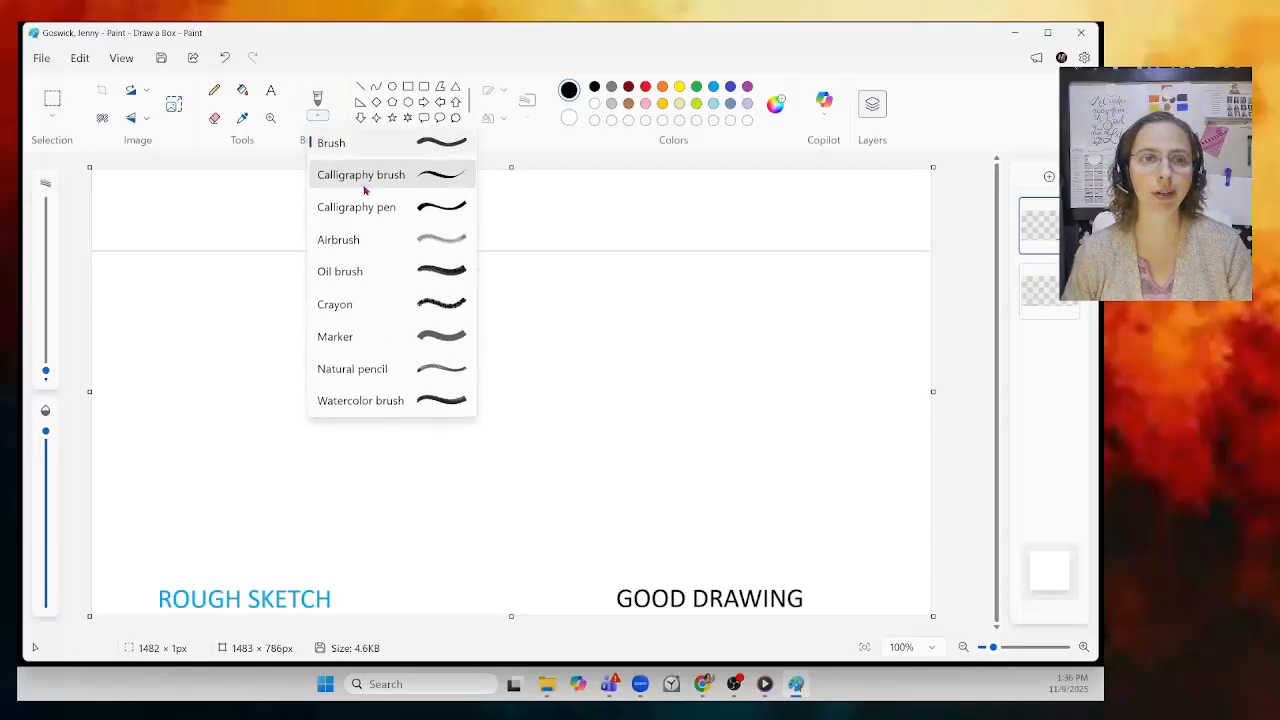
left_click(460, 146)
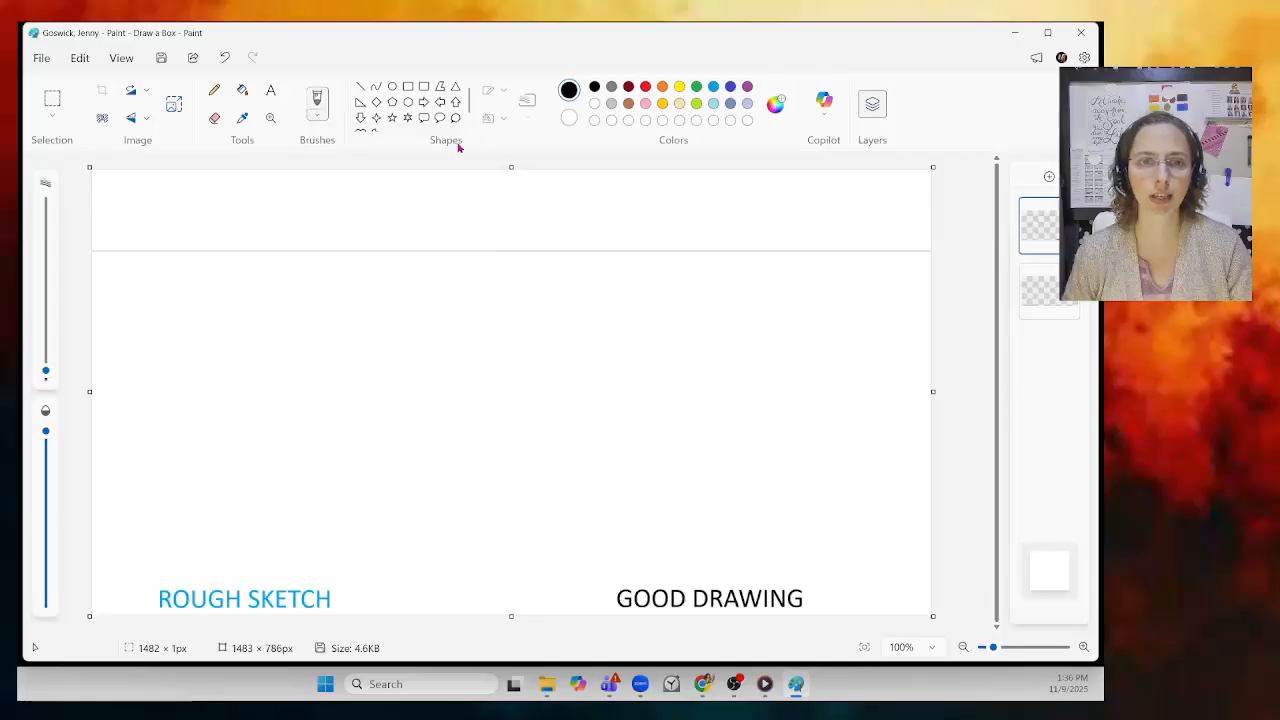
mouse_move(46, 372)
left_click_drag(46, 372, 45, 363)
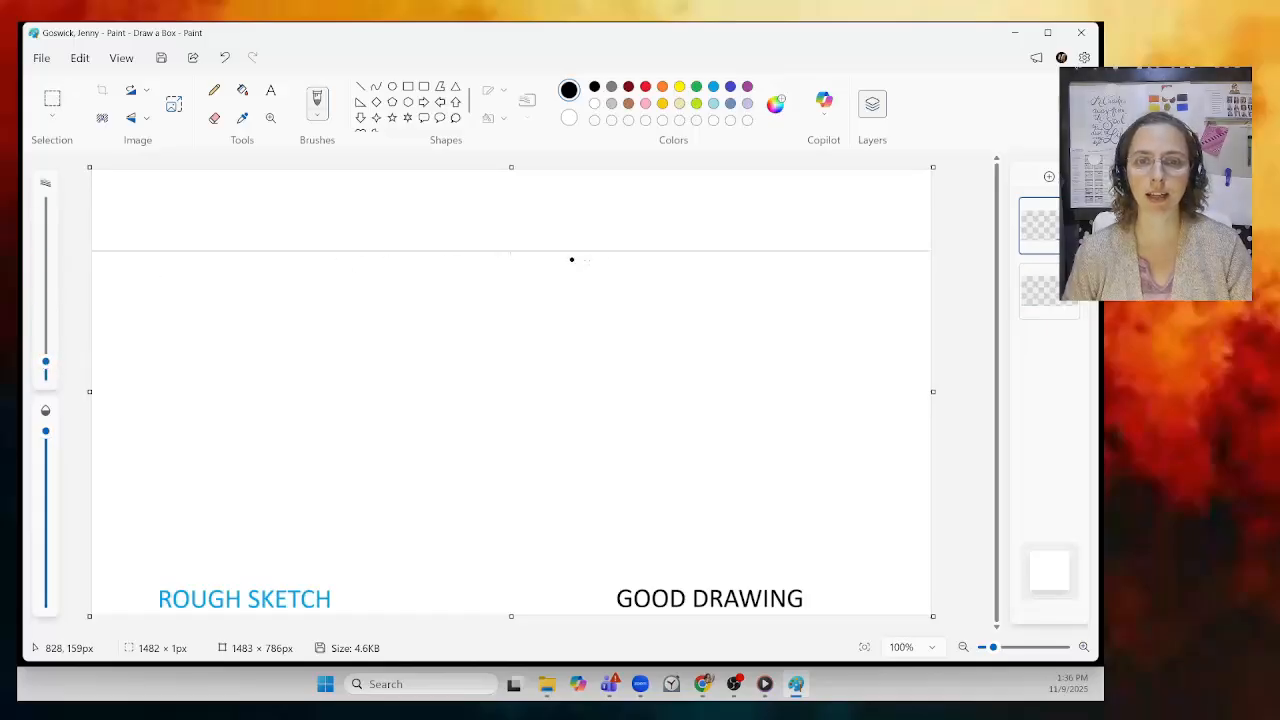
left_click_drag(45, 363, 47, 358)
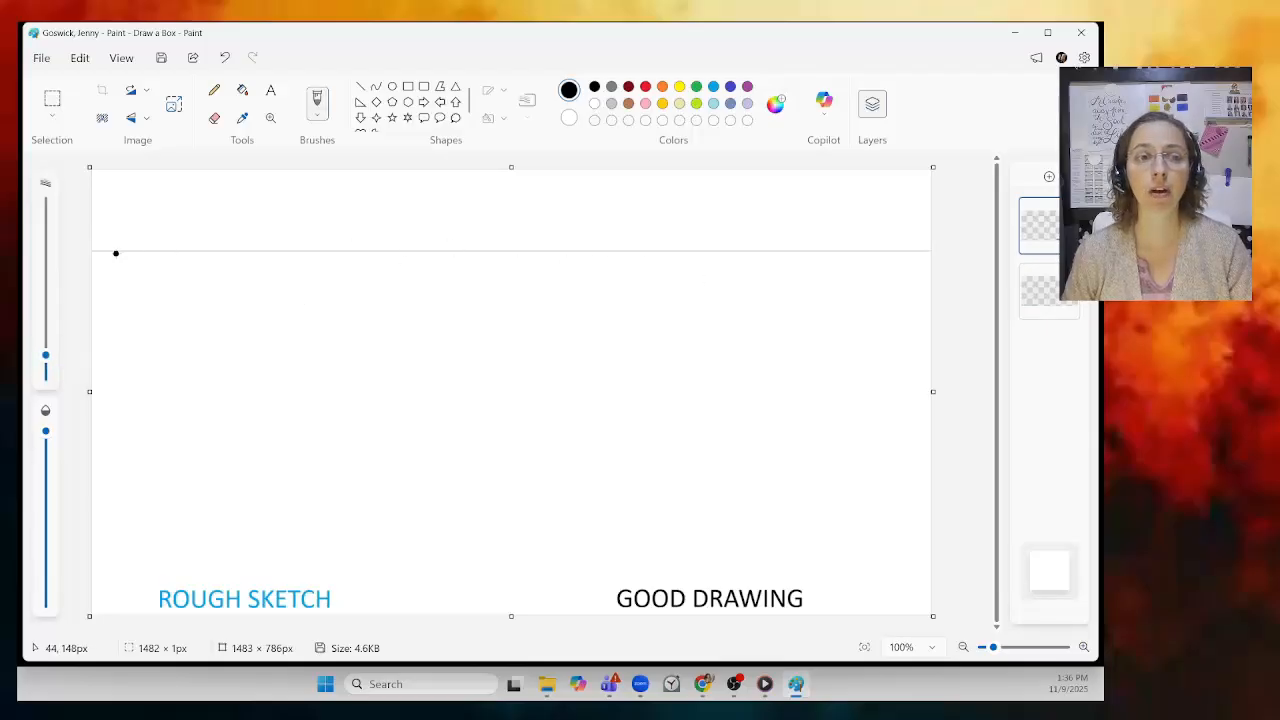
left_click(715, 250)
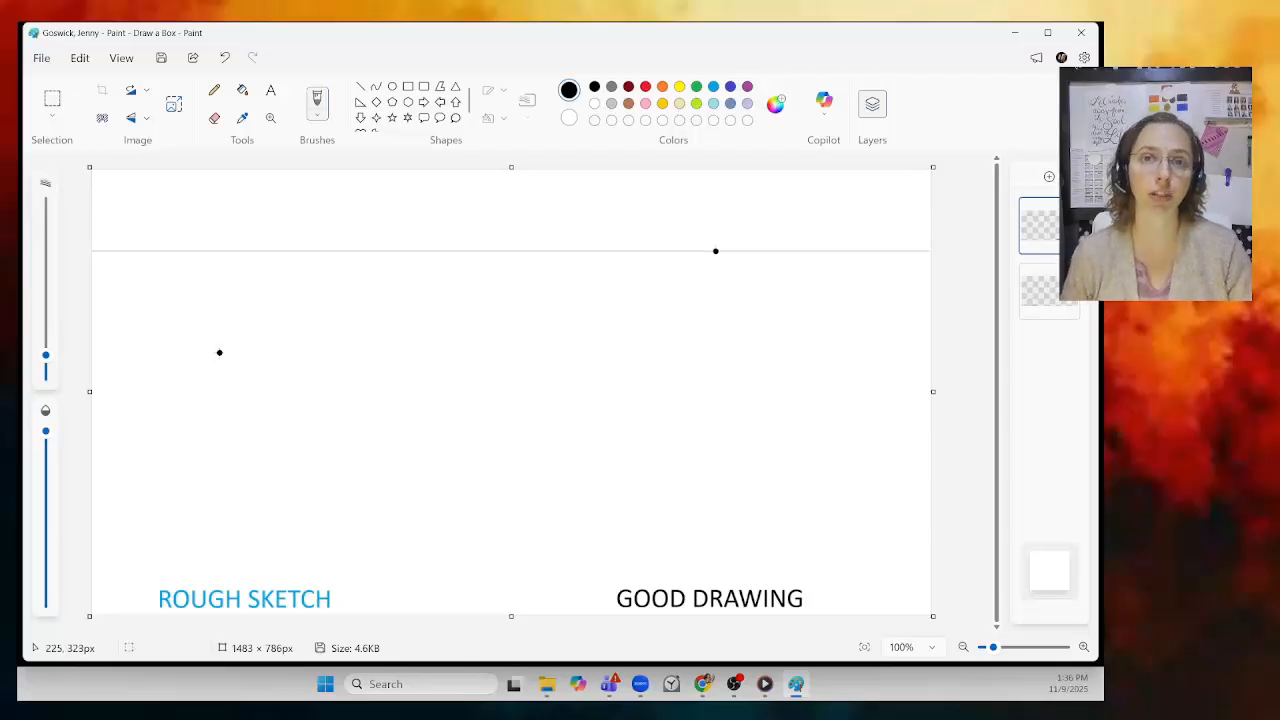
Step: Set the Rectangle shape to a solid 1px outline with no fill
left_click(362, 90)
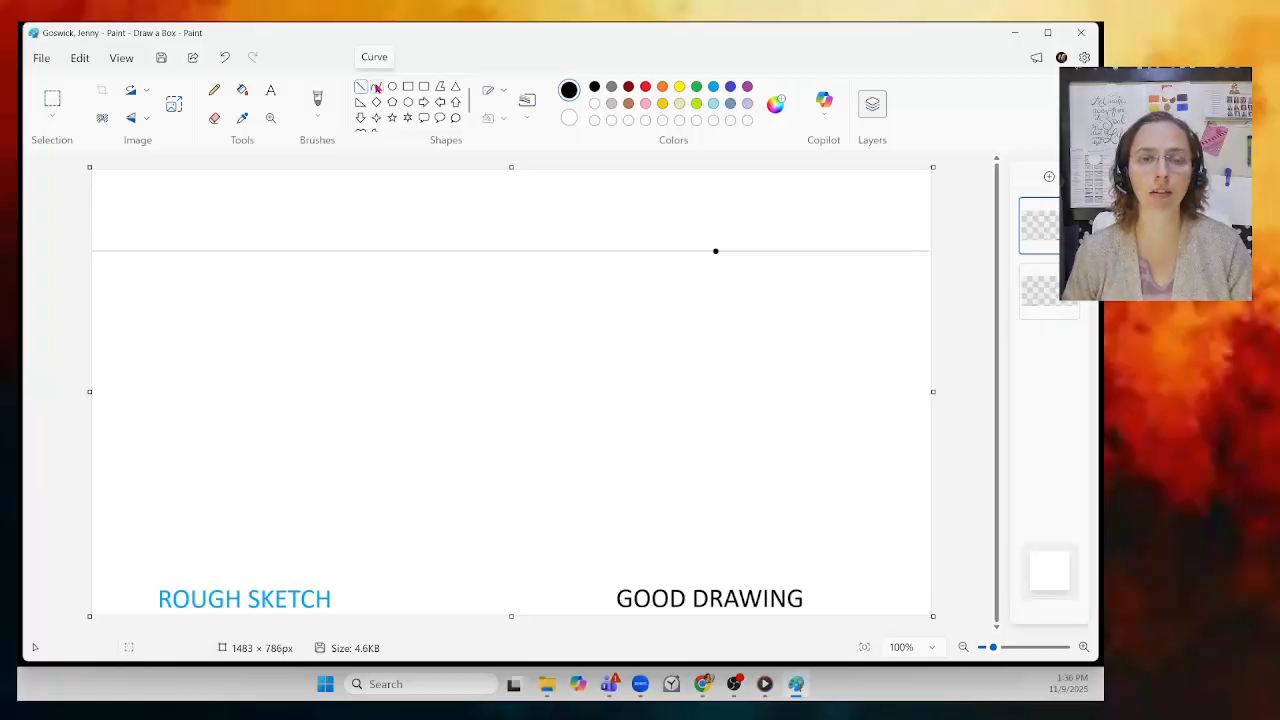
left_click(410, 90)
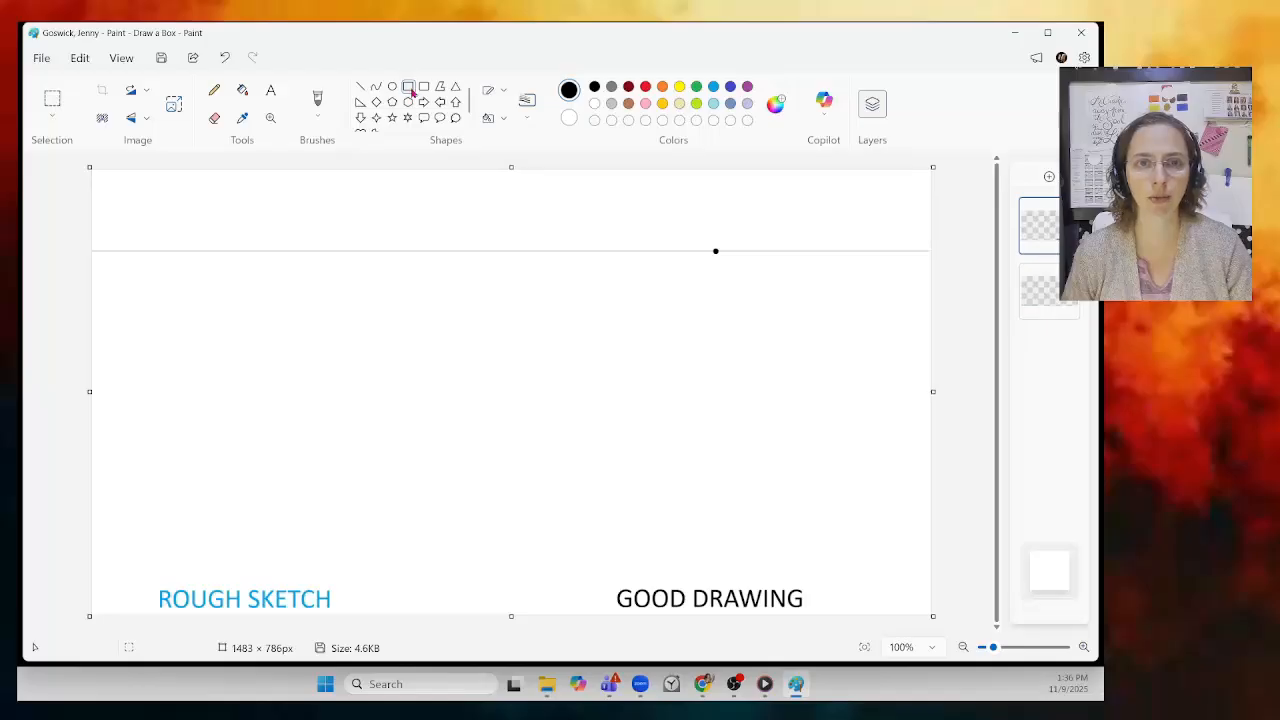
left_click(503, 93)
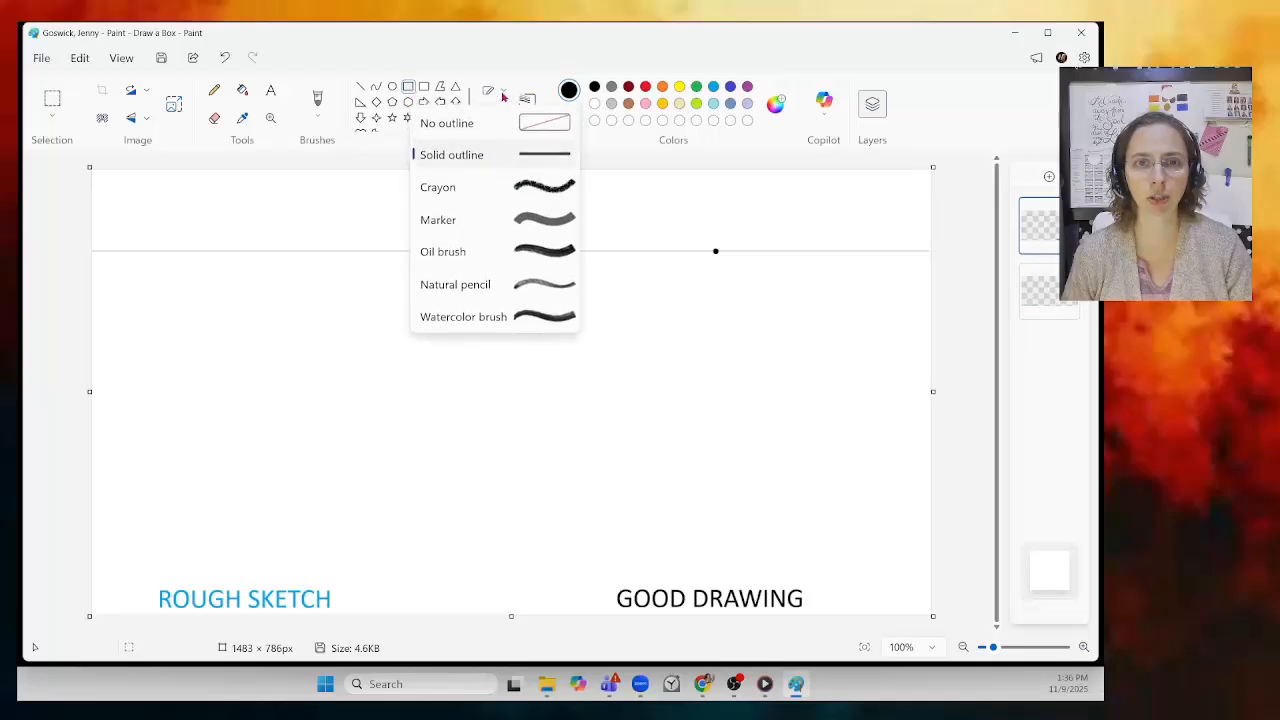
left_click(523, 57)
left_click(527, 100)
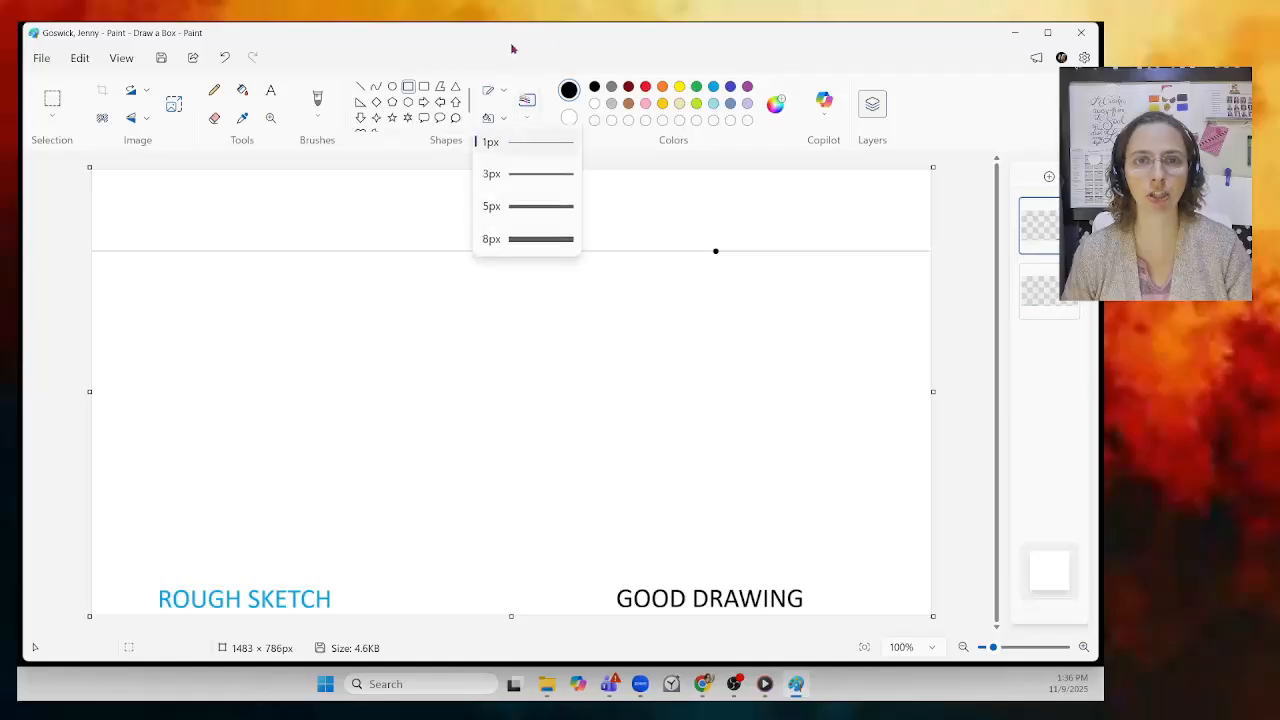
left_click(409, 90)
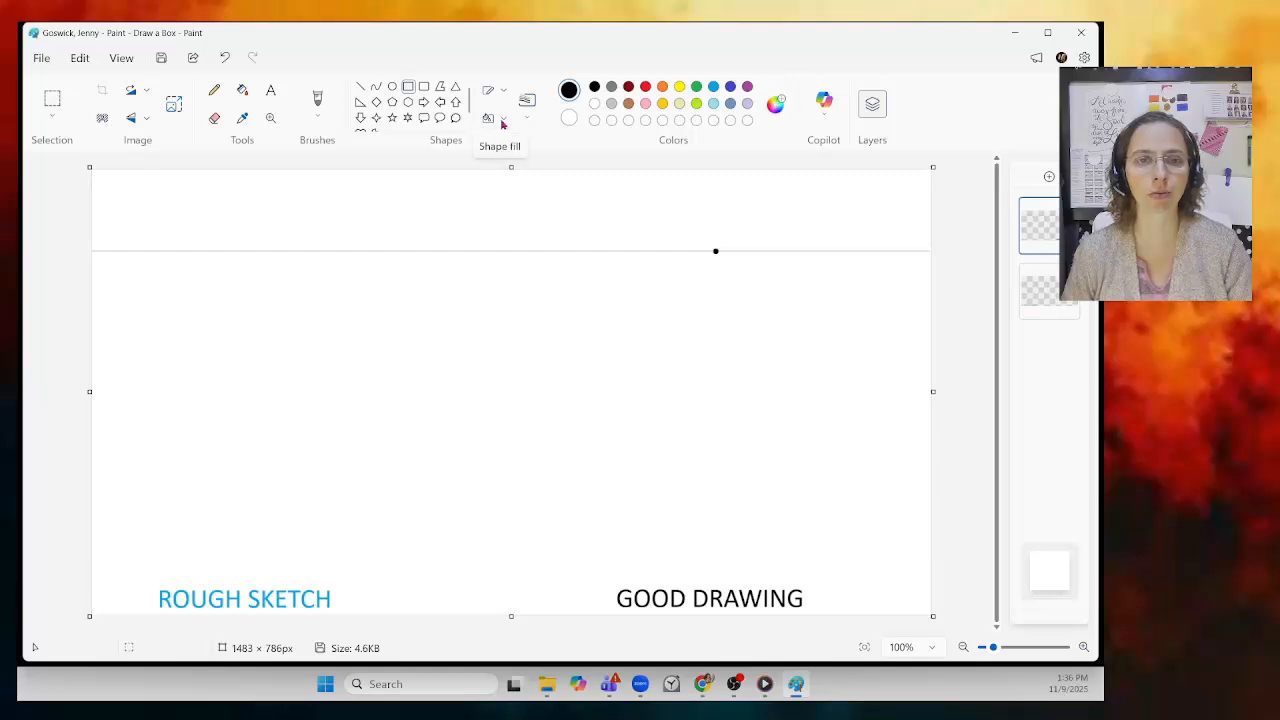
left_click(502, 123)
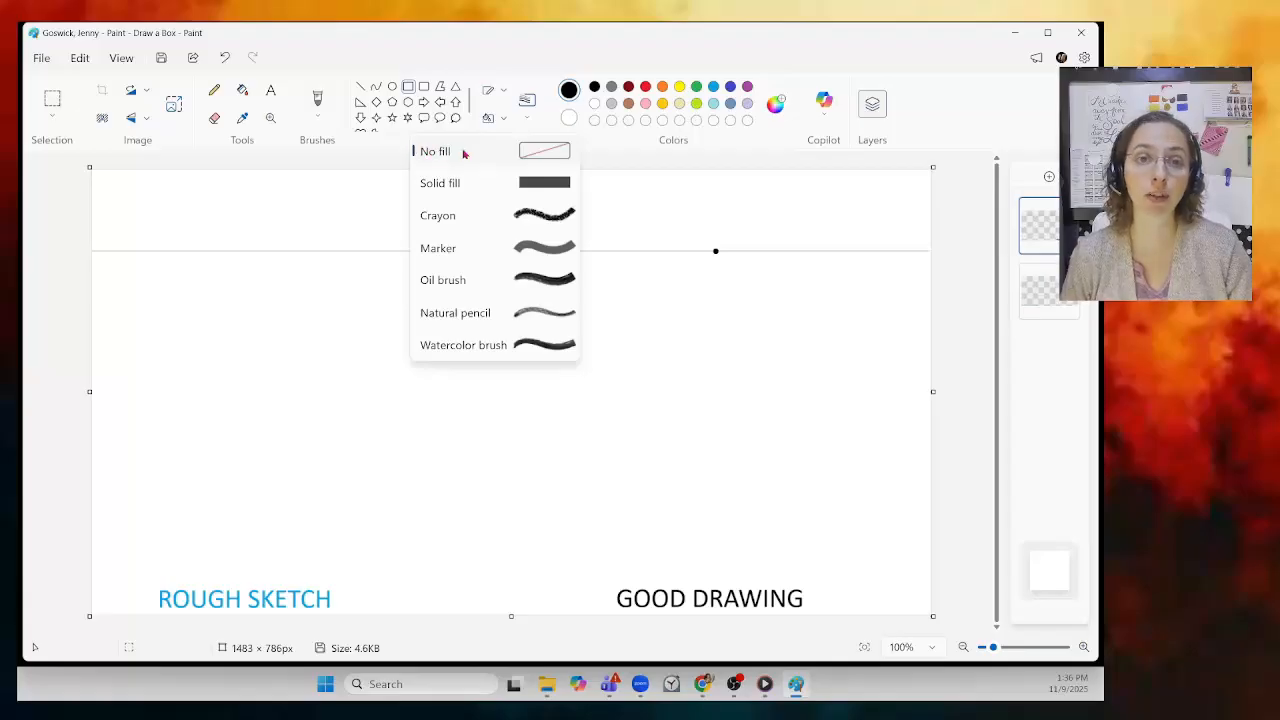
left_click(463, 152)
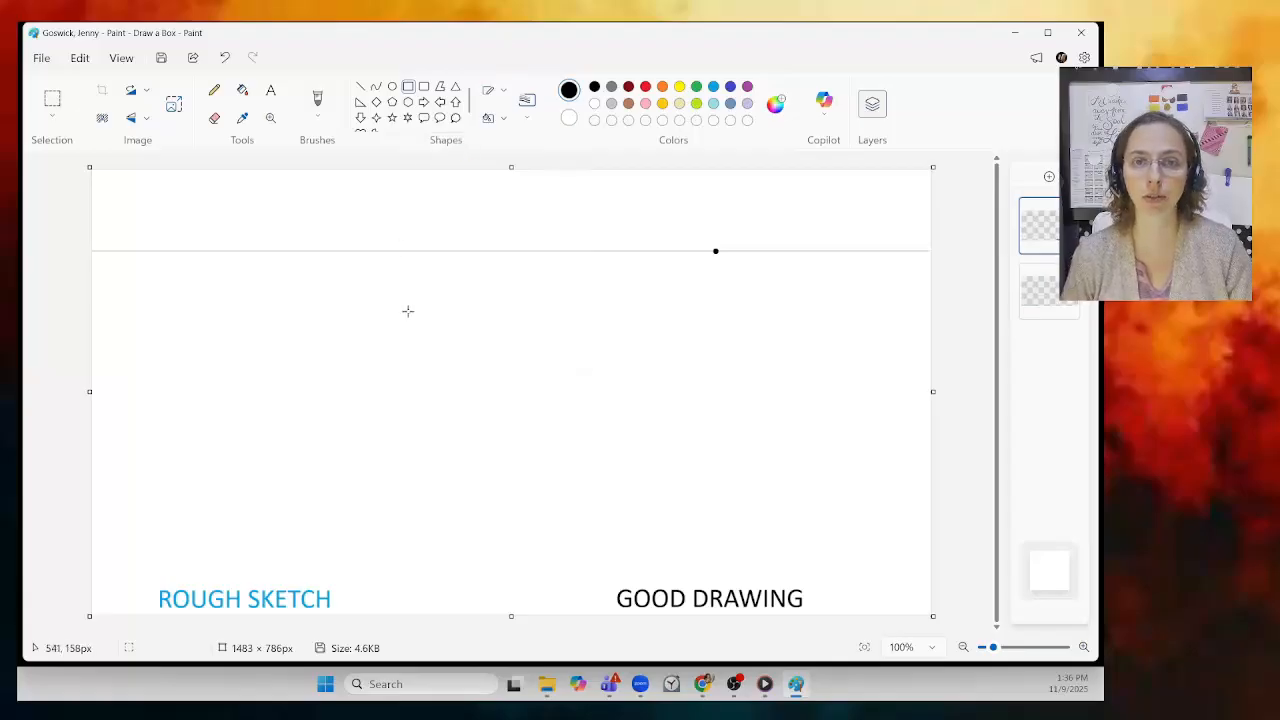
left_click(505, 121)
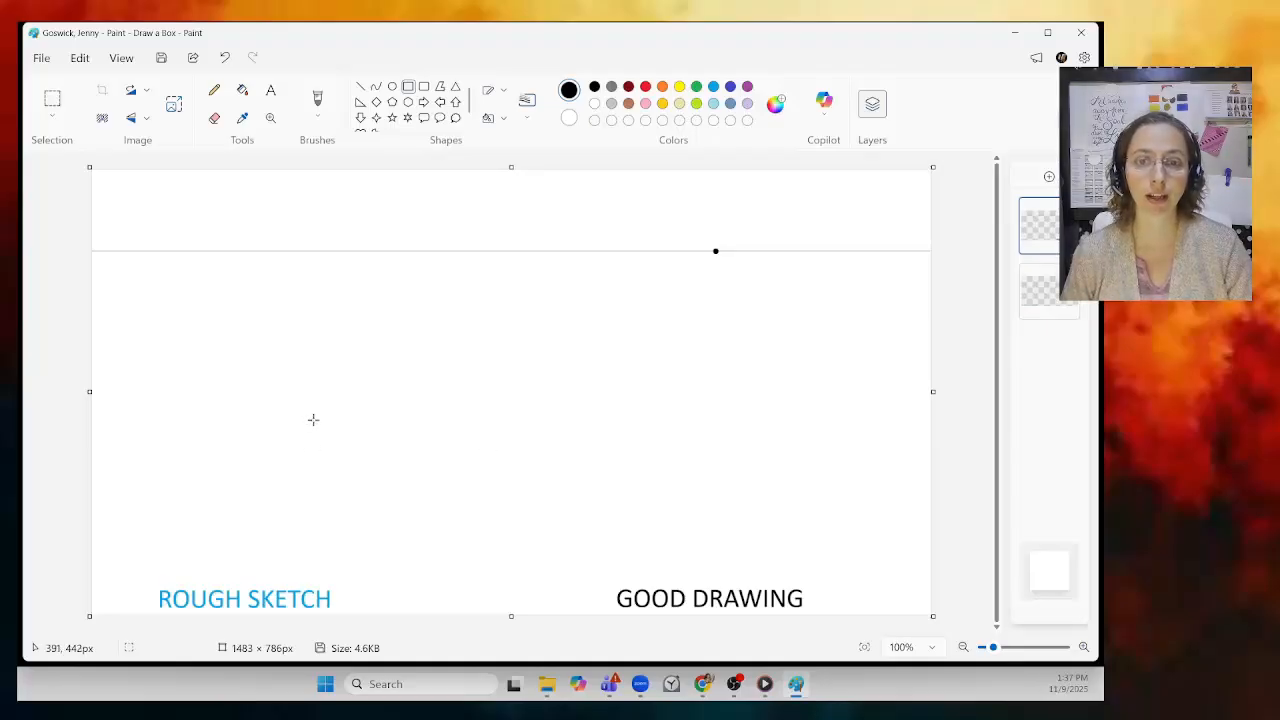
Step: Draw the box's front rectangle below the horizon, left of the vanishing point
left_click_drag(310, 379, 471, 468)
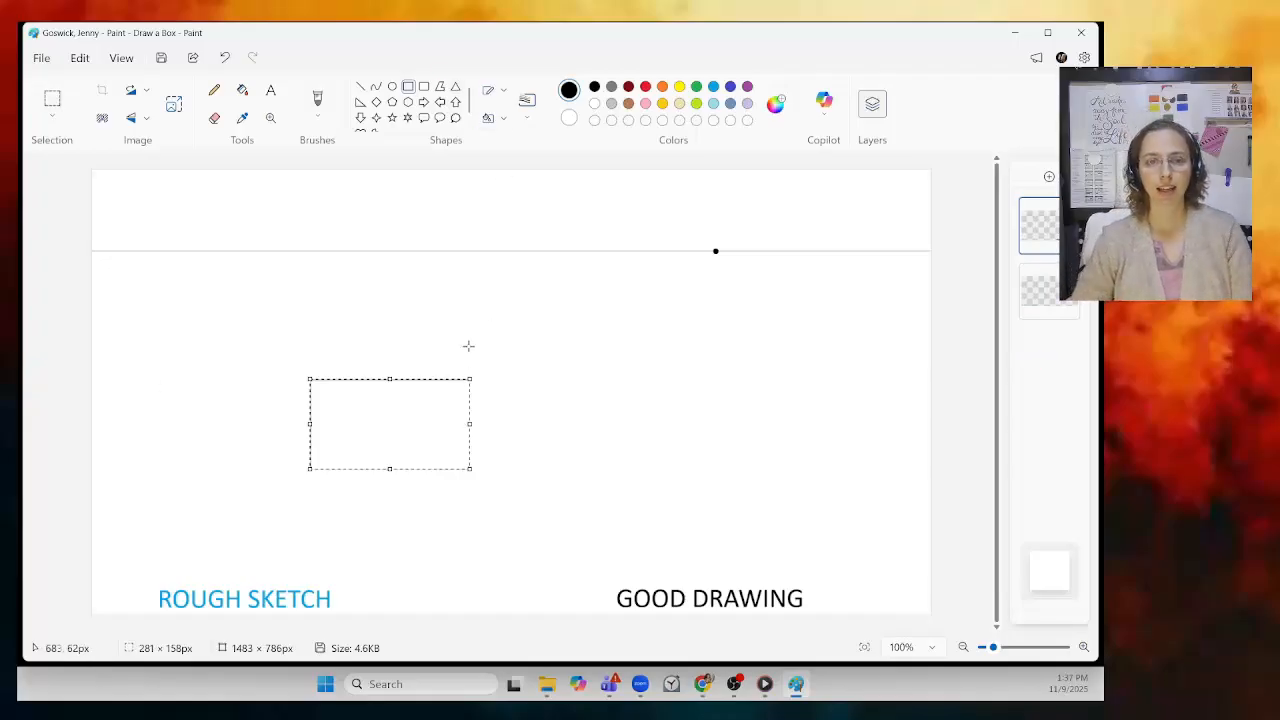
left_click(504, 336)
mouse_move(813, 689)
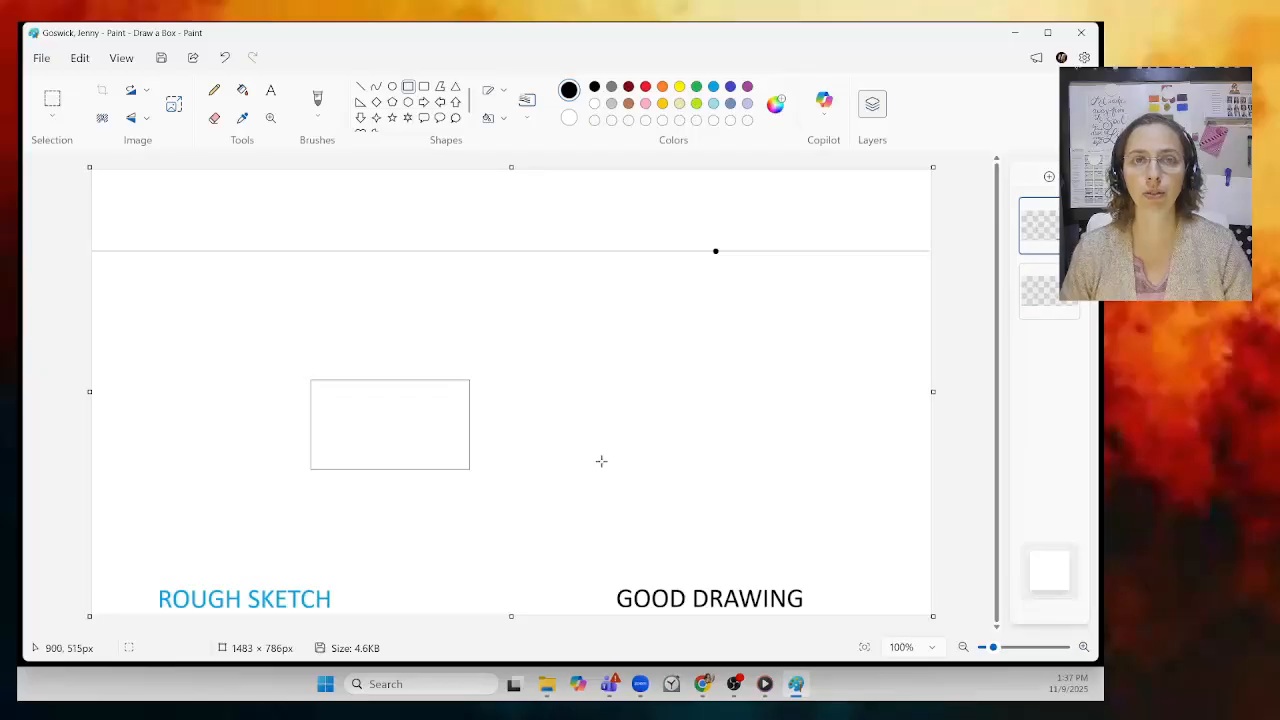
Step: Draw straight guidelines from the vanishing point to the rectangle's top-right, top-left and bottom-right corners
left_click(361, 88)
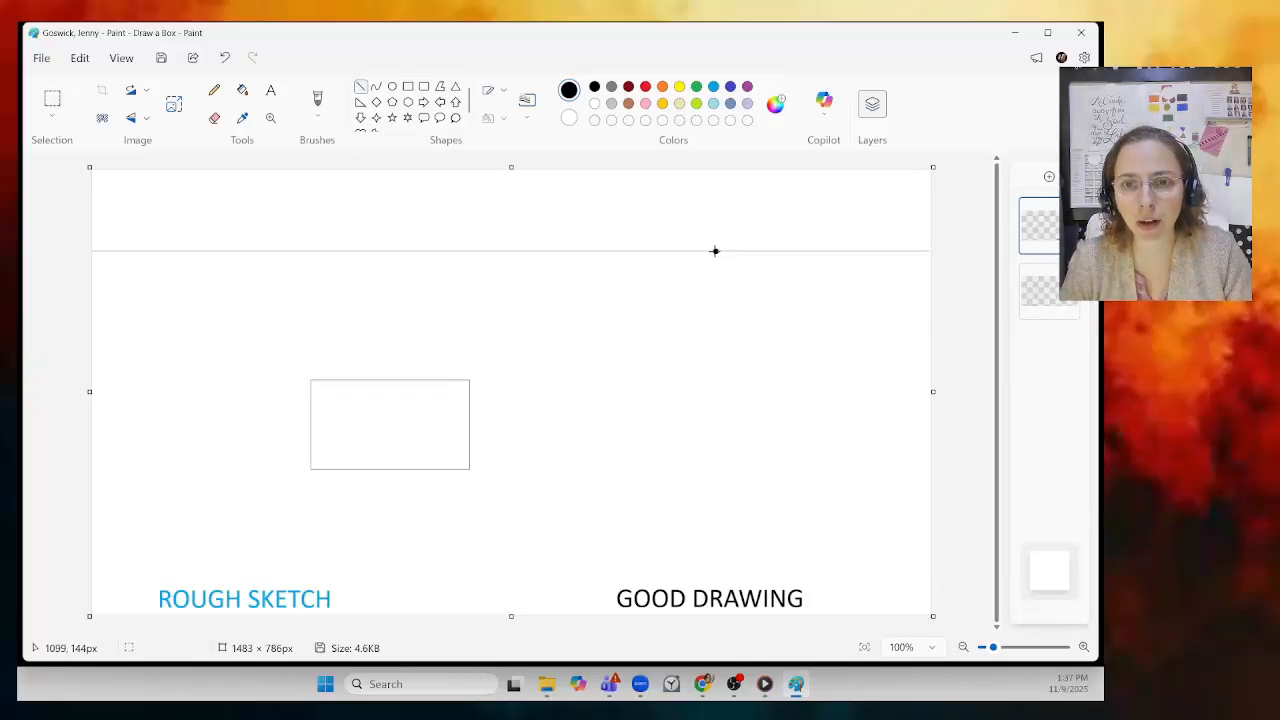
left_click_drag(715, 251, 470, 378)
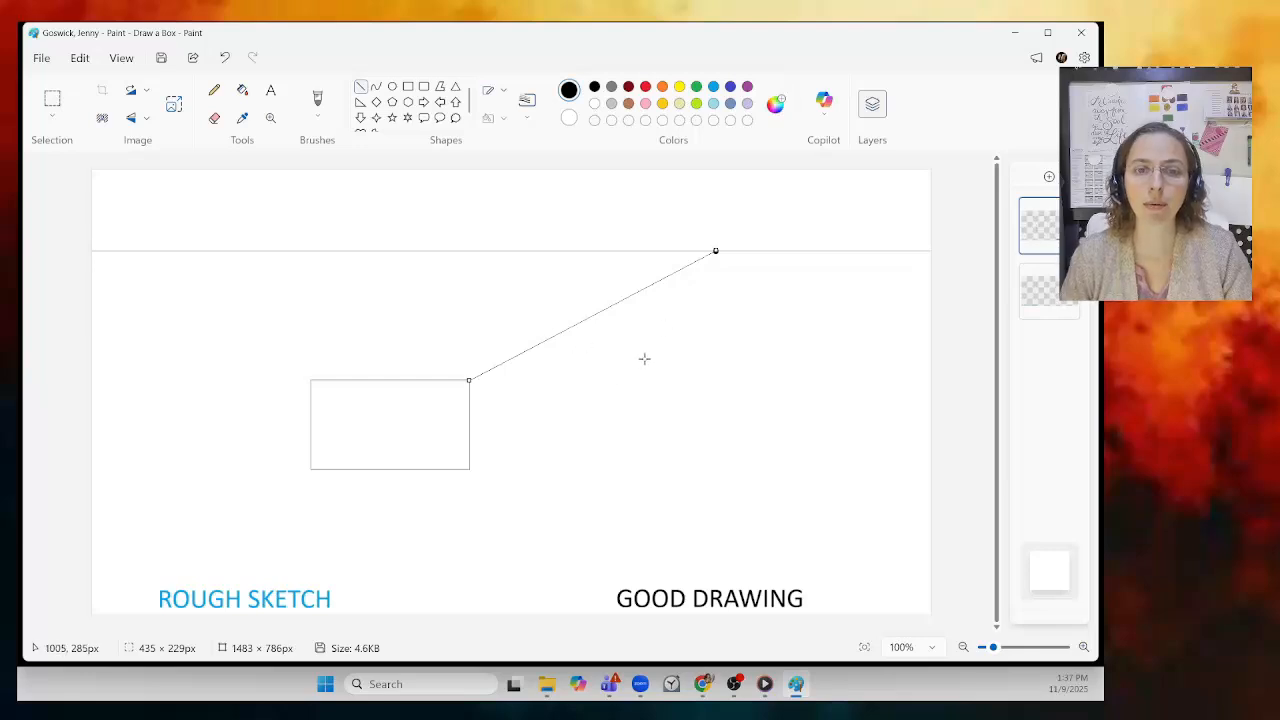
left_click(640, 444)
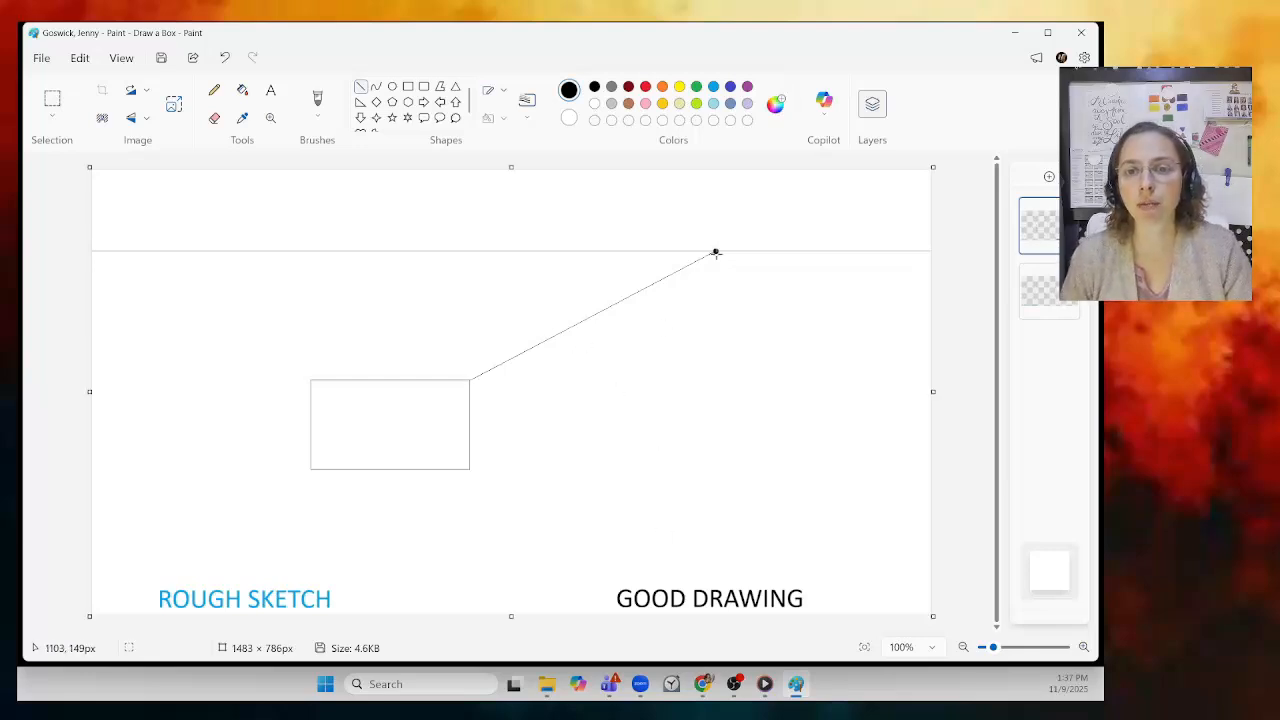
left_click_drag(715, 251, 310, 379)
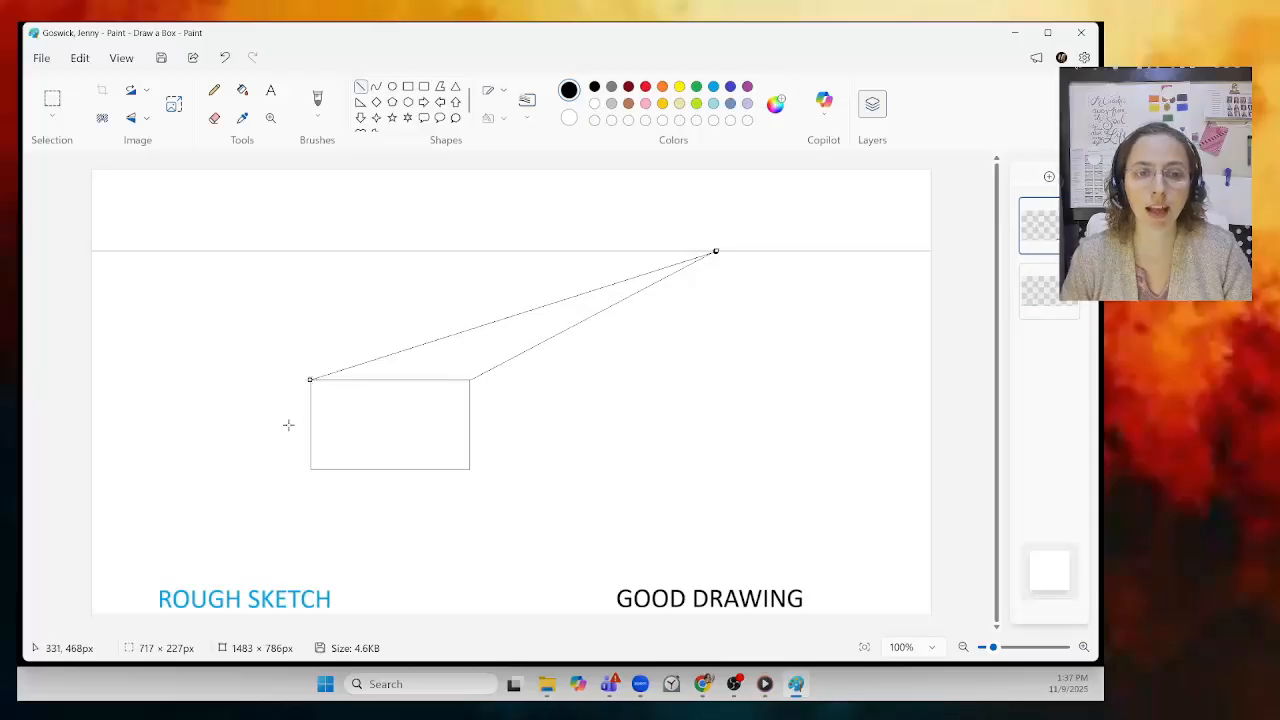
mouse_move(308, 379)
left_mouse_down()
mouse_move(286, 340)
mouse_move(309, 357)
mouse_move(312, 378)
mouse_move(298, 381)
left_mouse_up()
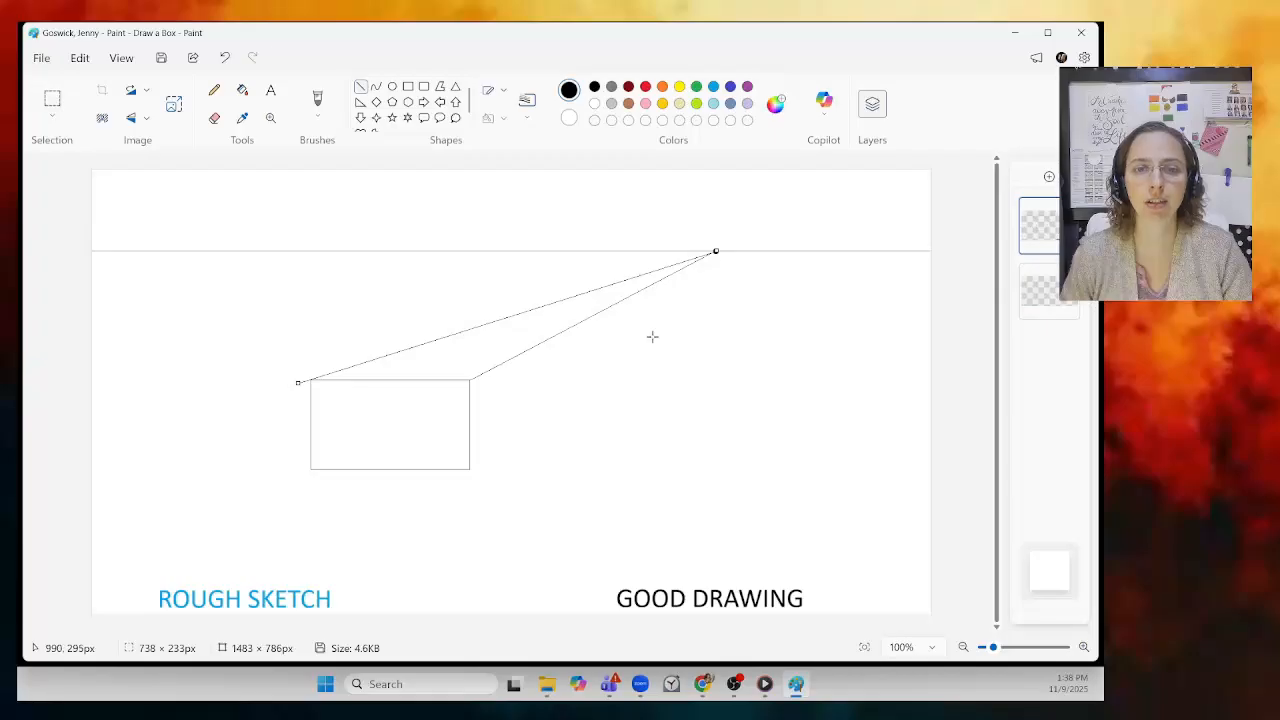
left_click(670, 370)
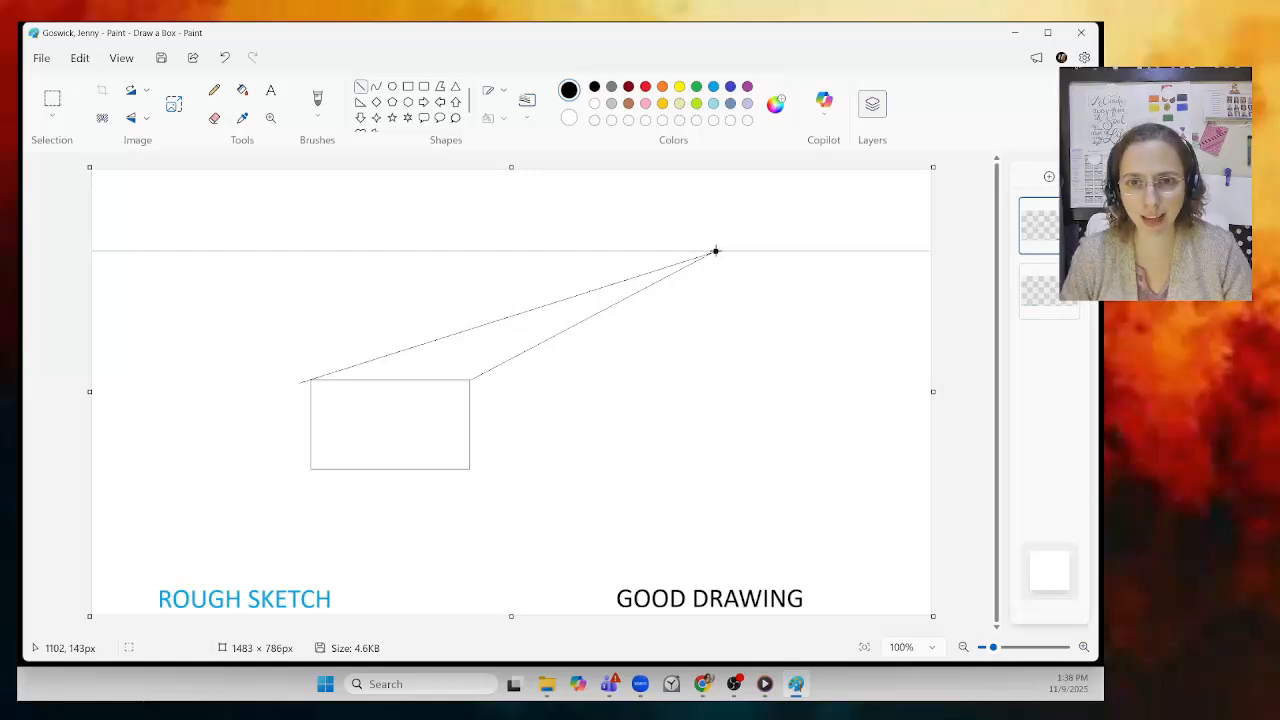
mouse_move(715, 251)
left_mouse_down()
mouse_move(574, 420)
mouse_move(469, 469)
left_mouse_up()
left_click(553, 455)
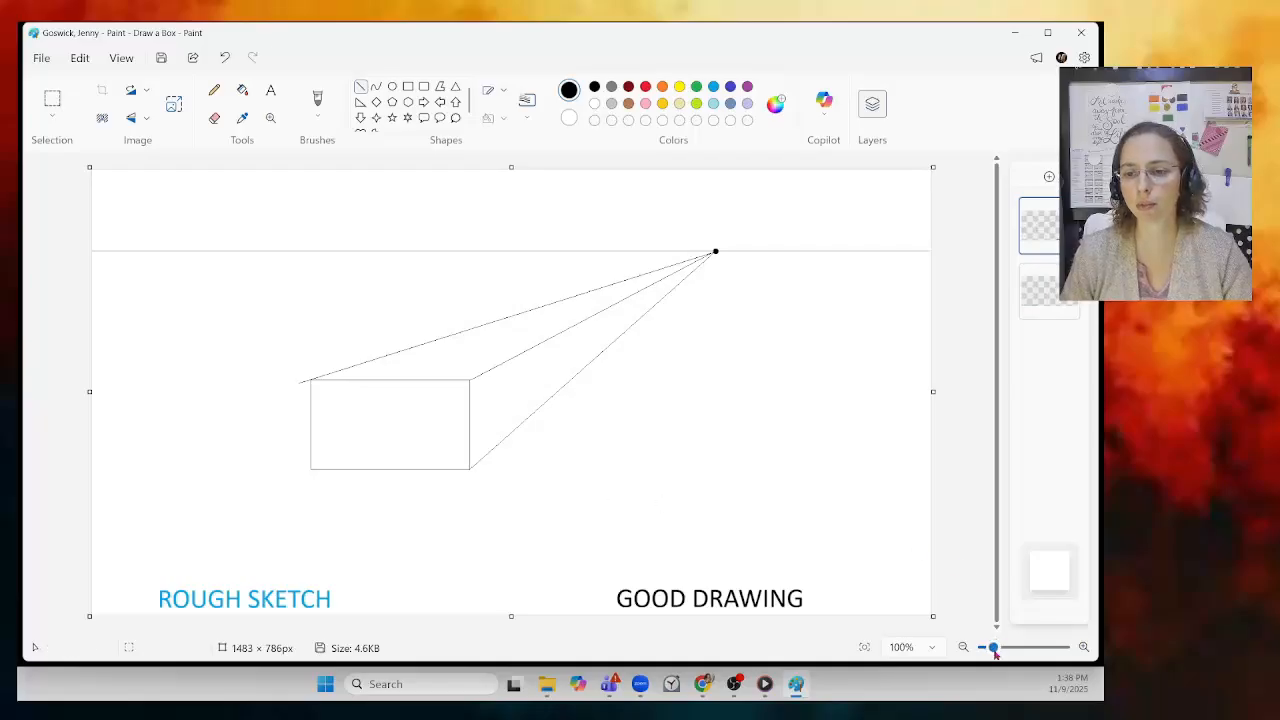
Step: Zoom in and erase the guideline overshoot past the rectangle's top-left corner, then zoom back out
left_click_drag(994, 649, 1063, 650)
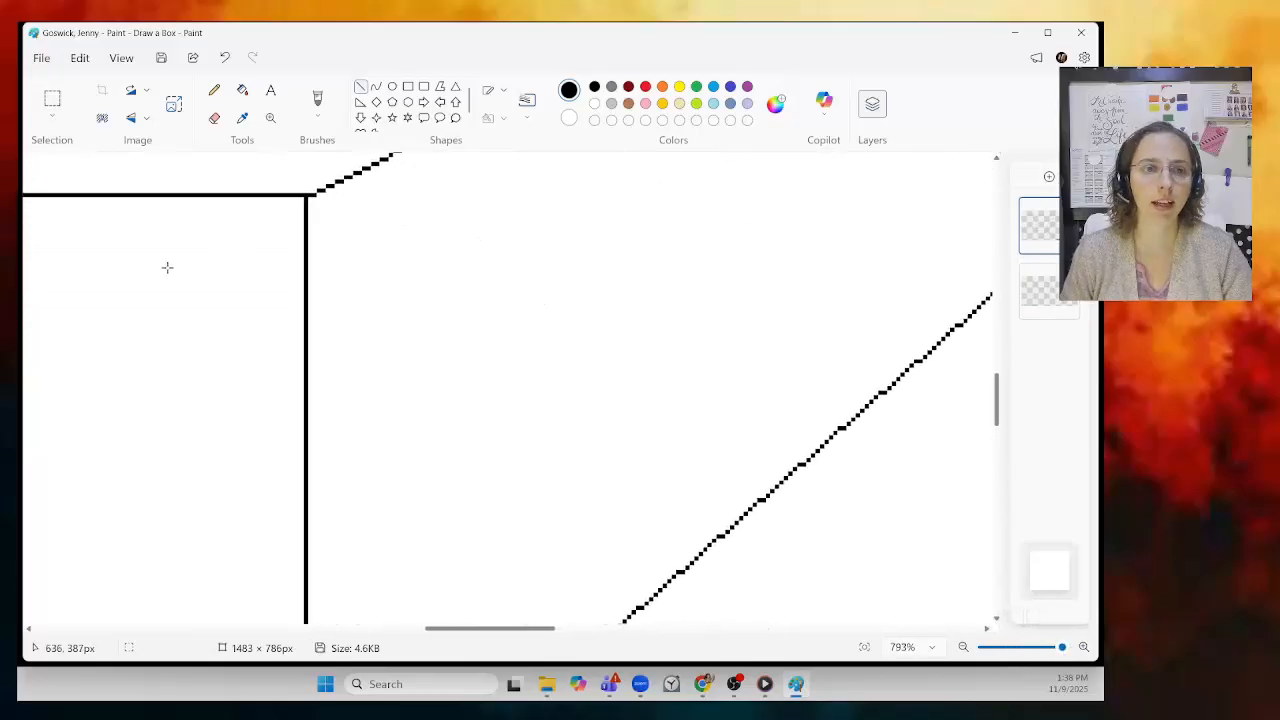
left_click_drag(480, 629, 306, 629)
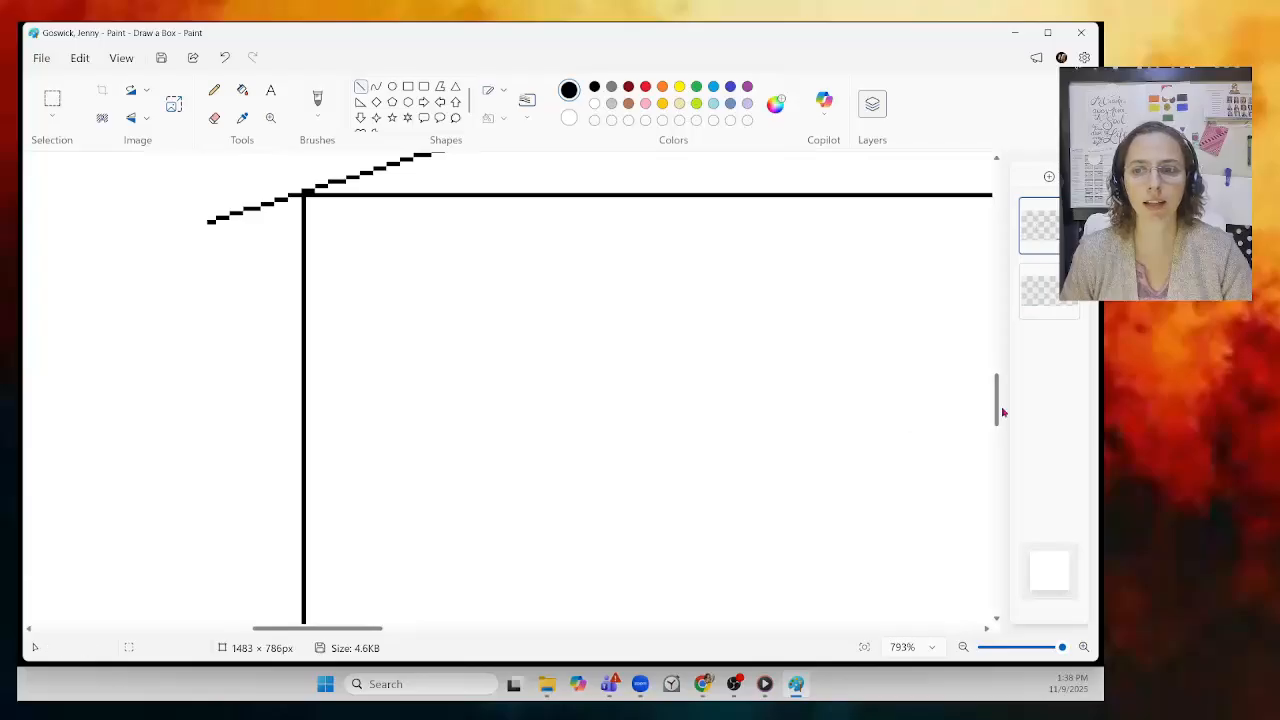
left_click_drag(998, 408, 997, 386)
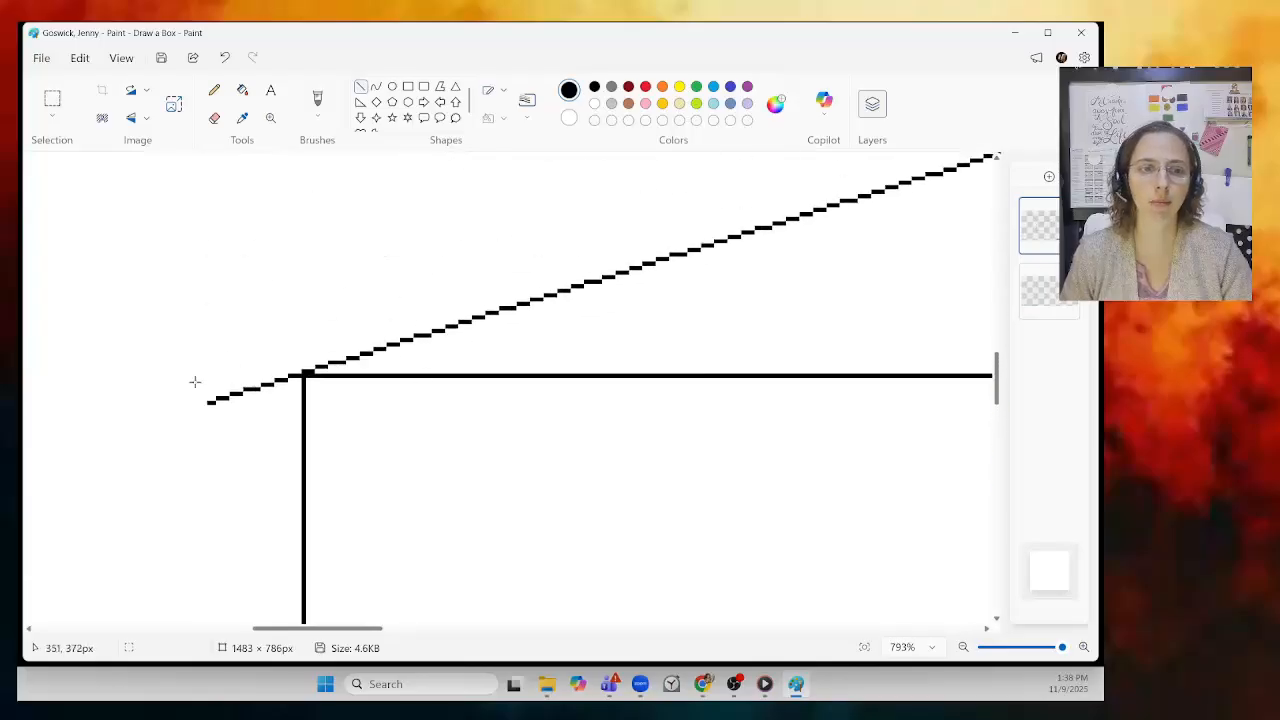
left_click(214, 118)
left_click_drag(200, 394, 278, 369)
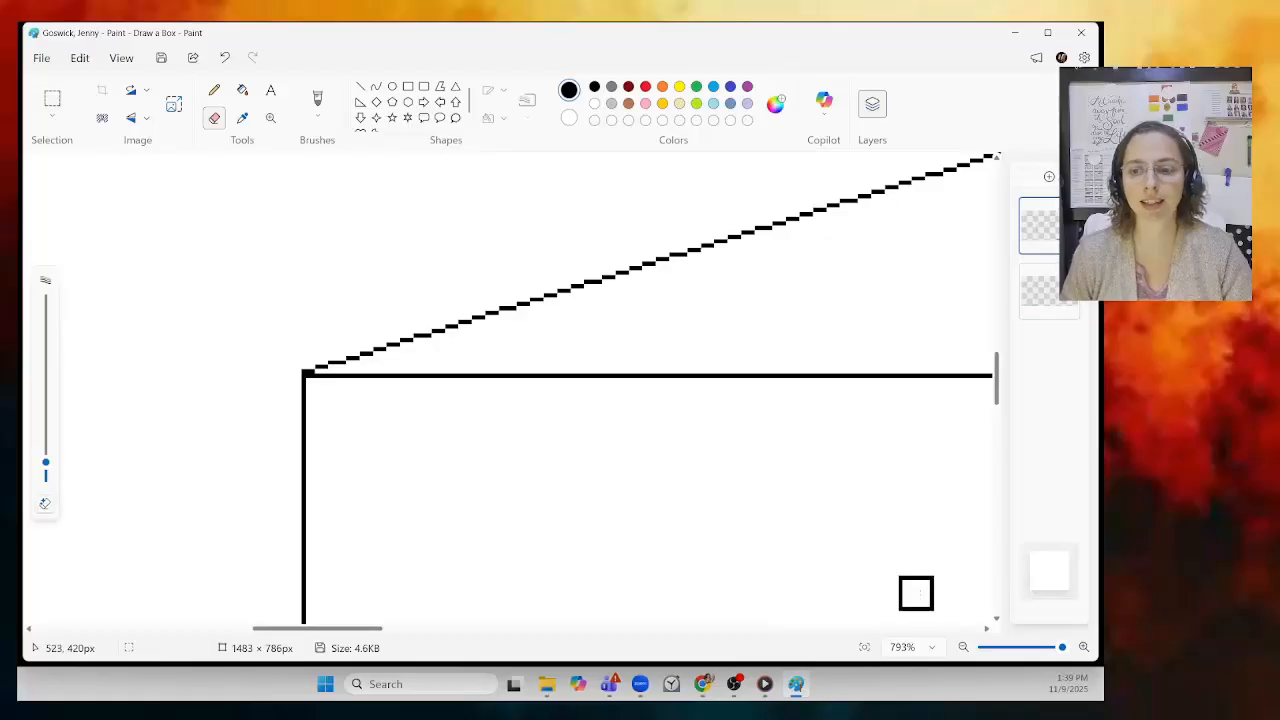
left_click_drag(1061, 648, 995, 650)
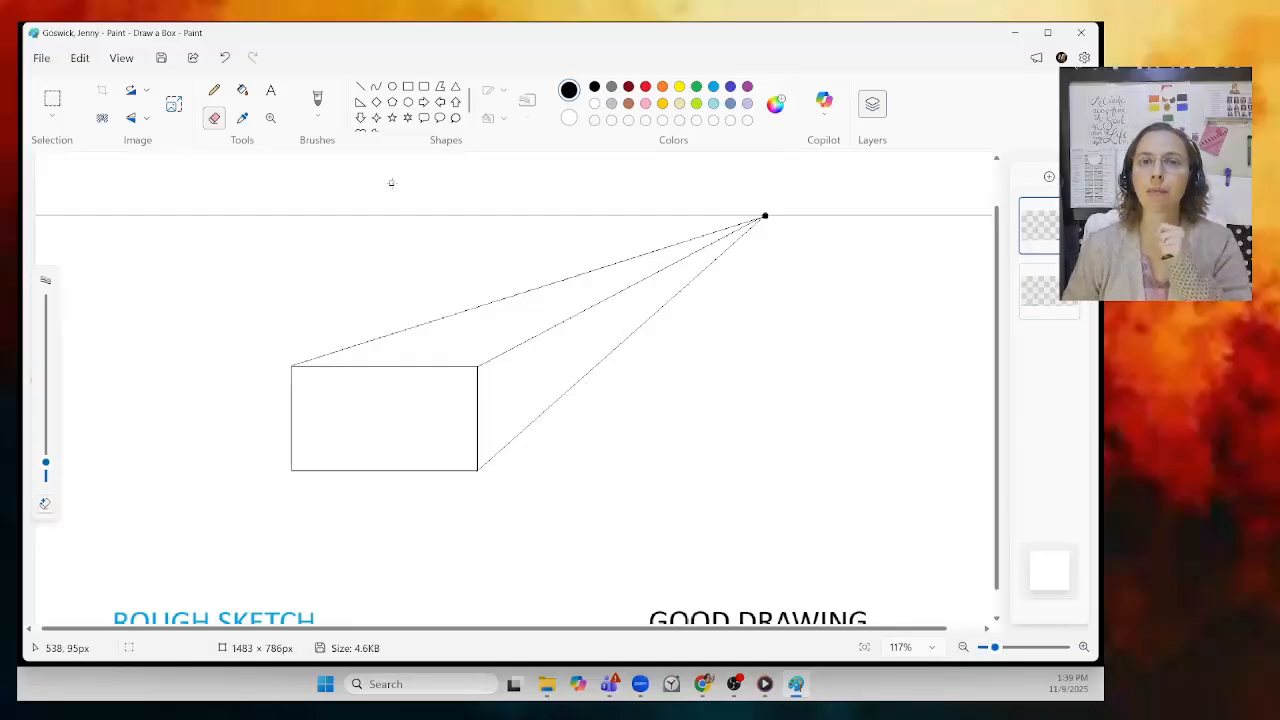
Step: Draw a vertical back edge between the right guidelines, undoing and redrawing it in a better spot
left_click(363, 90)
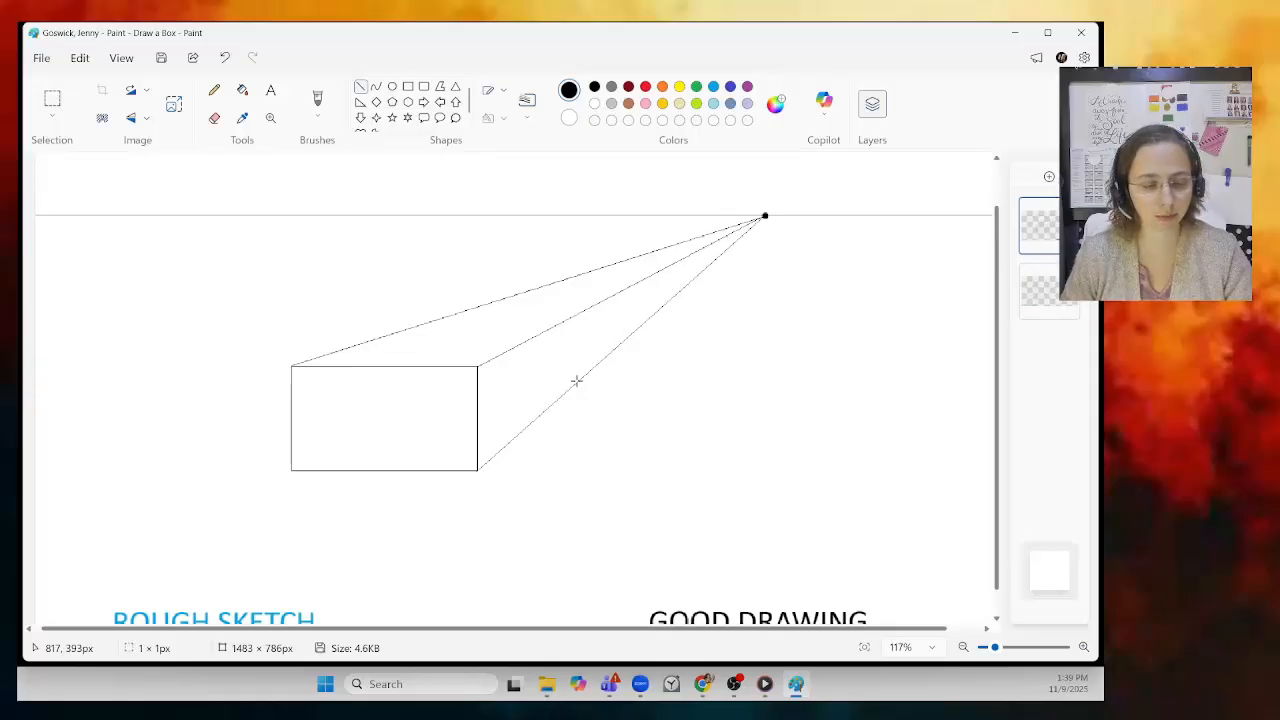
left_click_drag(576, 380, 574, 313)
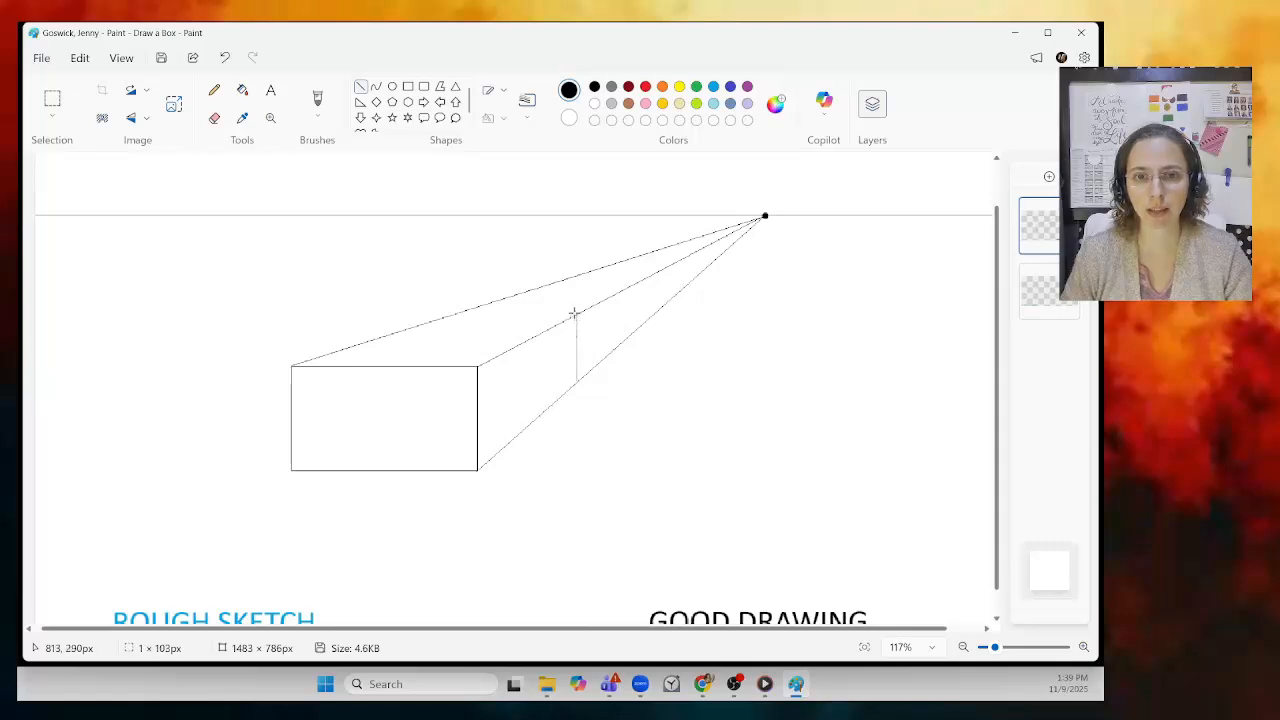
left_click_drag(574, 313, 574, 313)
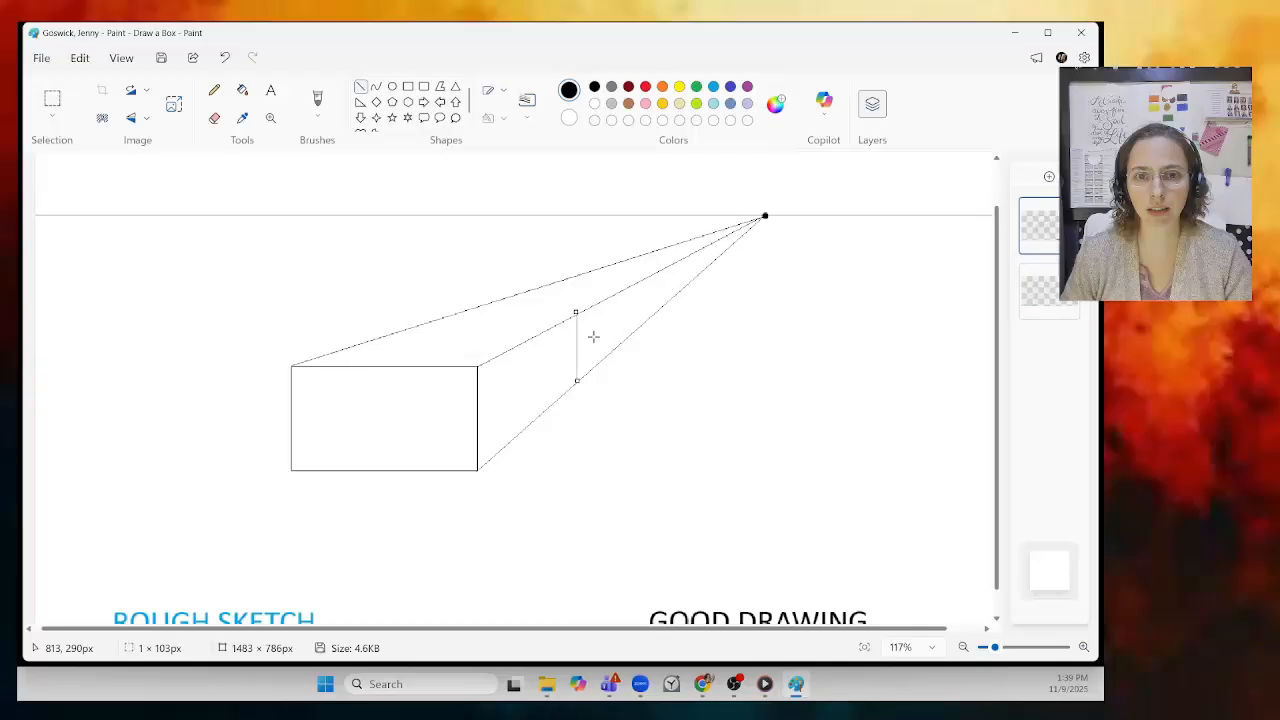
left_click(678, 354)
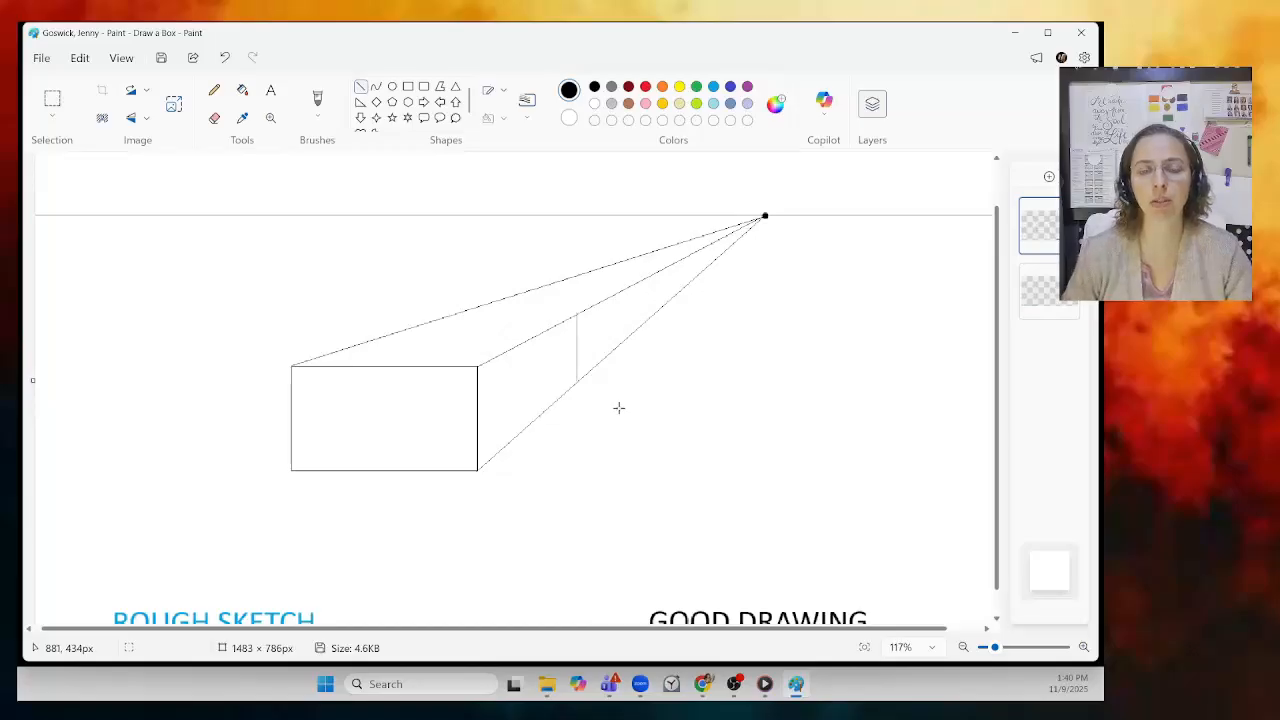
left_click_drag(995, 648, 1015, 648)
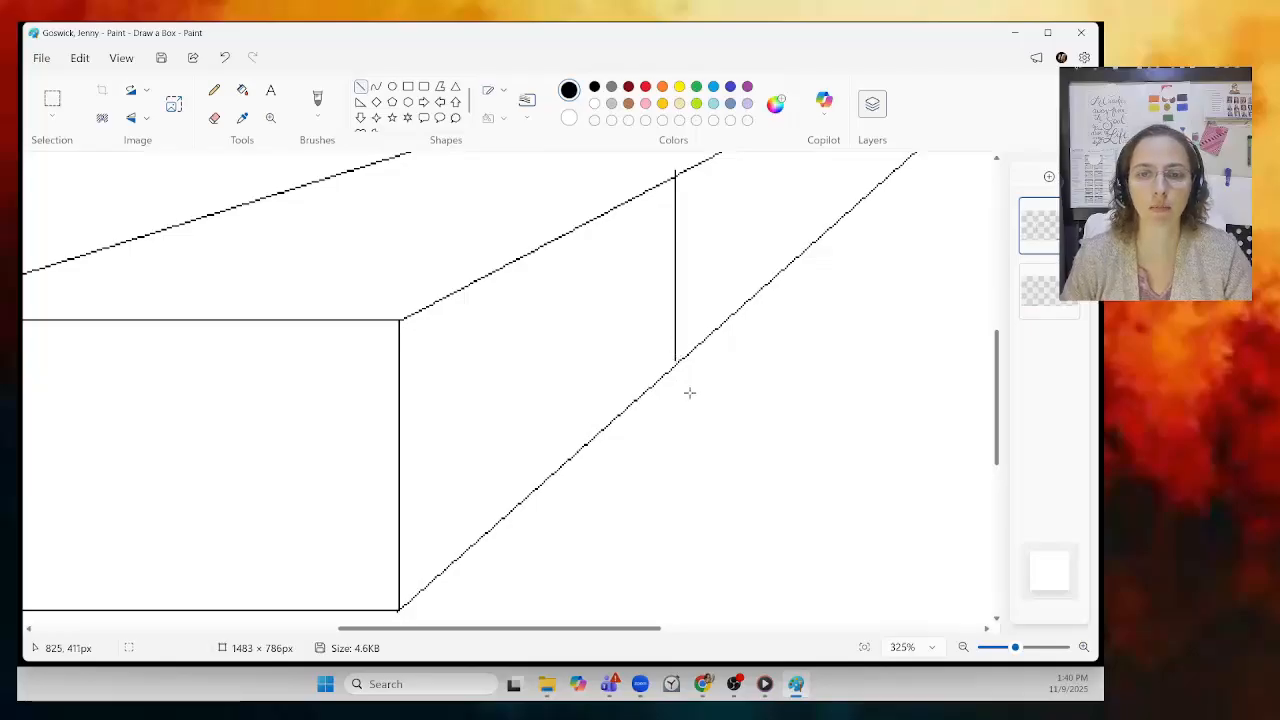
left_click(224, 57)
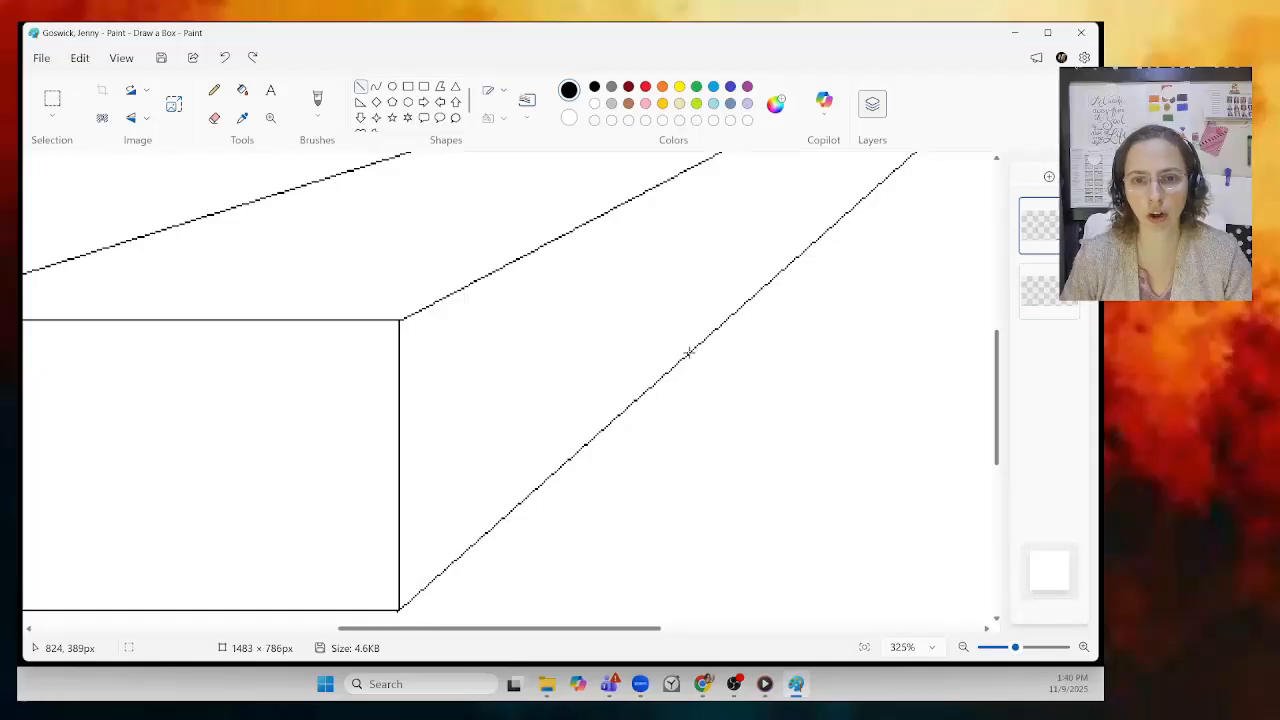
left_click_drag(688, 352, 705, 178)
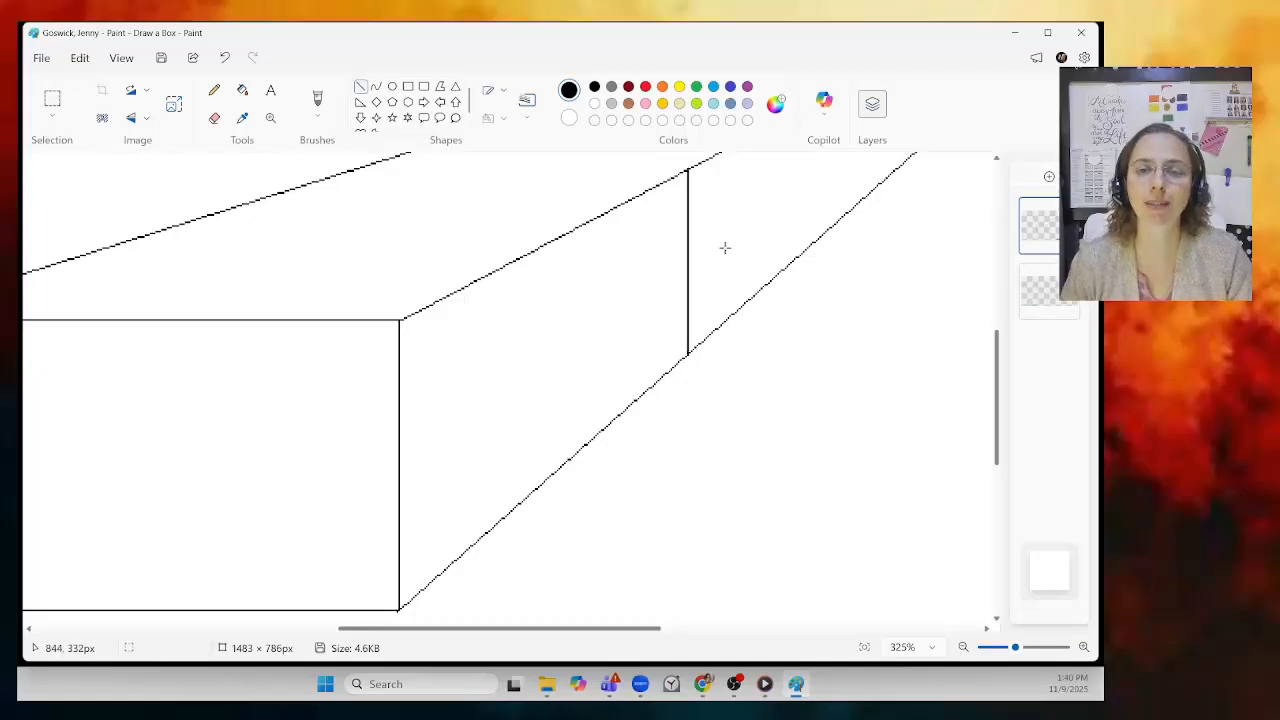
Step: Draw the top face's horizontal back edge from the vertical's top to the top-left guideline
left_click_drag(567, 630, 492, 631)
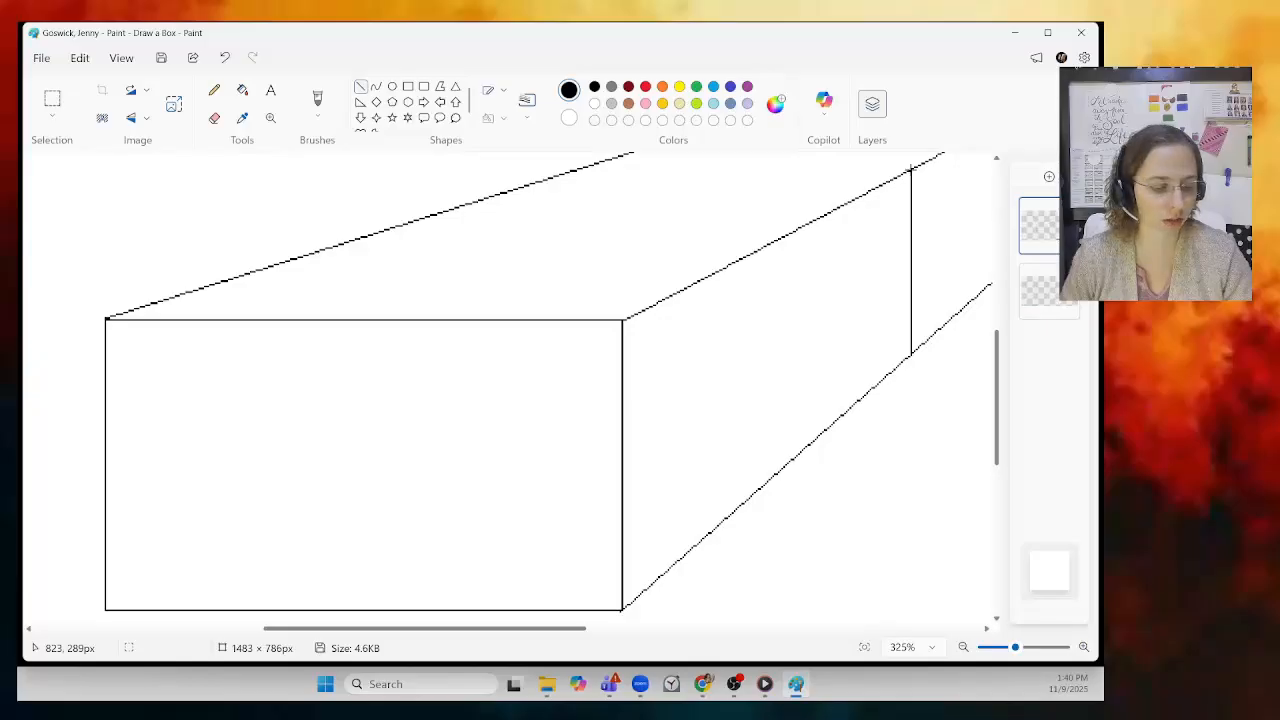
left_click_drag(910, 170, 556, 197)
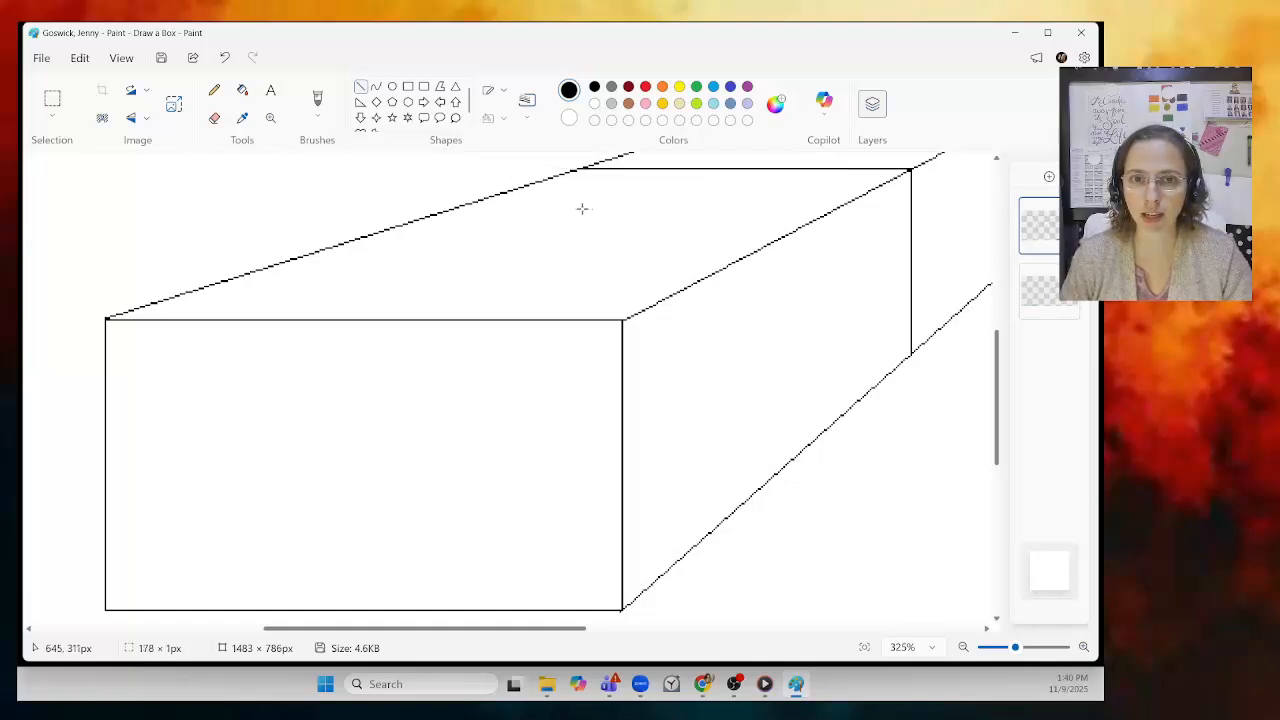
mouse_move(582, 208)
left_mouse_down()
mouse_move(617, 208)
mouse_move(584, 212)
left_mouse_up()
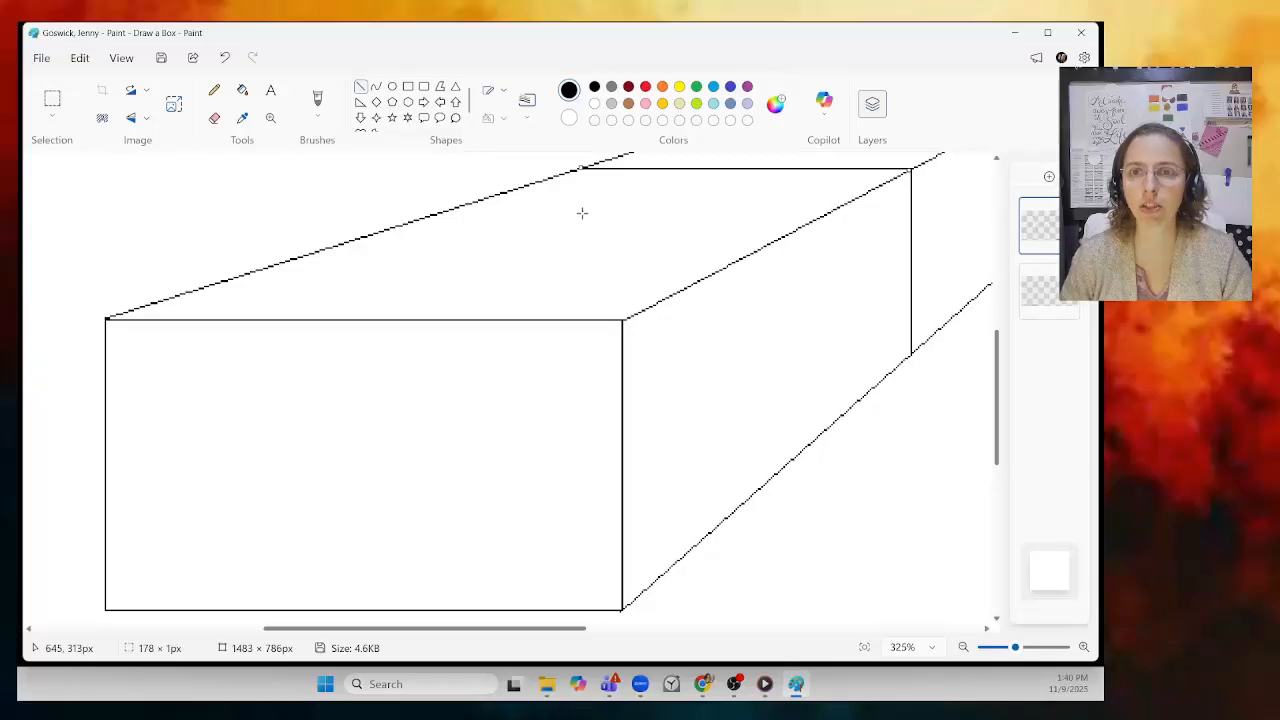
scroll(814, 212, "up", 1)
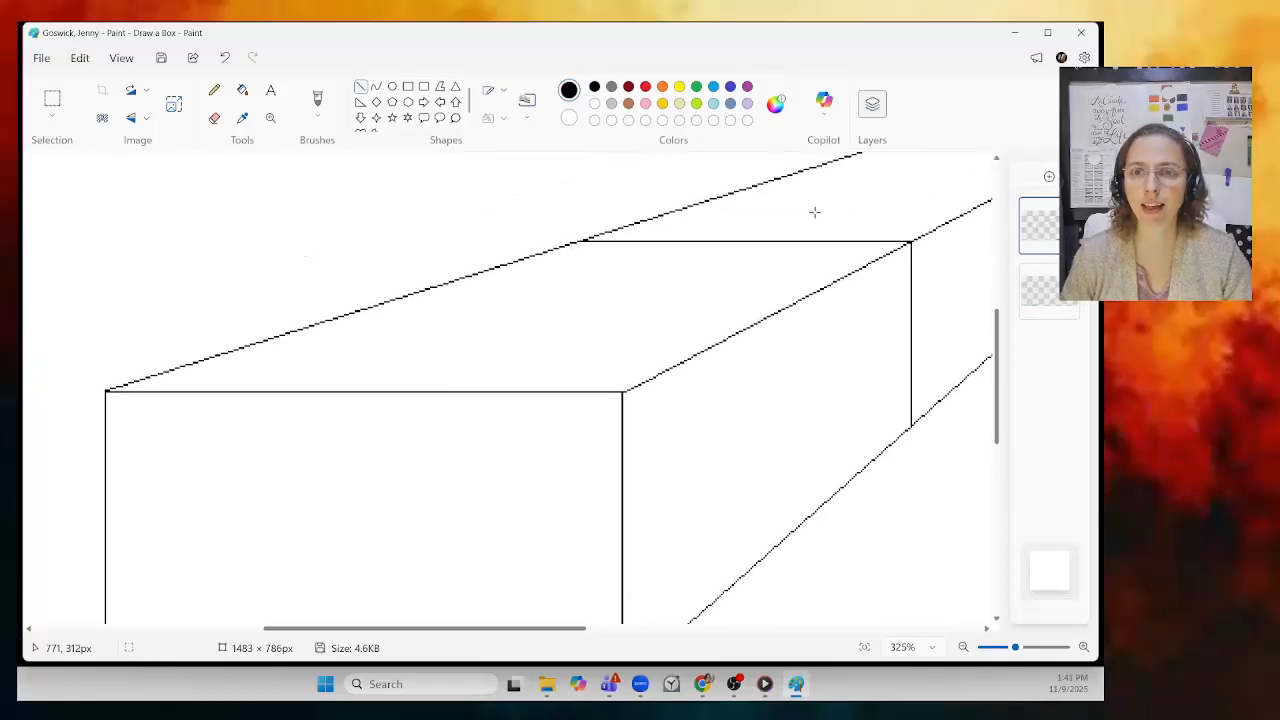
left_click_drag(1017, 648, 995, 648)
left_click(1084, 647)
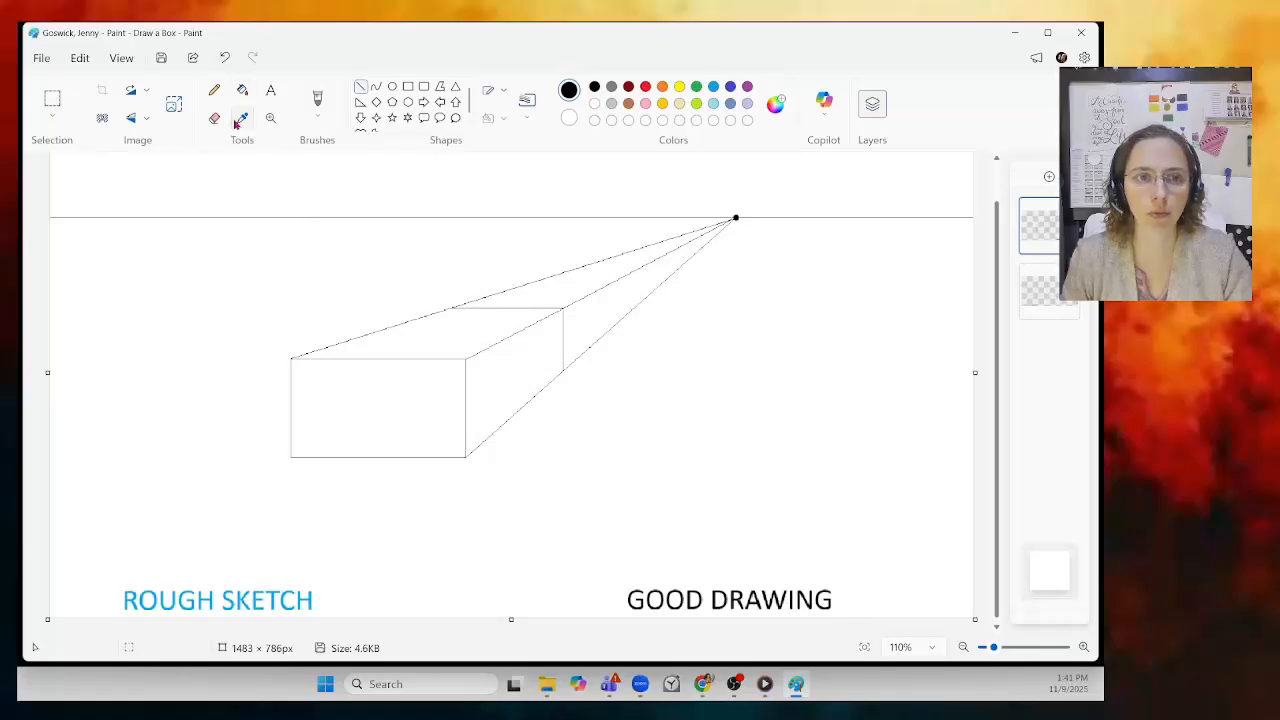
Step: Erase the guideline overshoot beside the top back edge and past the back top-right corner
left_click_drag(995, 649, 1048, 646)
scroll(981, 516, "up", 2)
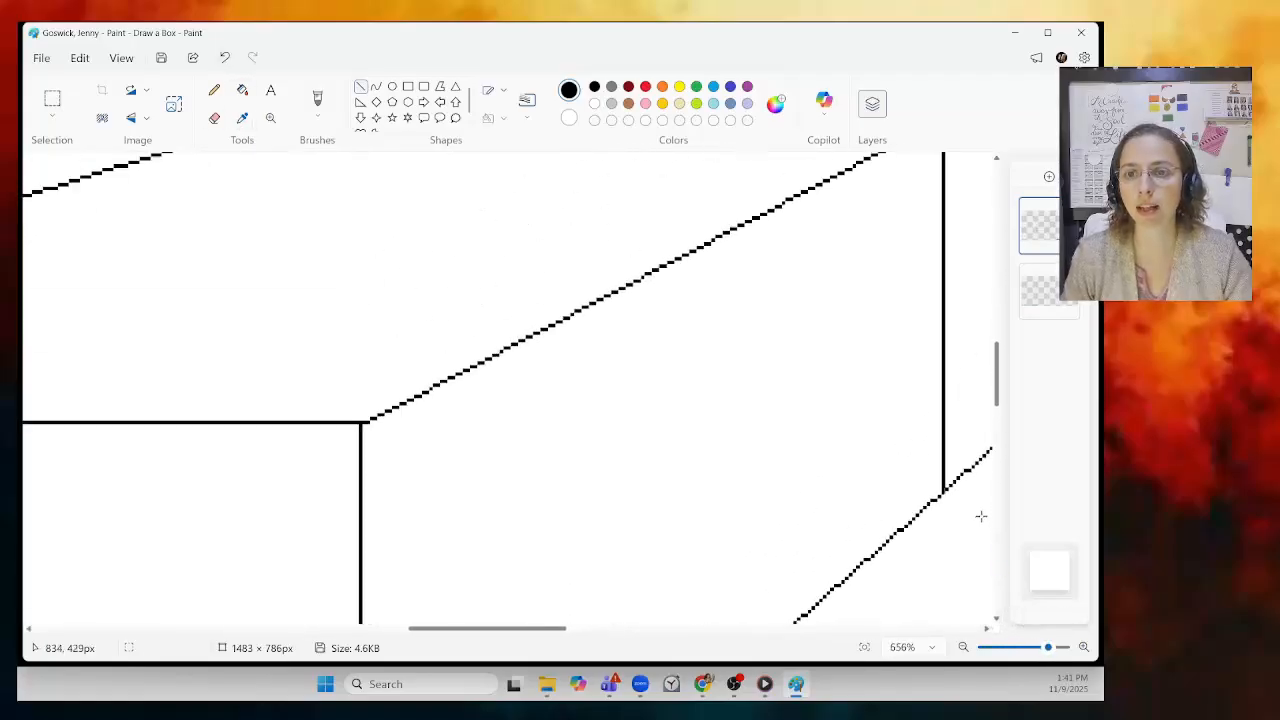
scroll(981, 516, "up", 2)
left_click(214, 118)
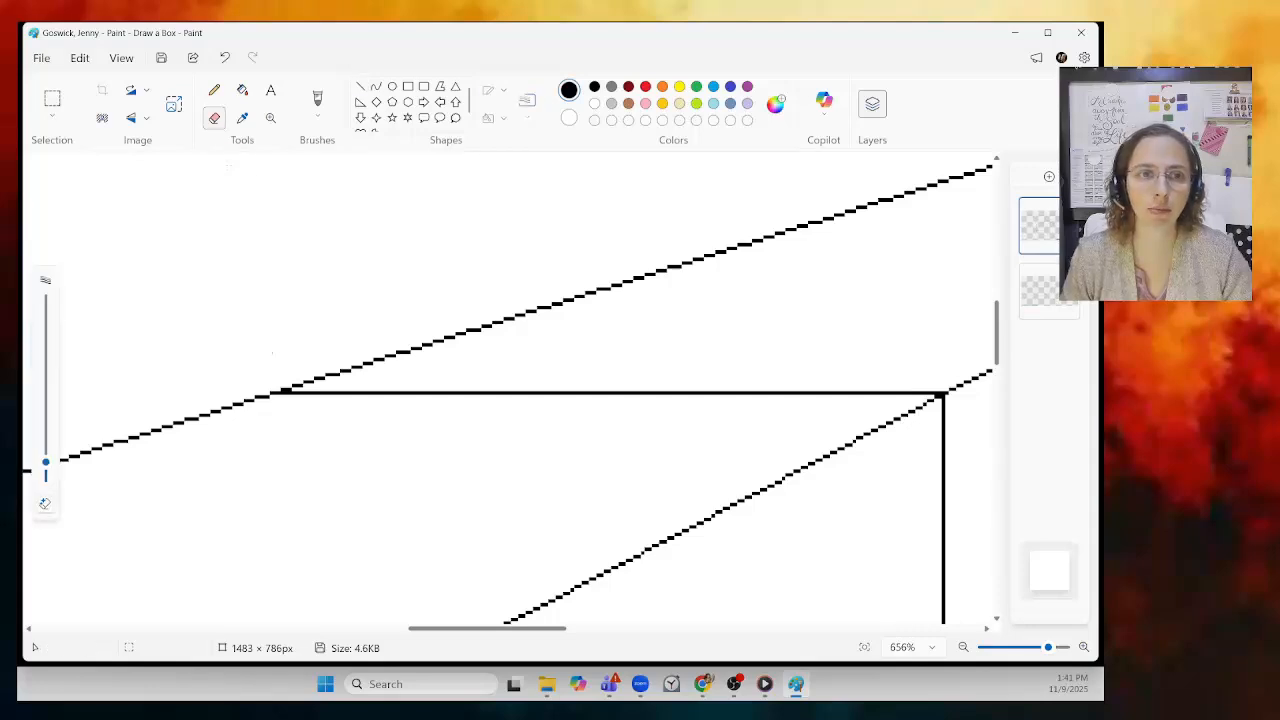
left_click_drag(291, 376, 421, 342)
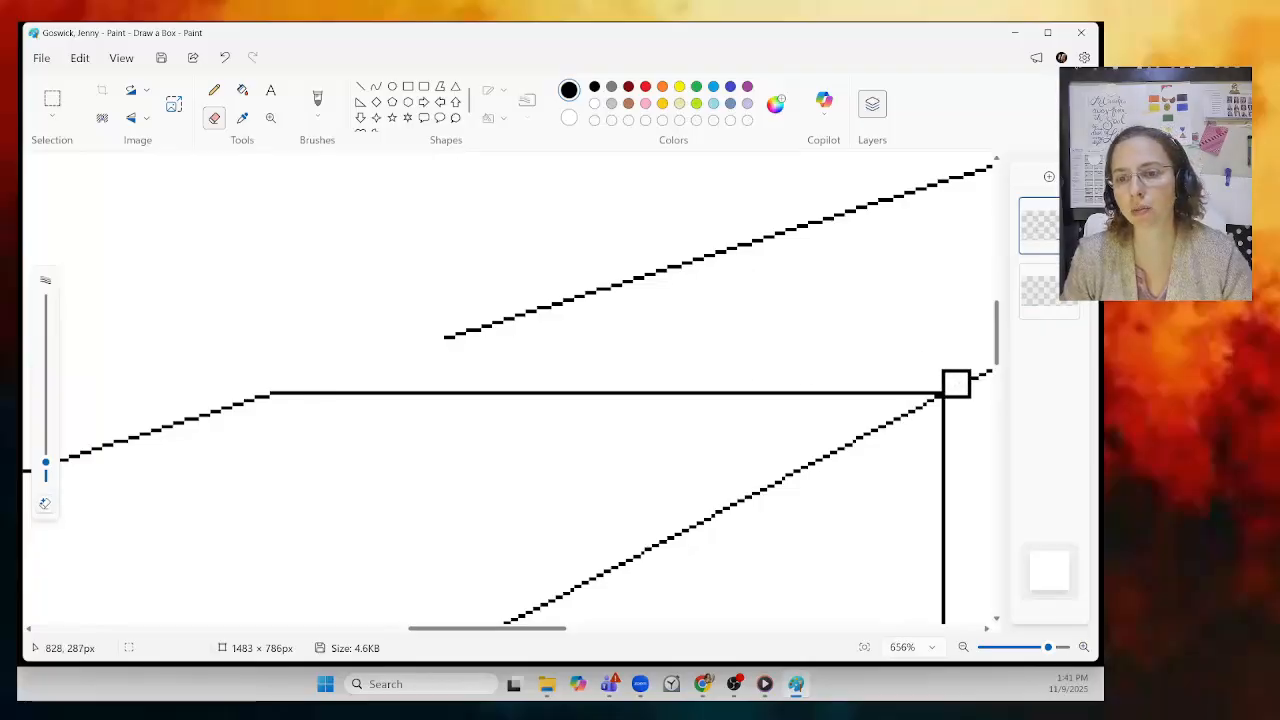
left_click_drag(966, 374, 948, 371)
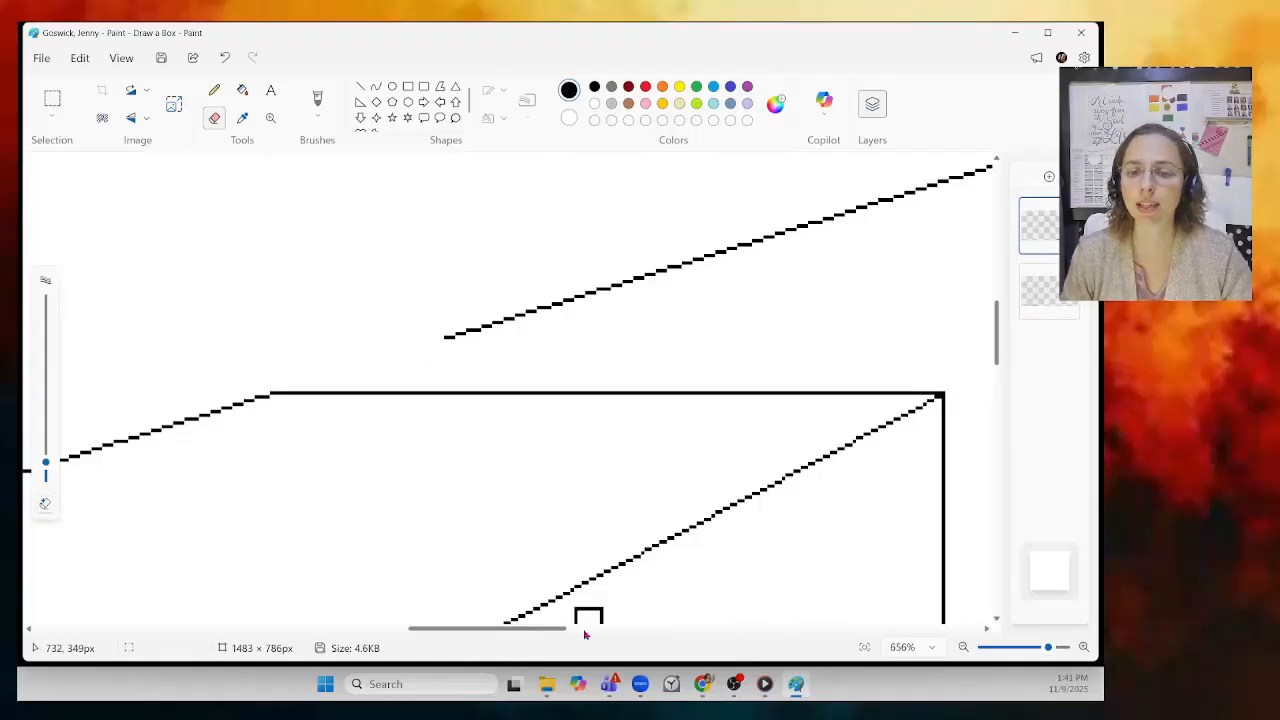
mouse_move(550, 635)
left_mouse_down()
mouse_move(594, 609)
mouse_move(603, 494)
left_mouse_up()
mouse_move(100, 337)
left_mouse_down()
mouse_move(352, 271)
mouse_move(690, 152)
left_mouse_up()
mouse_move(640, 366)
left_mouse_down()
mouse_move(693, 324)
mouse_move(923, 227)
mouse_move(965, 194)
left_mouse_up()
Step: Erase the remaining right diagonal and other guideline stretches beyond the box's back edges
scroll(751, 366, "down", 3)
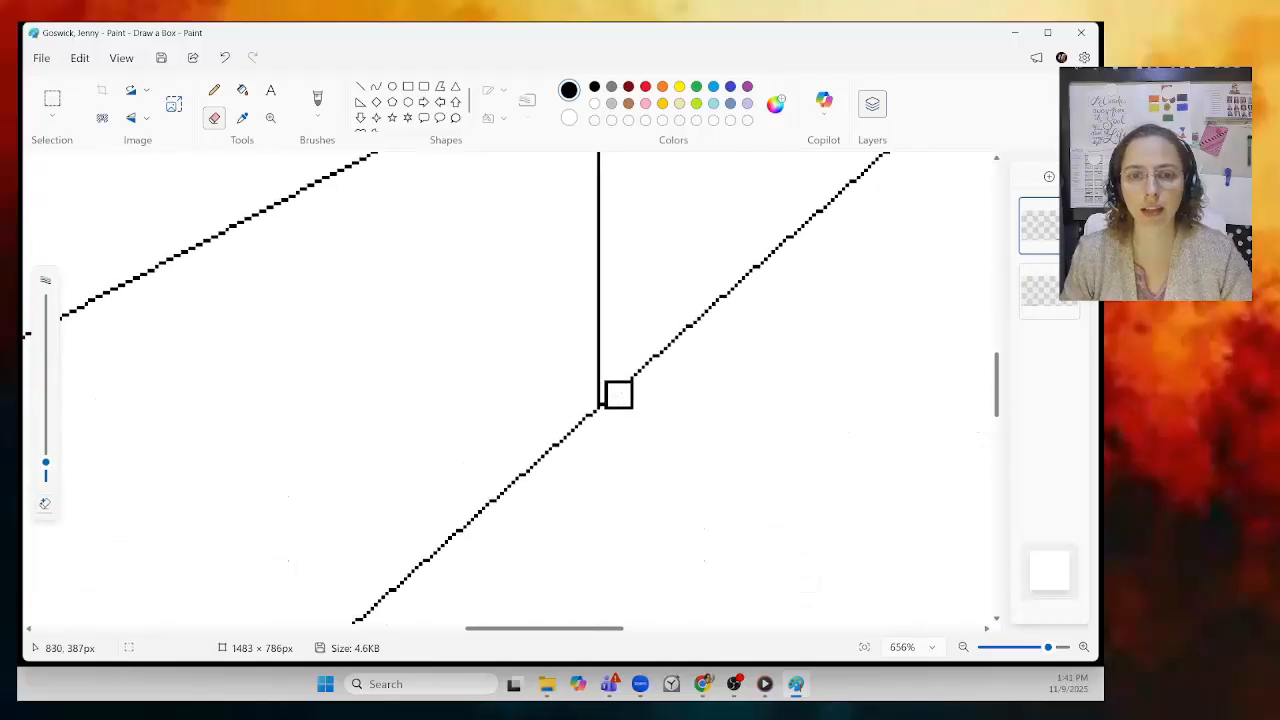
mouse_move(614, 398)
left_mouse_down()
mouse_move(649, 357)
mouse_move(783, 274)
left_mouse_up()
left_click_drag(571, 631, 636, 582)
scroll(557, 503, "up", 5)
mouse_move(446, 511)
left_mouse_down()
mouse_move(664, 337)
mouse_move(768, 226)
mouse_move(814, 229)
left_mouse_up()
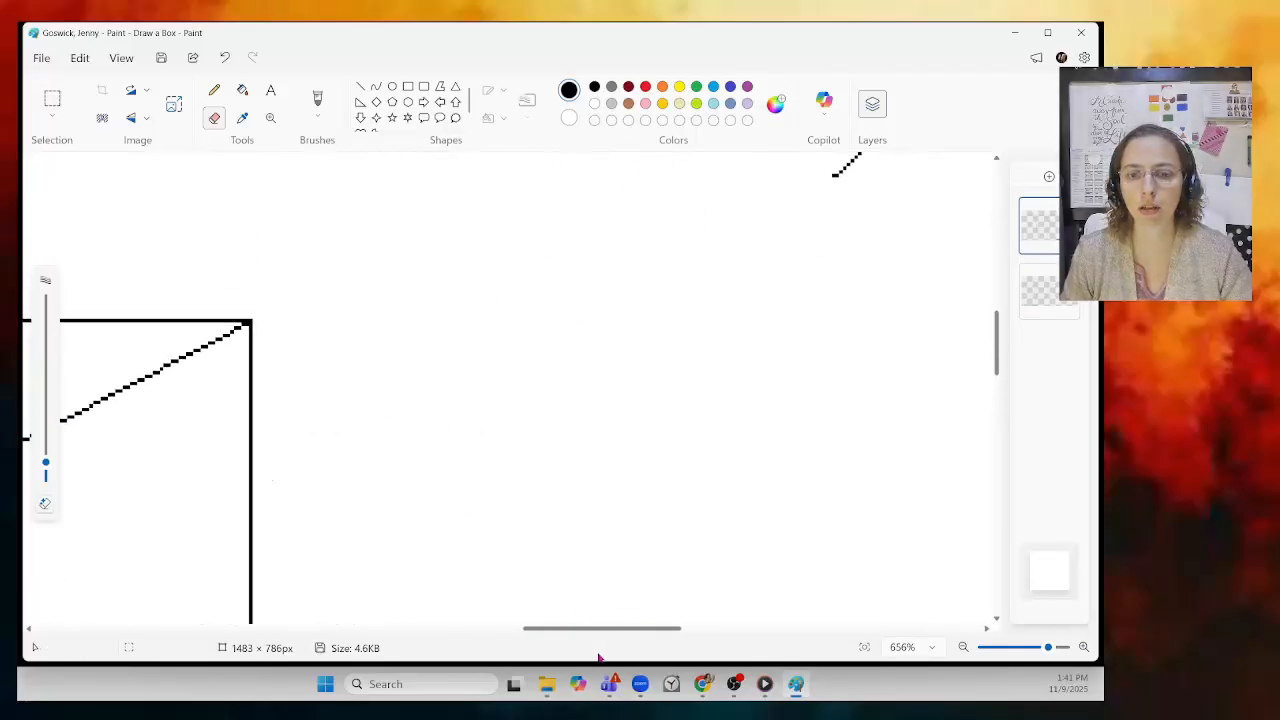
left_click_drag(594, 630, 656, 626)
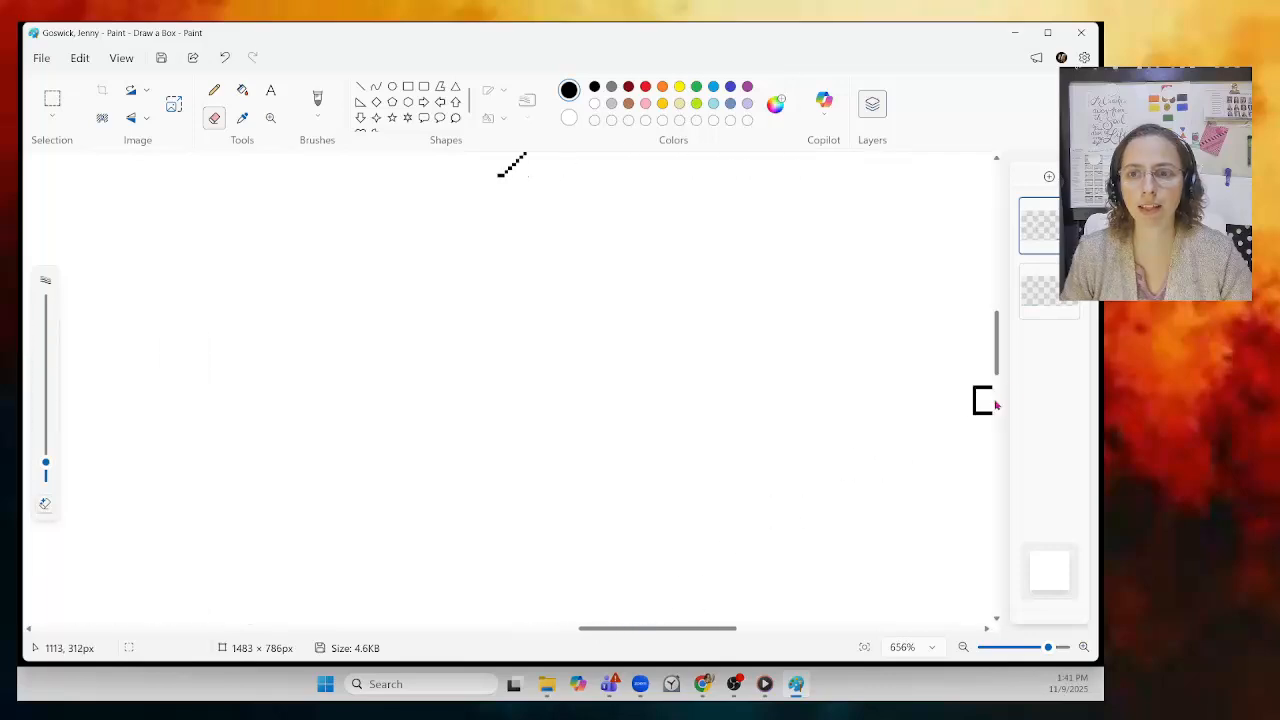
left_click_drag(998, 372, 995, 327)
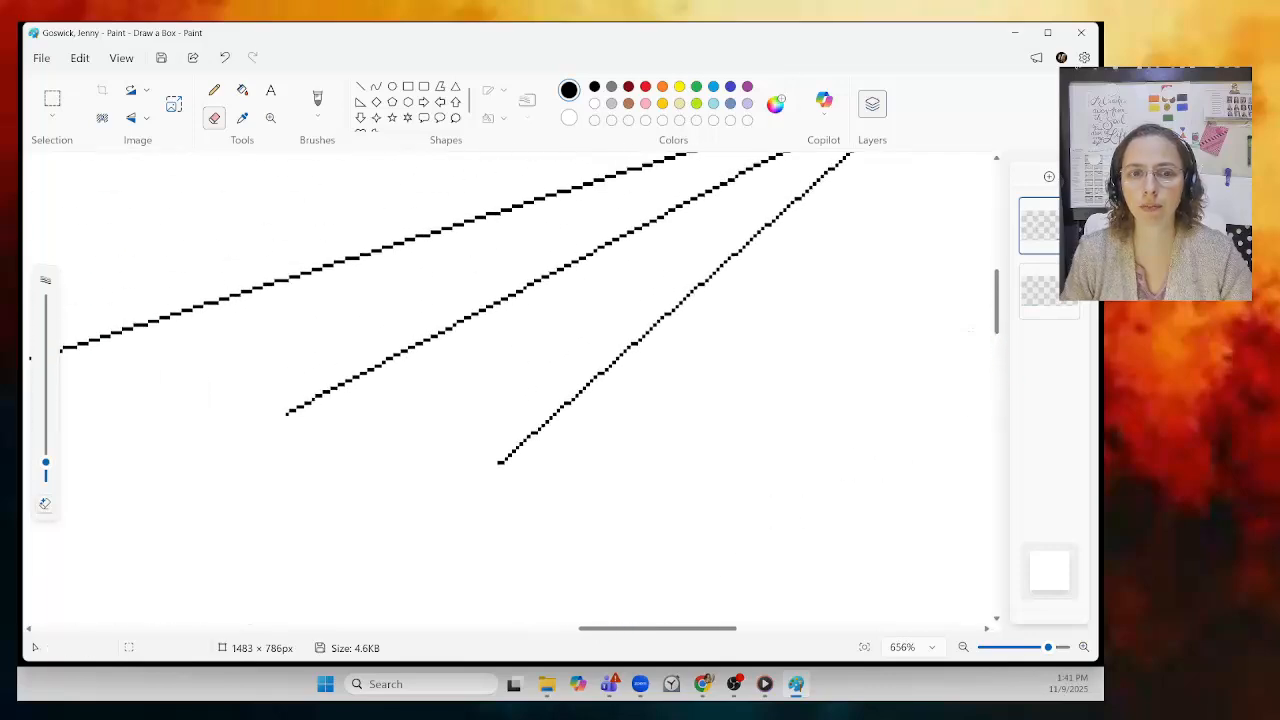
mouse_move(170, 322)
left_mouse_down()
mouse_move(88, 342)
mouse_move(627, 174)
mouse_move(672, 201)
mouse_move(468, 287)
mouse_move(277, 420)
mouse_move(501, 301)
mouse_move(708, 215)
mouse_move(715, 197)
mouse_move(649, 197)
mouse_move(660, 174)
mouse_move(846, 182)
mouse_move(797, 208)
mouse_move(675, 333)
mouse_move(501, 472)
mouse_move(571, 375)
mouse_move(697, 289)
left_mouse_up()
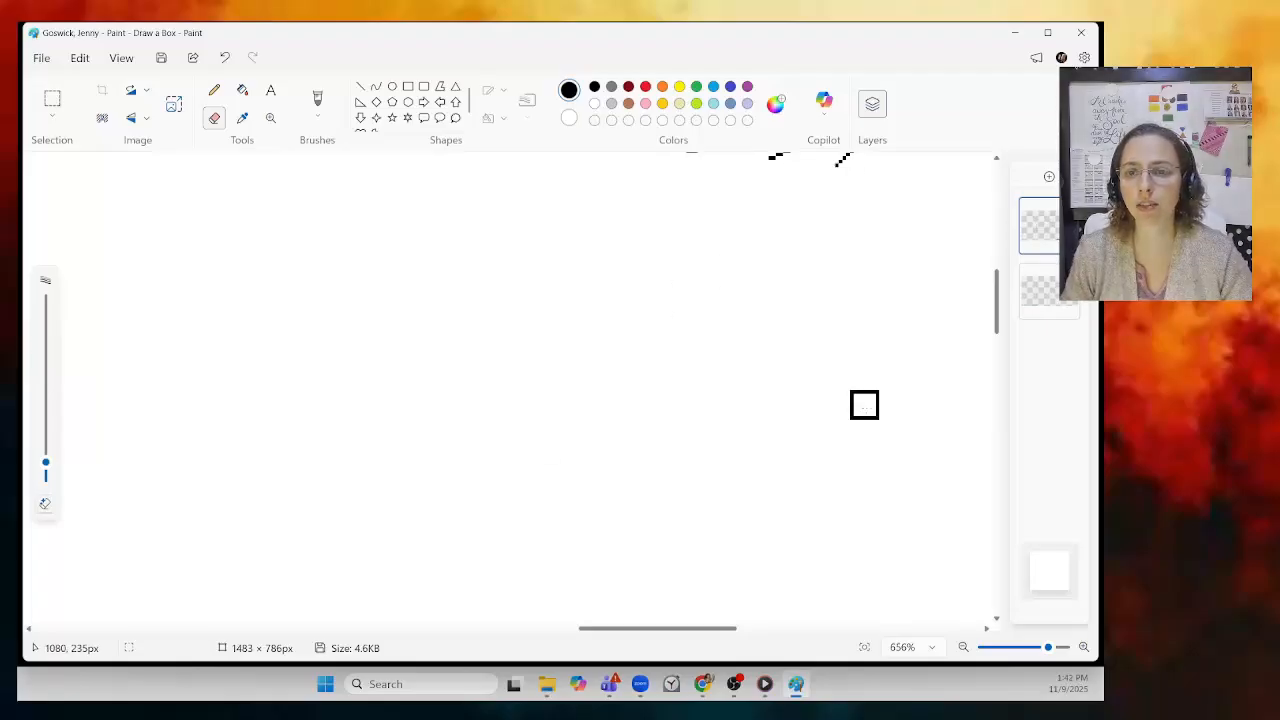
Step: Erase the last converging line fragments near the vanishing point and zoom out to the full drawing
scroll(863, 403, "up", 2)
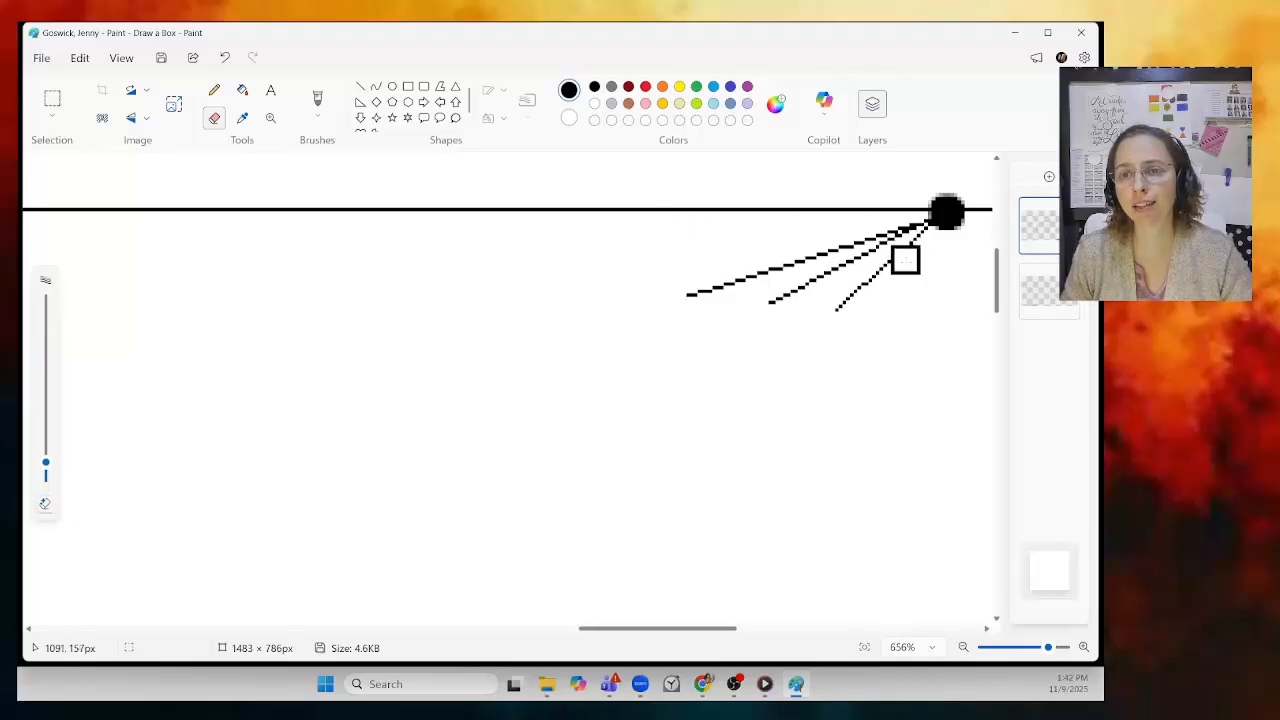
mouse_move(912, 234)
left_mouse_down()
mouse_move(683, 294)
mouse_move(817, 266)
mouse_move(805, 282)
mouse_move(894, 251)
mouse_move(857, 323)
mouse_move(840, 309)
left_mouse_up()
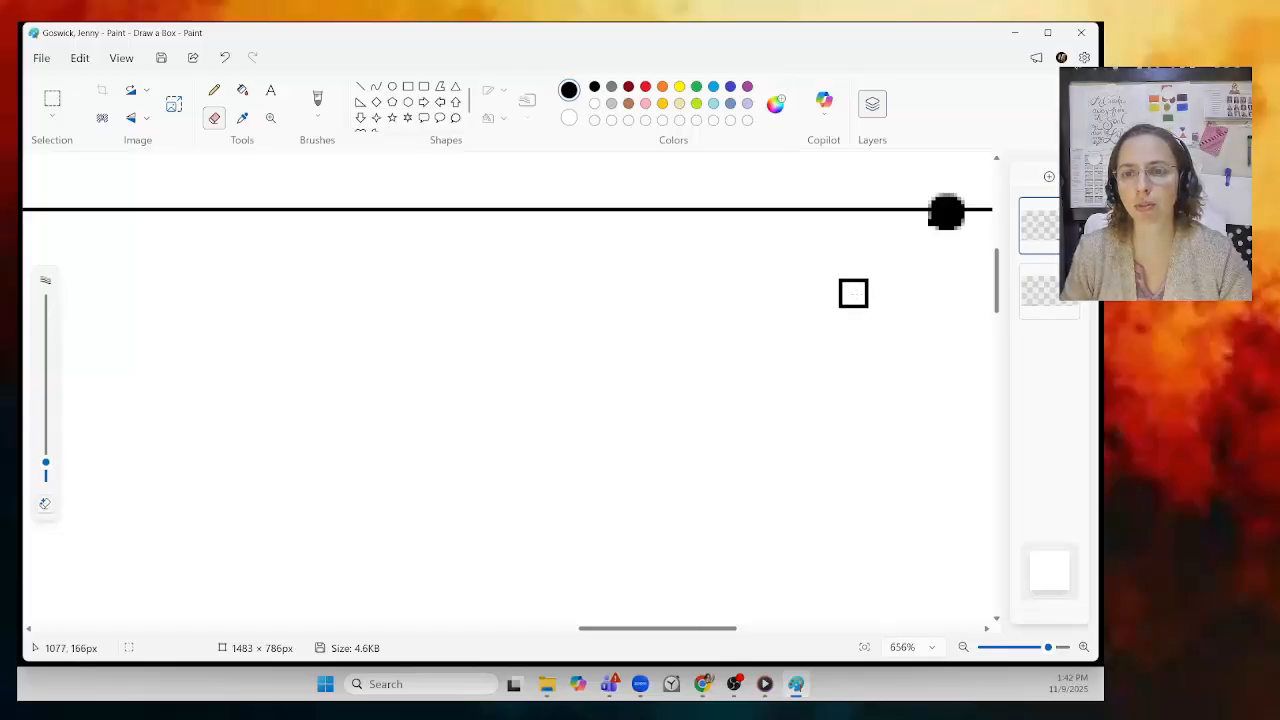
left_click(963, 648)
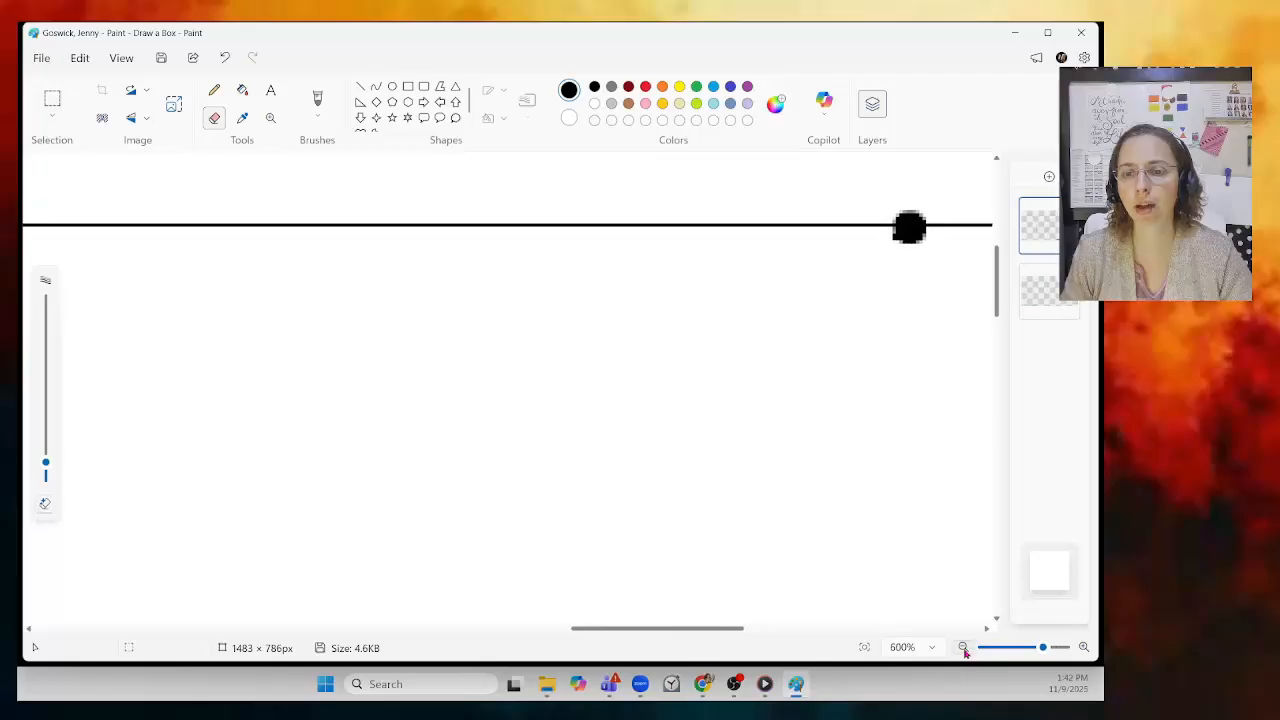
left_click_drag(1041, 651, 993, 648)
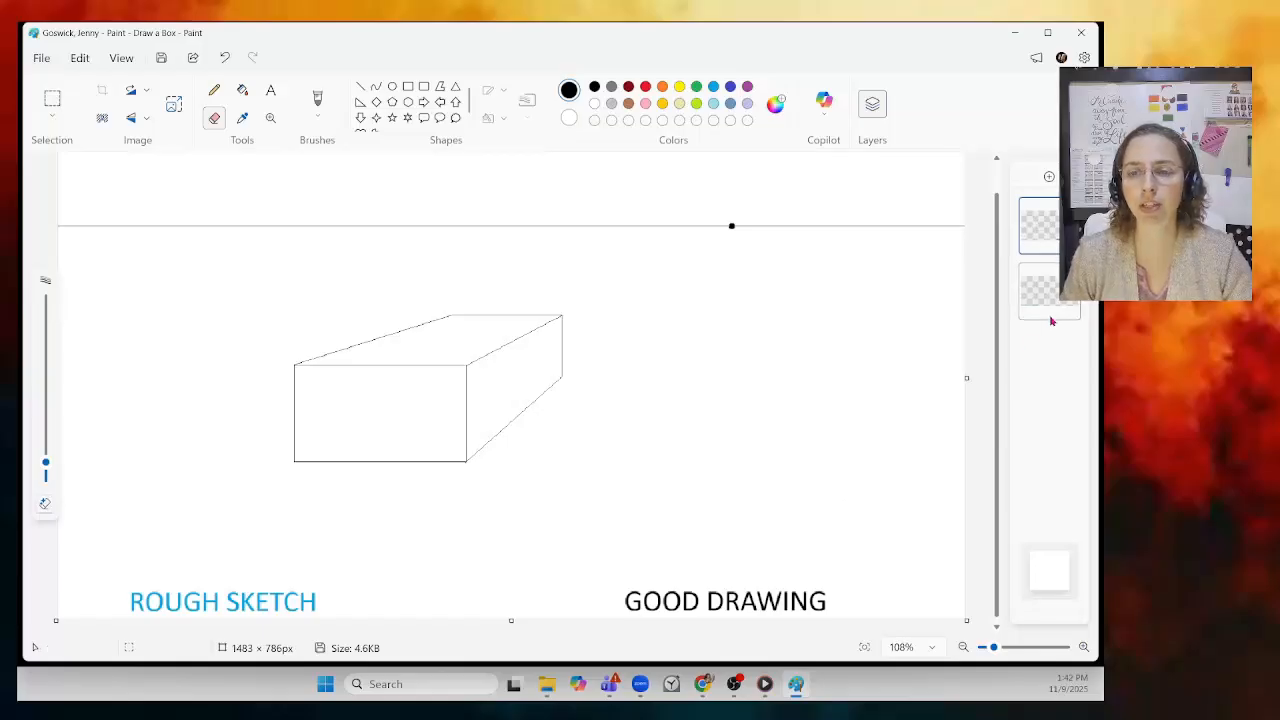
Step: Draw a small square right of the box on the top layer, then hide the ROUGH SKETCH layer
left_click(1040, 226)
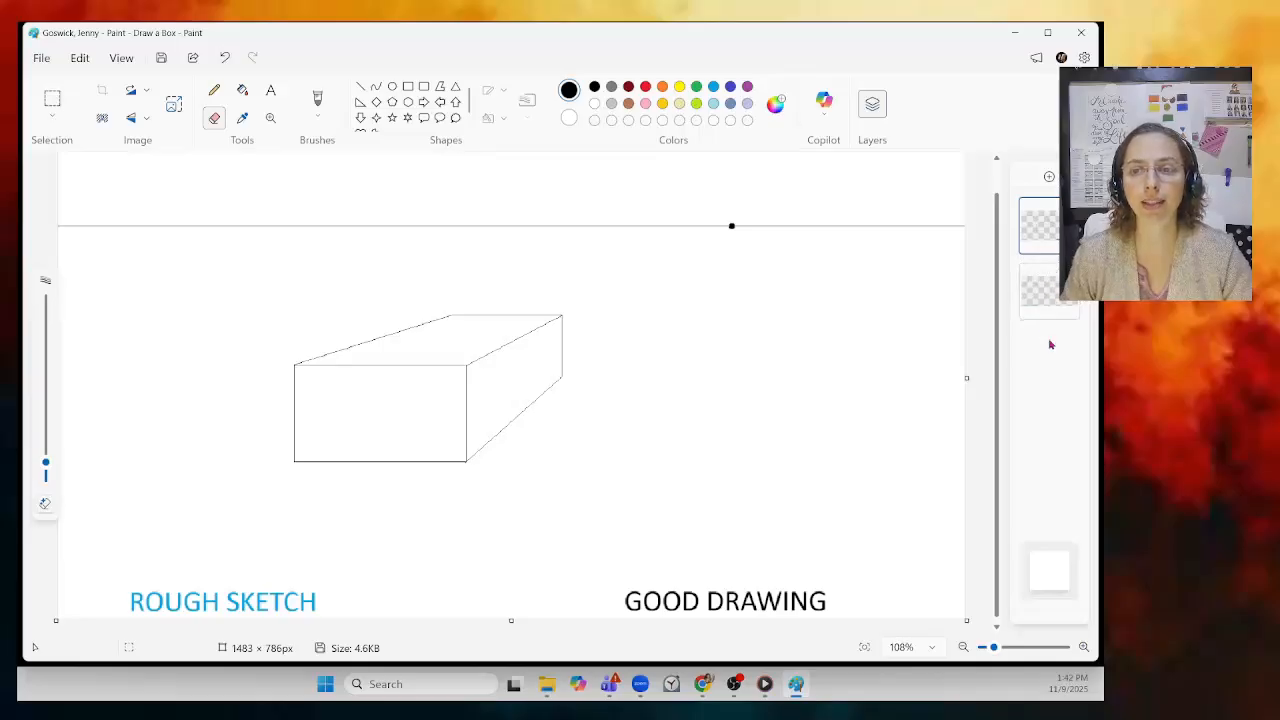
left_click(407, 89)
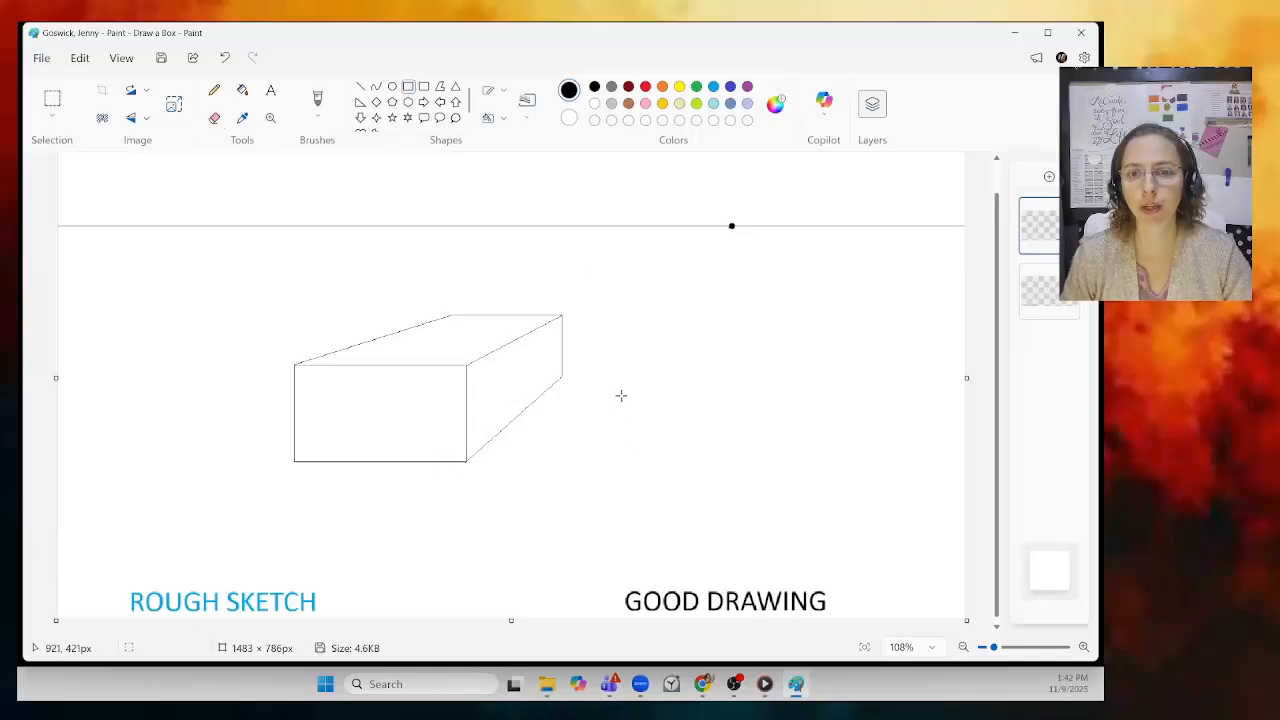
left_click_drag(615, 344, 630, 417)
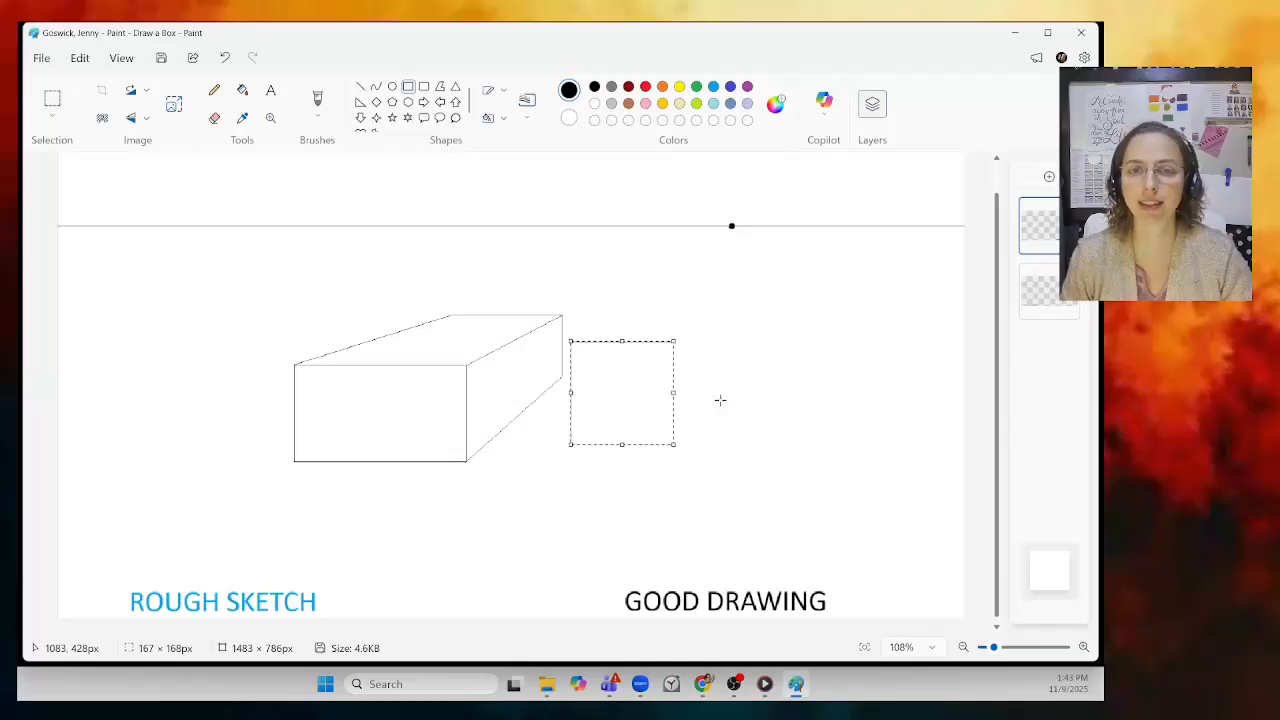
left_click(755, 450)
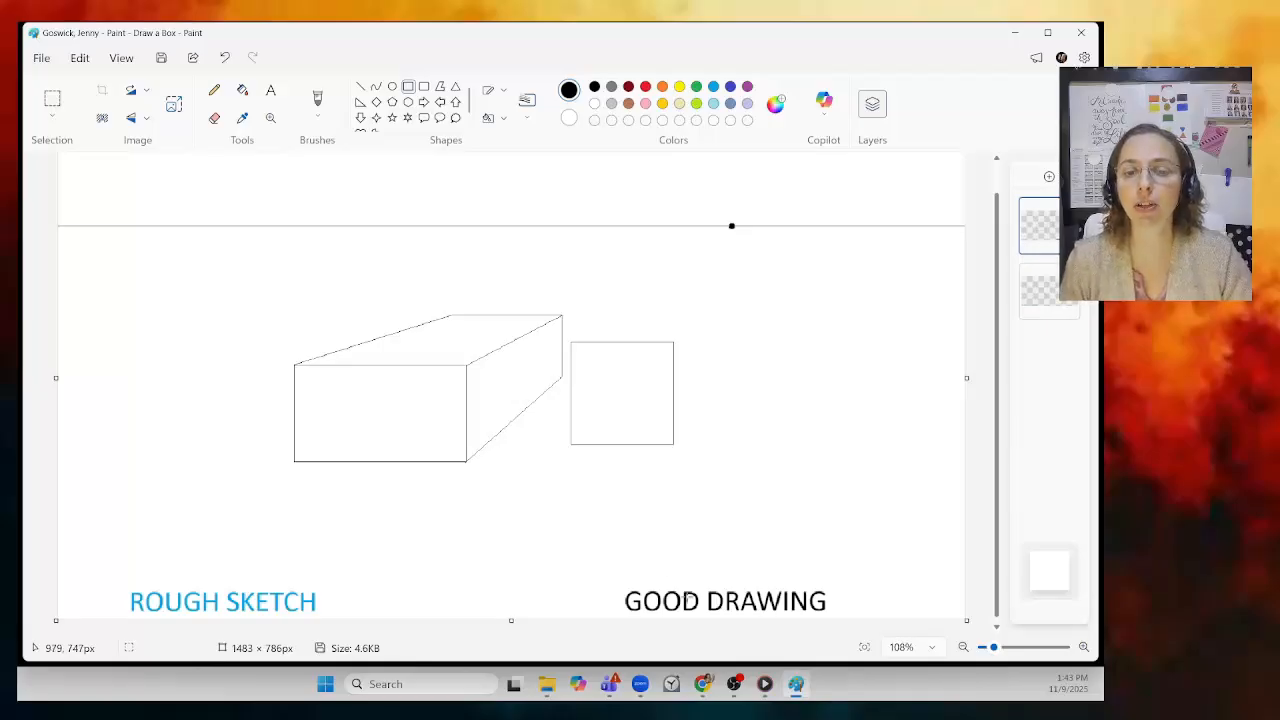
left_click(1057, 290)
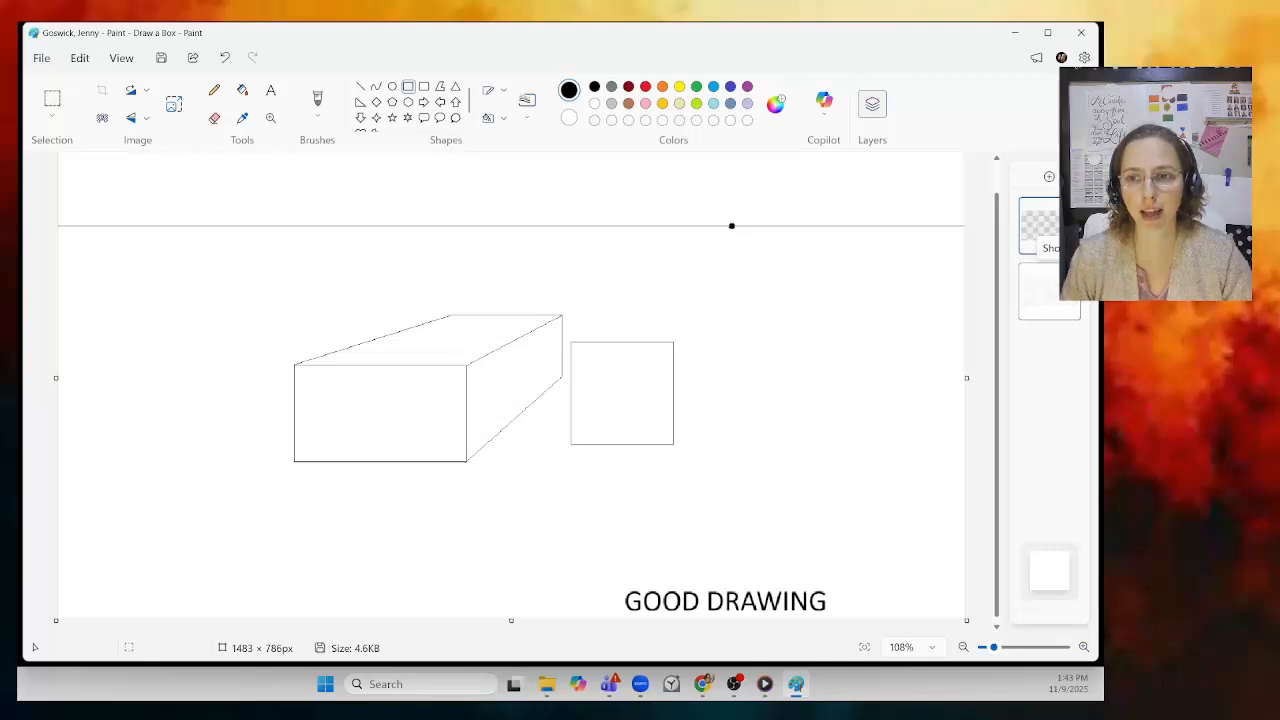
Step: Make the ROUGH SKETCH layer and the top layer both visible, then pick light blue as the drawing colour
left_click(1057, 290)
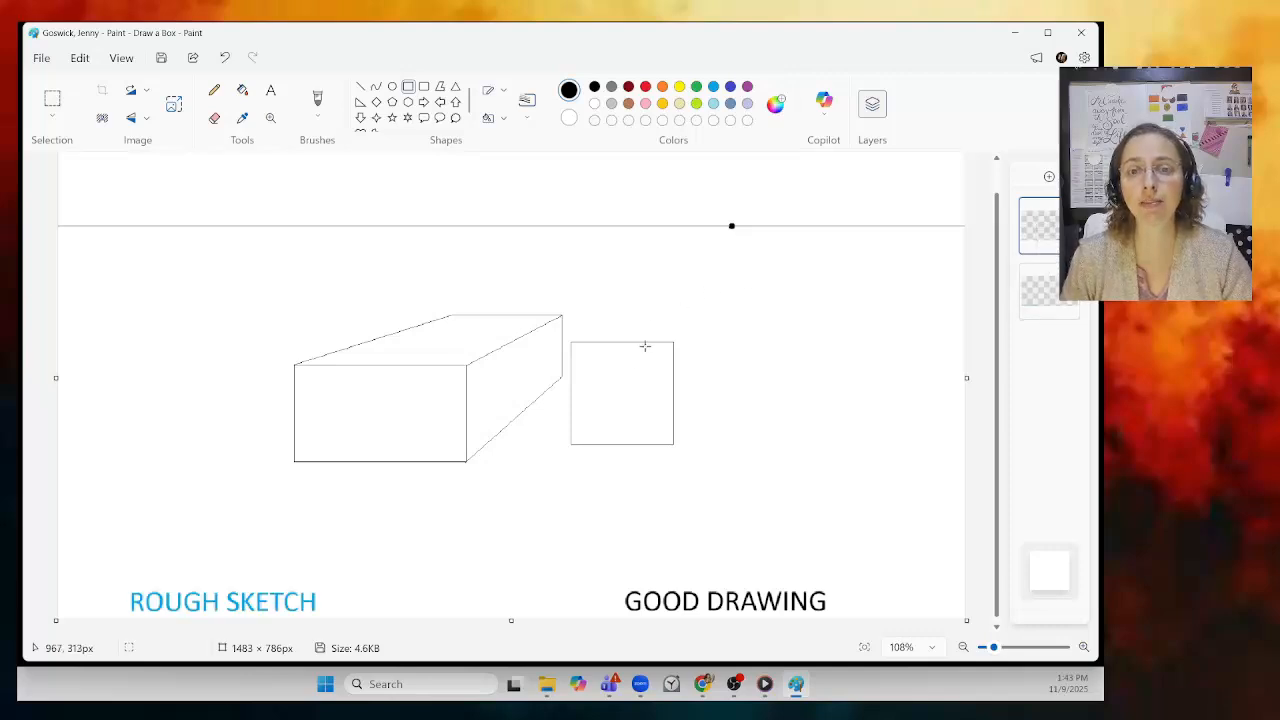
left_click(1057, 228)
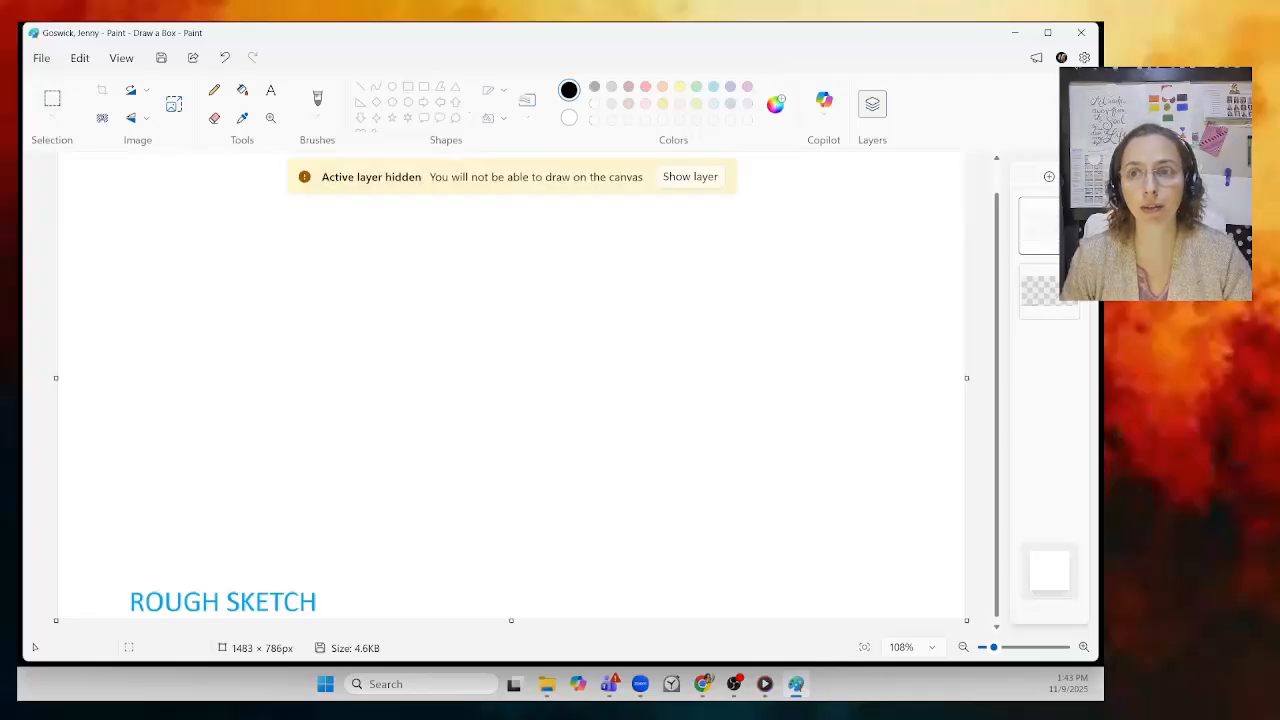
left_click(1057, 228)
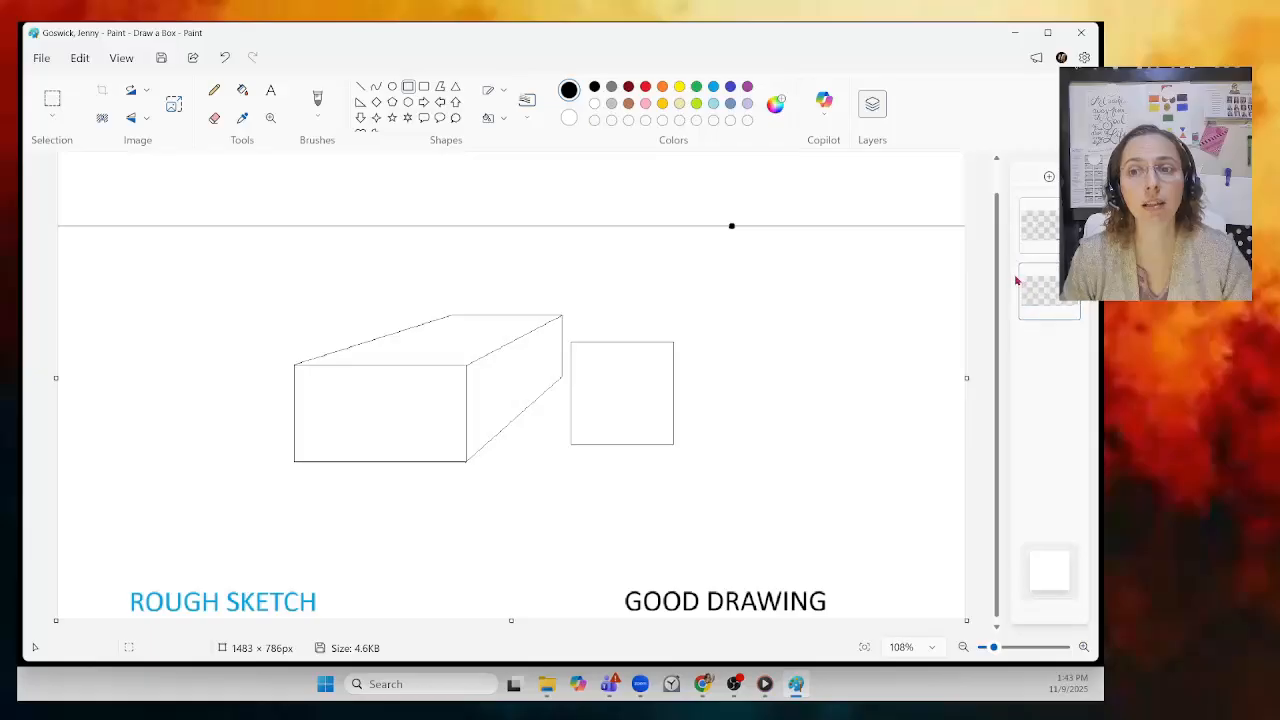
left_click(713, 87)
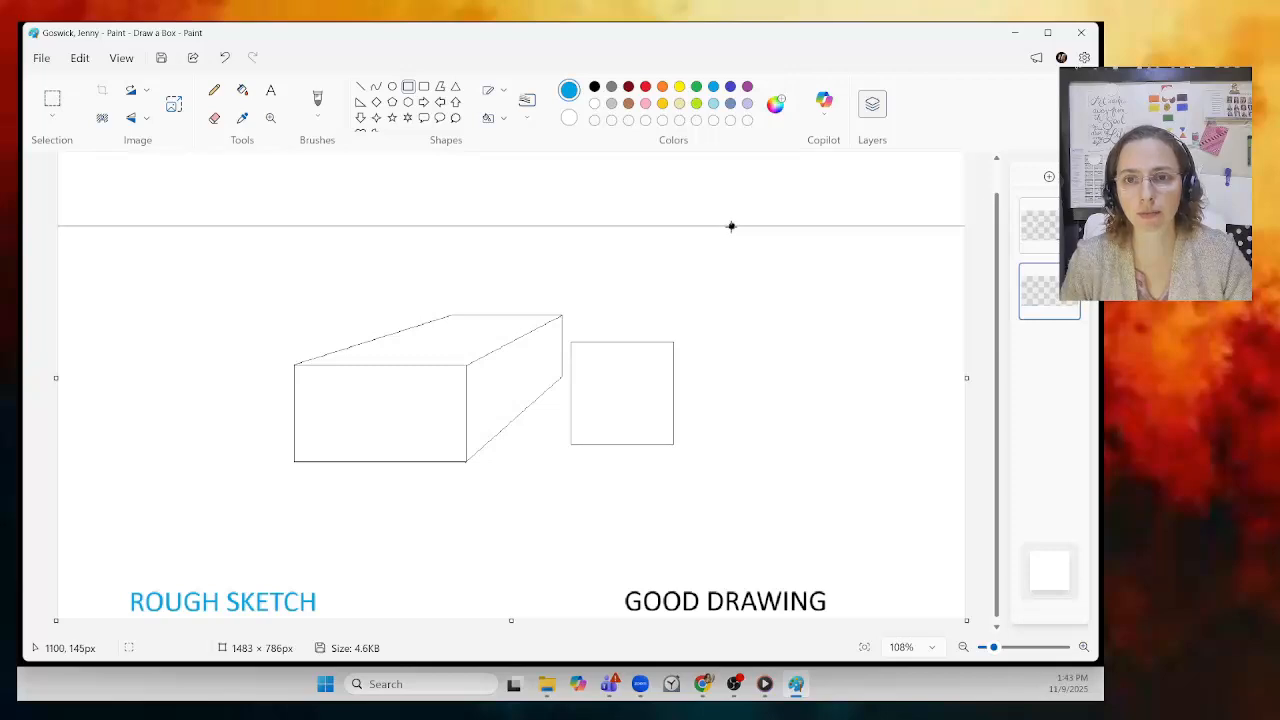
Step: Replace the stray rectangle with light blue guides from the vanishing point to the square's top-right, top-left and bottom-right corners
left_click_drag(731, 226, 686, 335)
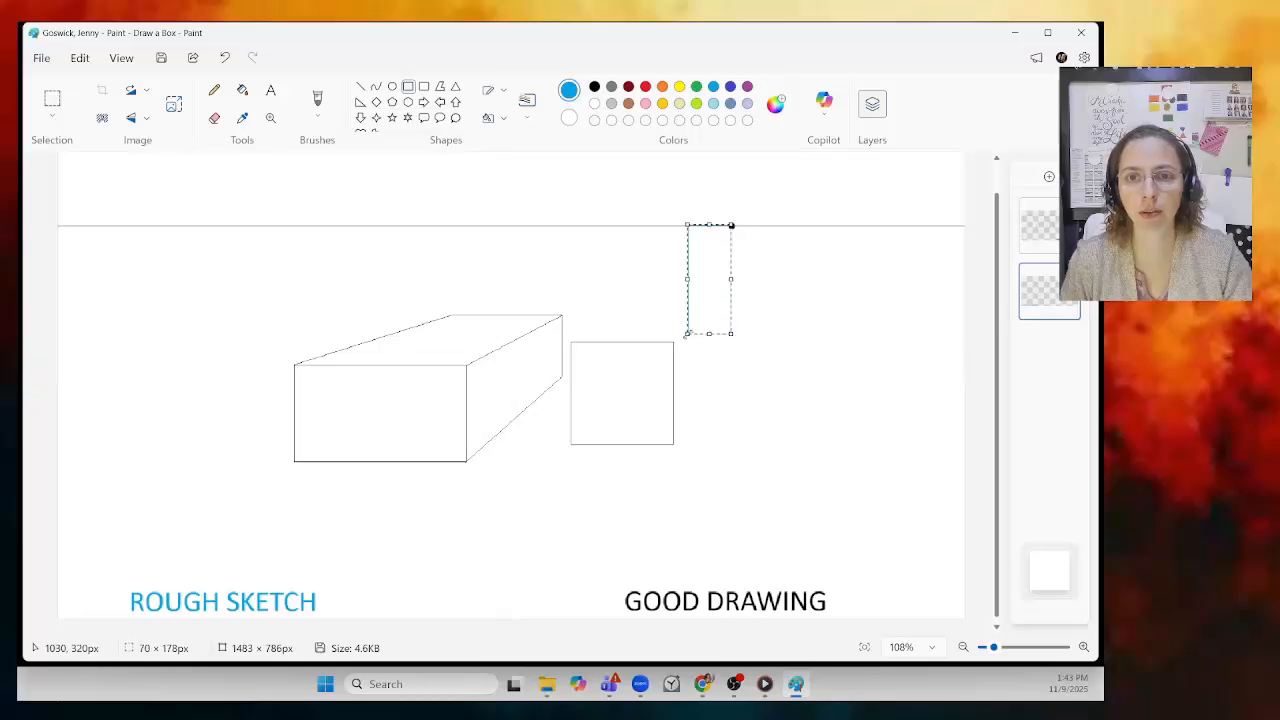
left_click(224, 57)
left_click(360, 86)
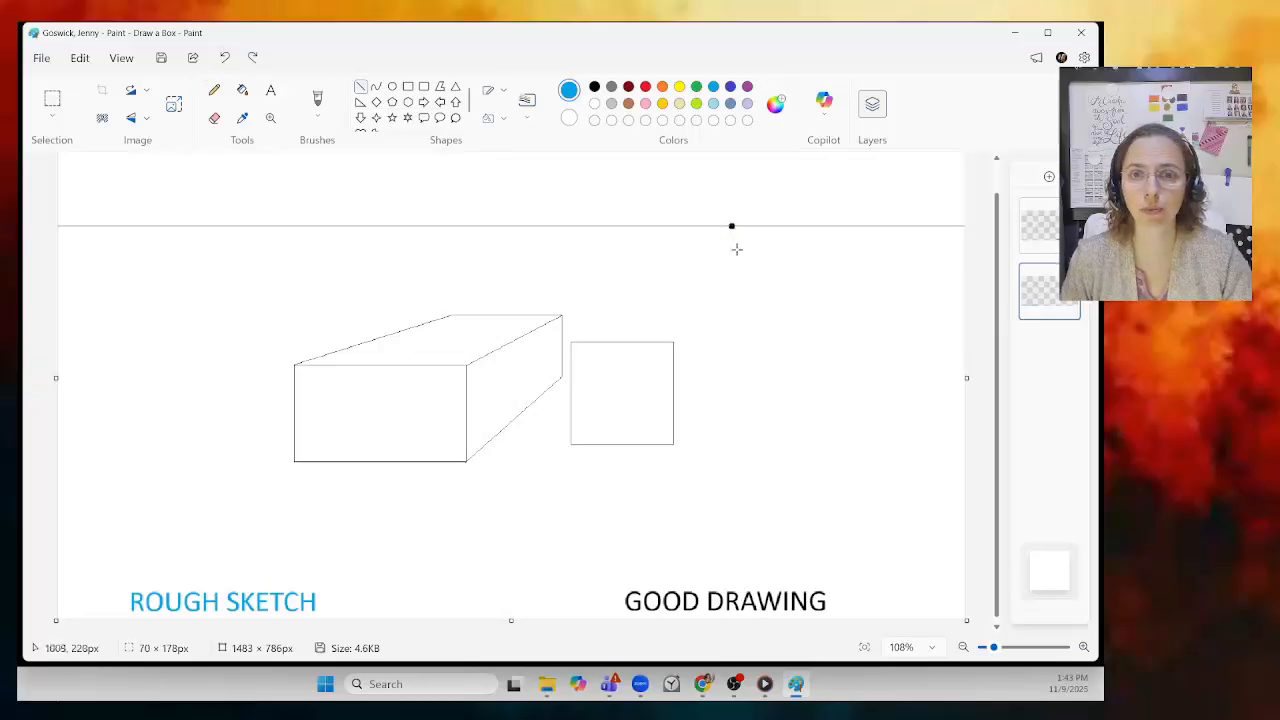
left_click_drag(731, 226, 673, 342)
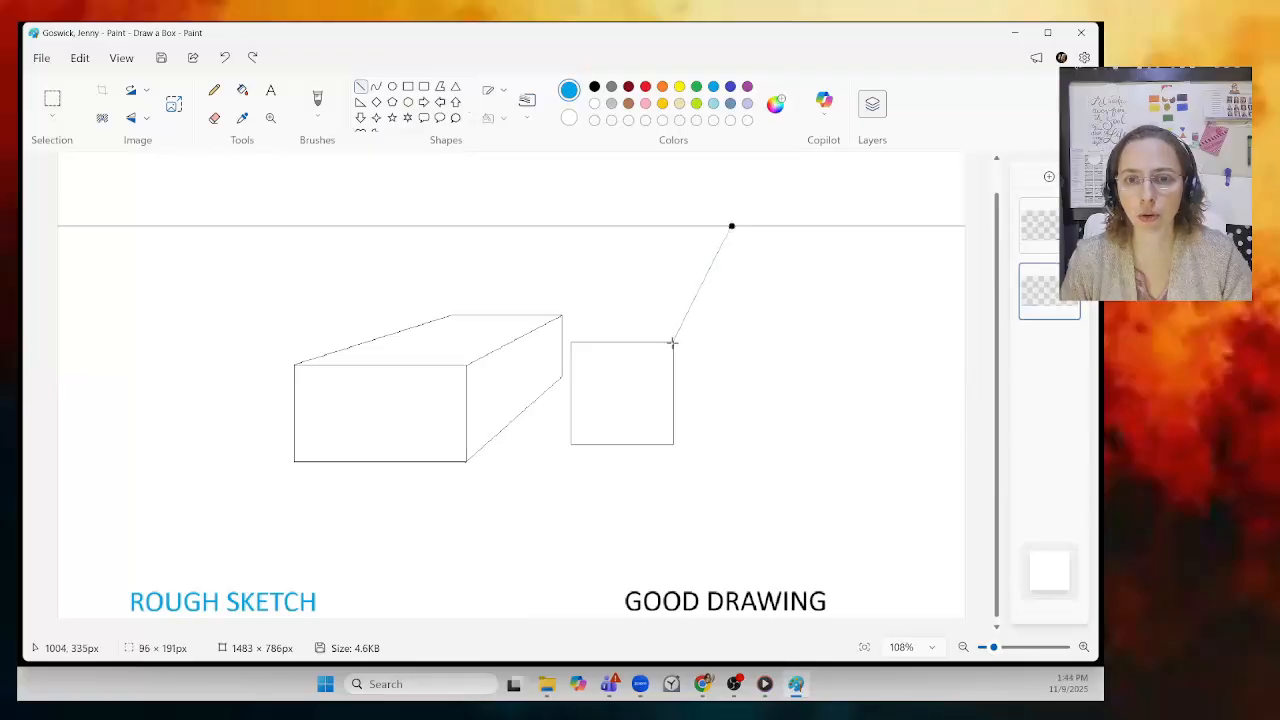
left_click(731, 226)
left_click_drag(731, 226, 571, 341)
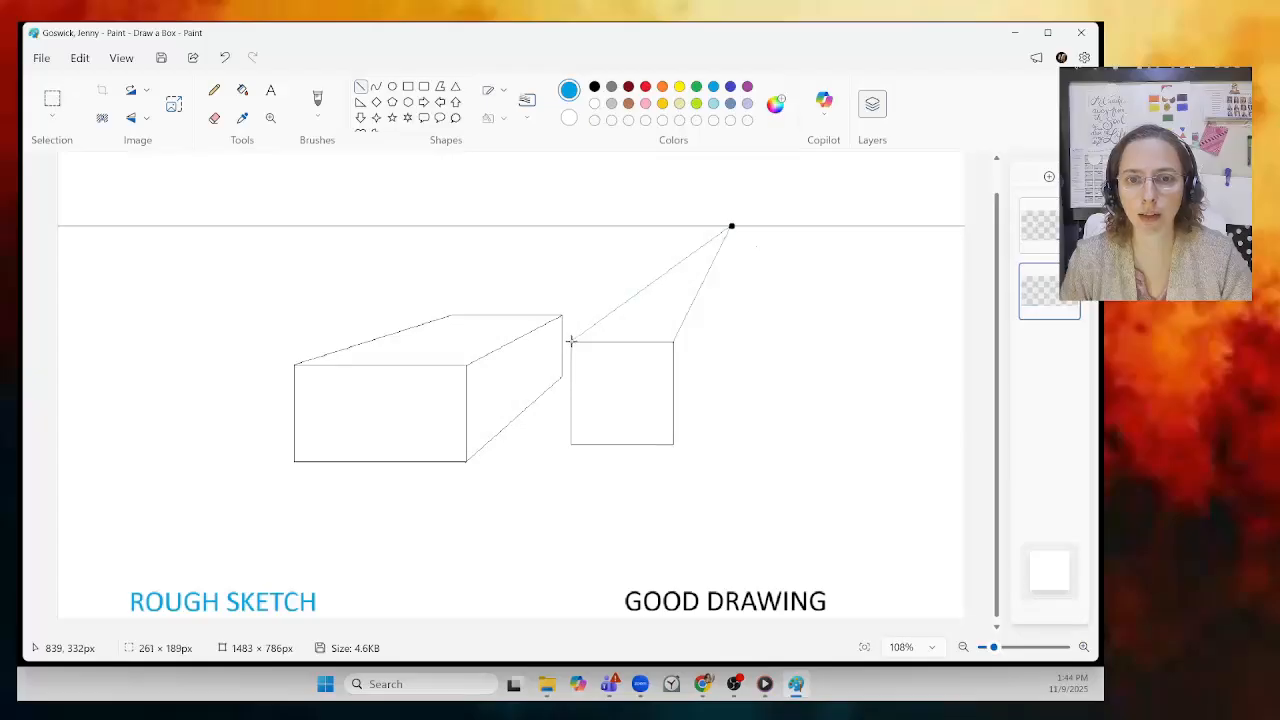
left_click(724, 349)
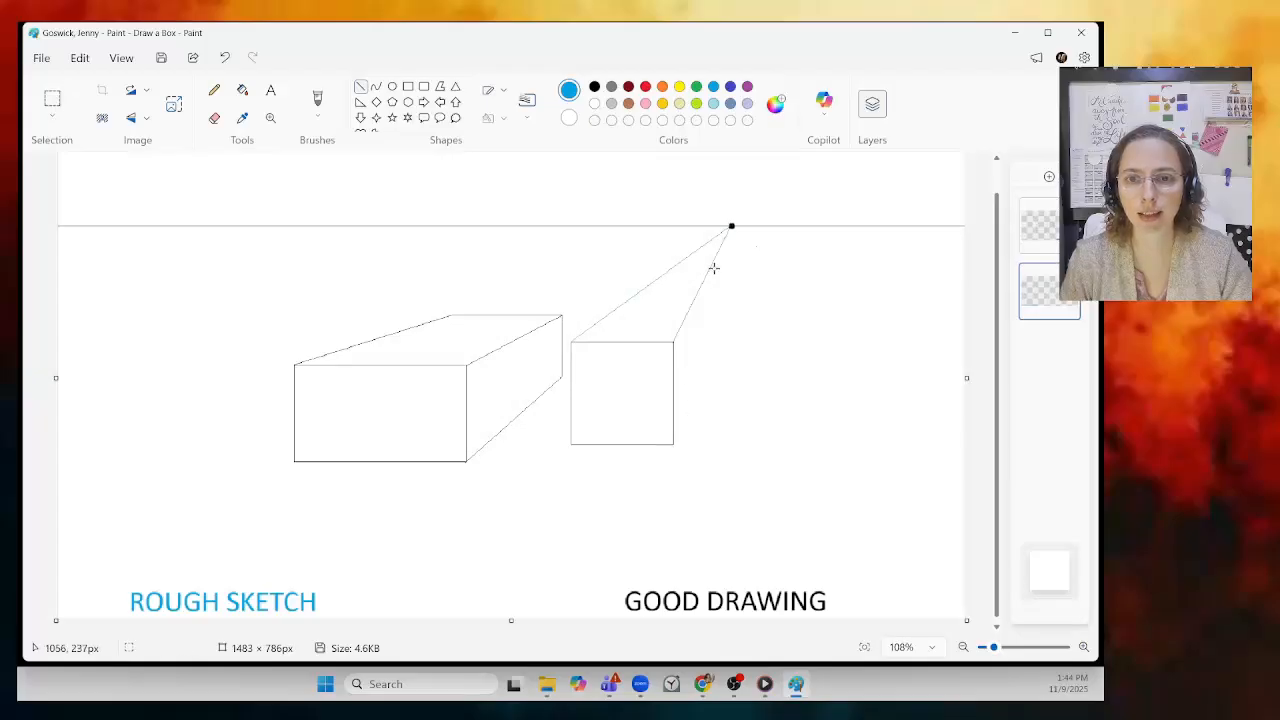
left_click_drag(731, 226, 673, 446)
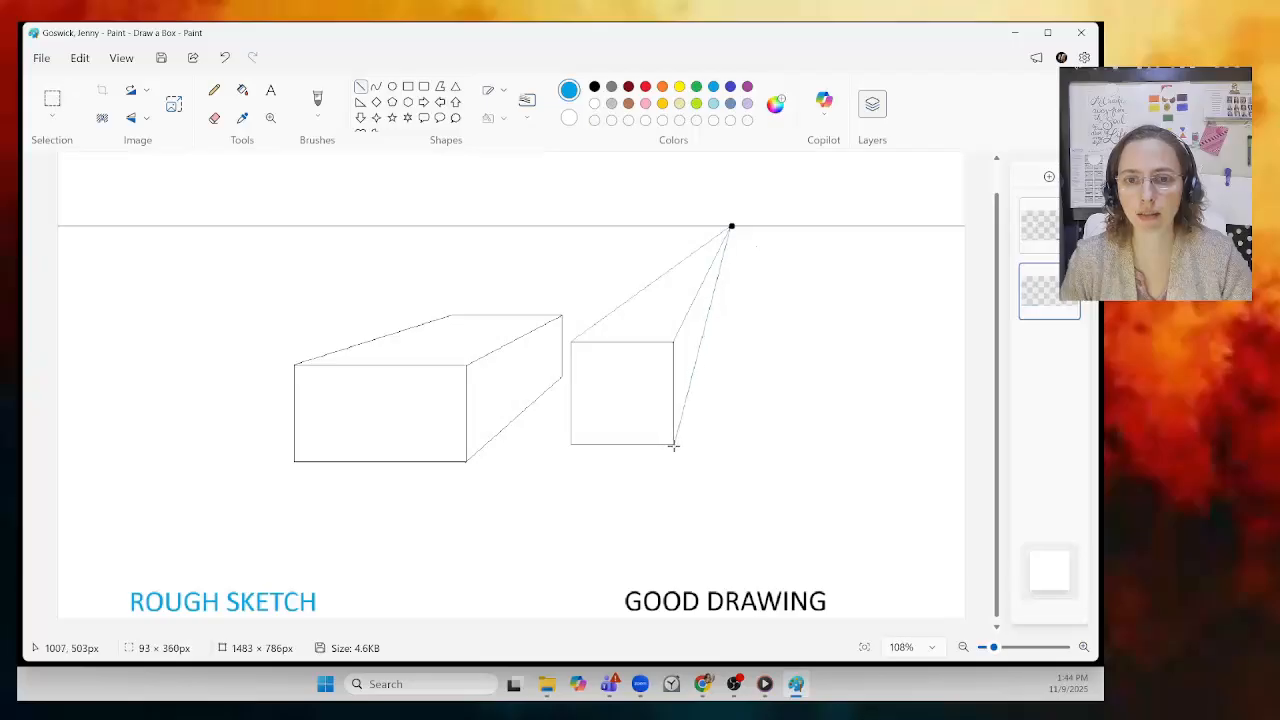
left_click(716, 428)
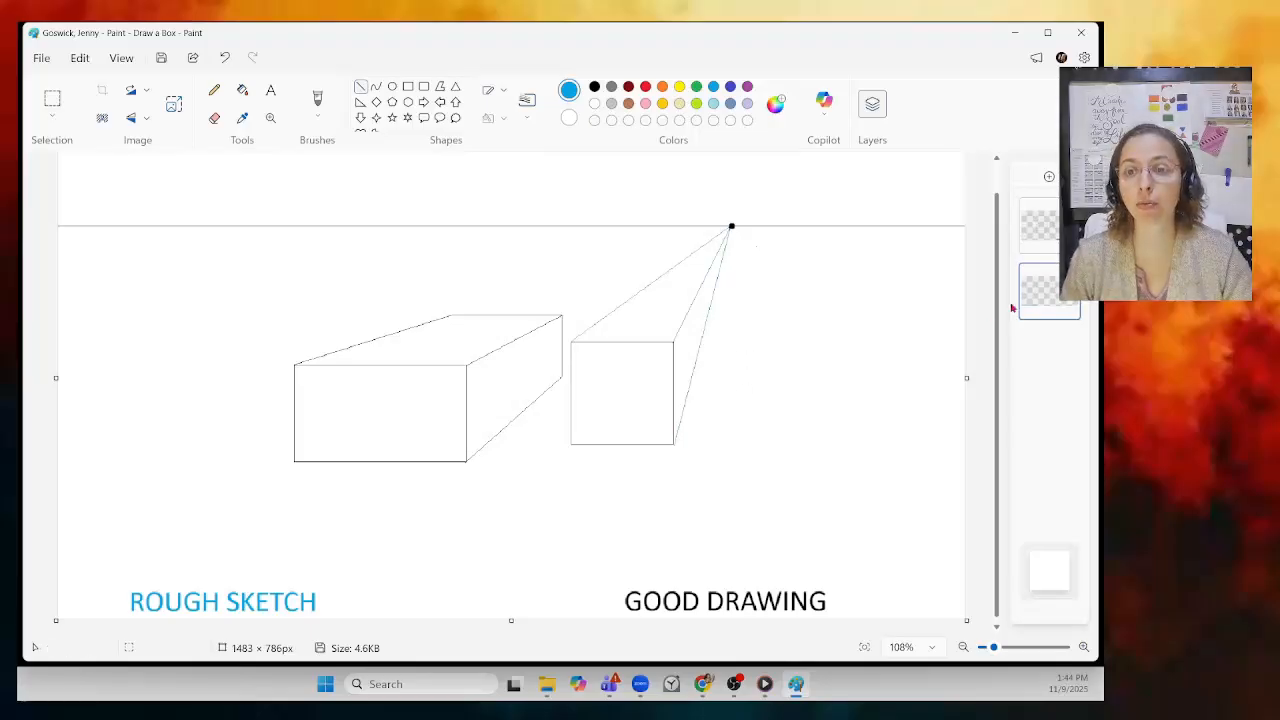
Step: Make the top layer active, set the colour back to black, and zoom in on the square
left_click(1050, 232)
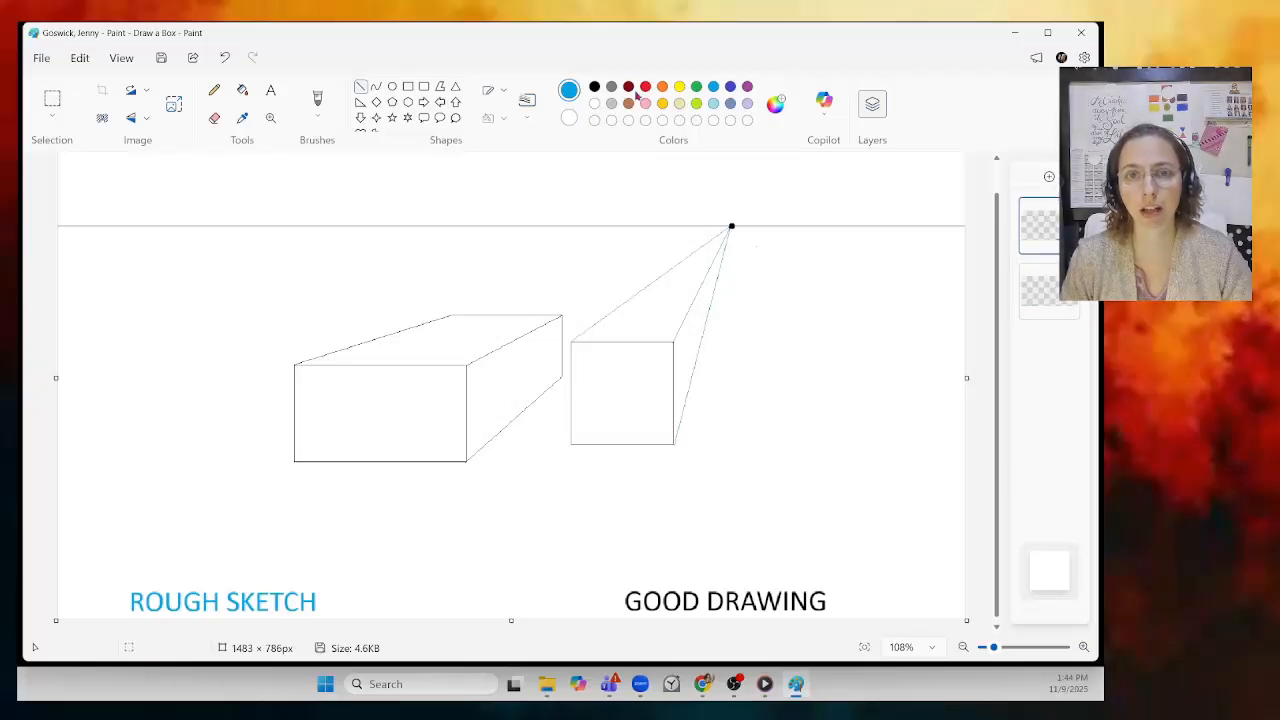
left_click(595, 88)
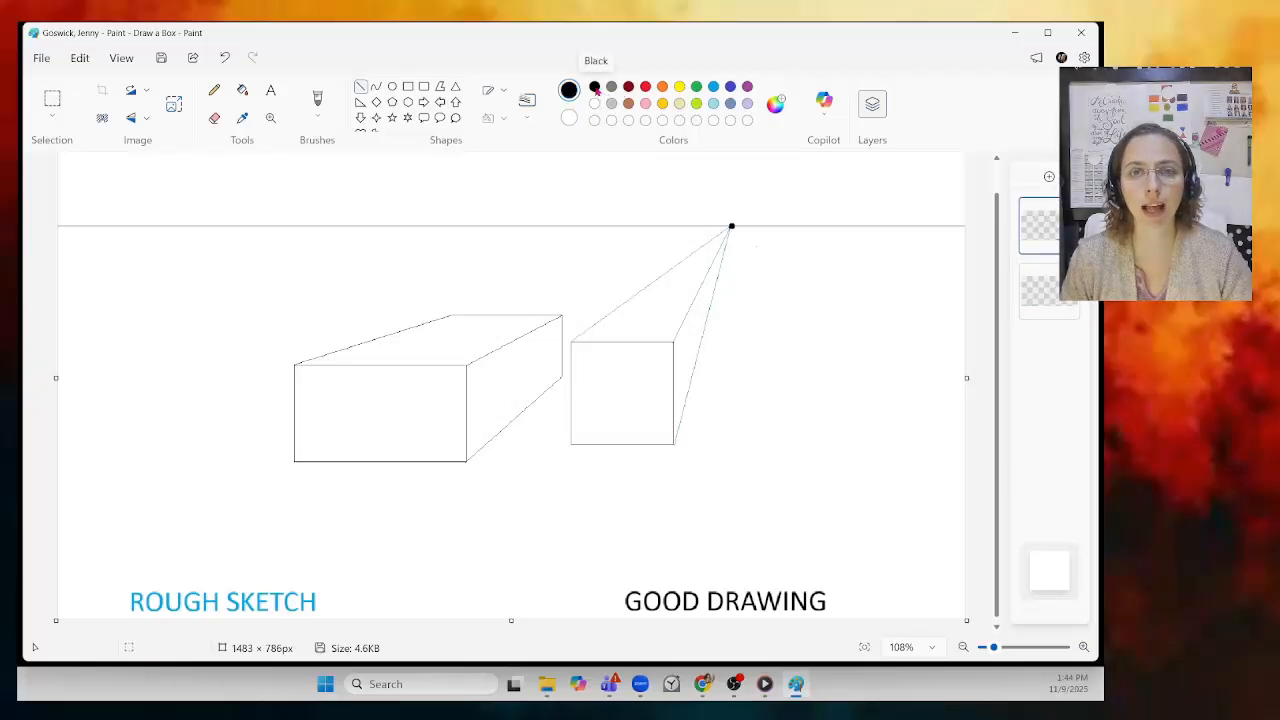
scroll(898, 484, "up", 5)
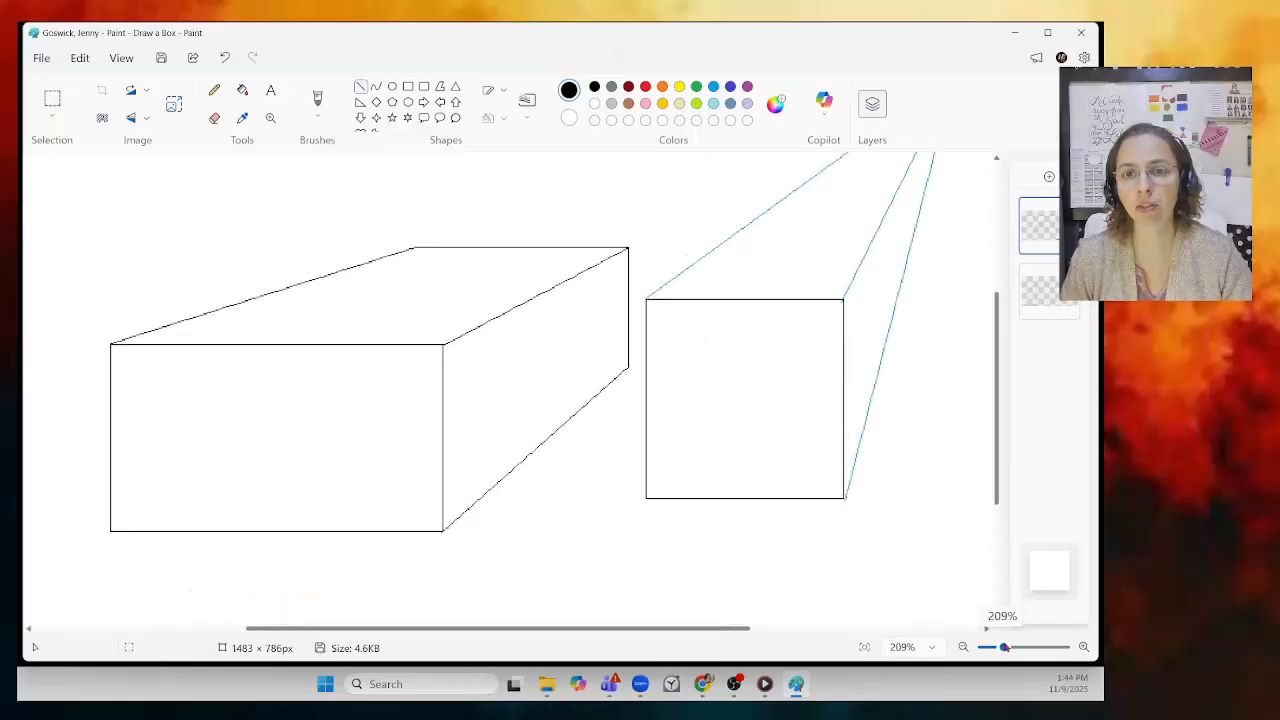
left_click_drag(680, 628, 851, 586)
left_click_drag(997, 486, 996, 430)
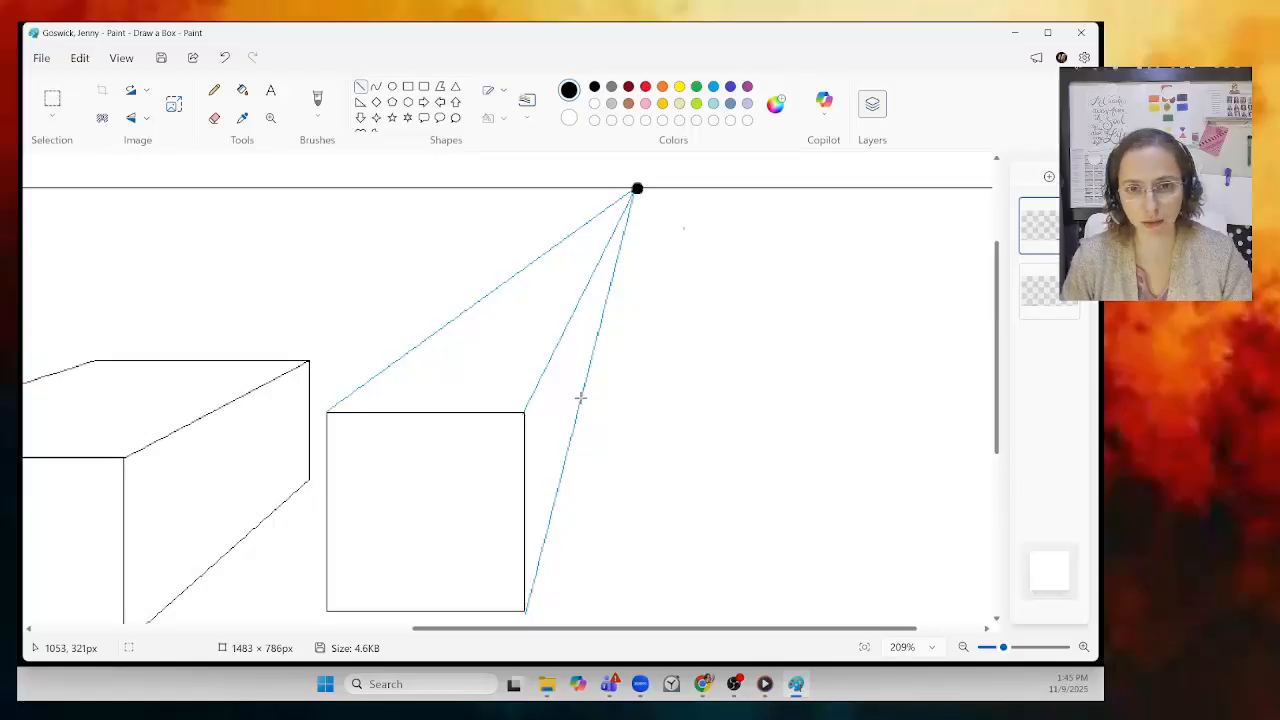
Step: Draw the back box's black vertical and top edges between the blue guides, then hide the guide layer
mouse_move(580, 397)
left_mouse_down()
mouse_move(580, 312)
mouse_move(595, 296)
left_mouse_up()
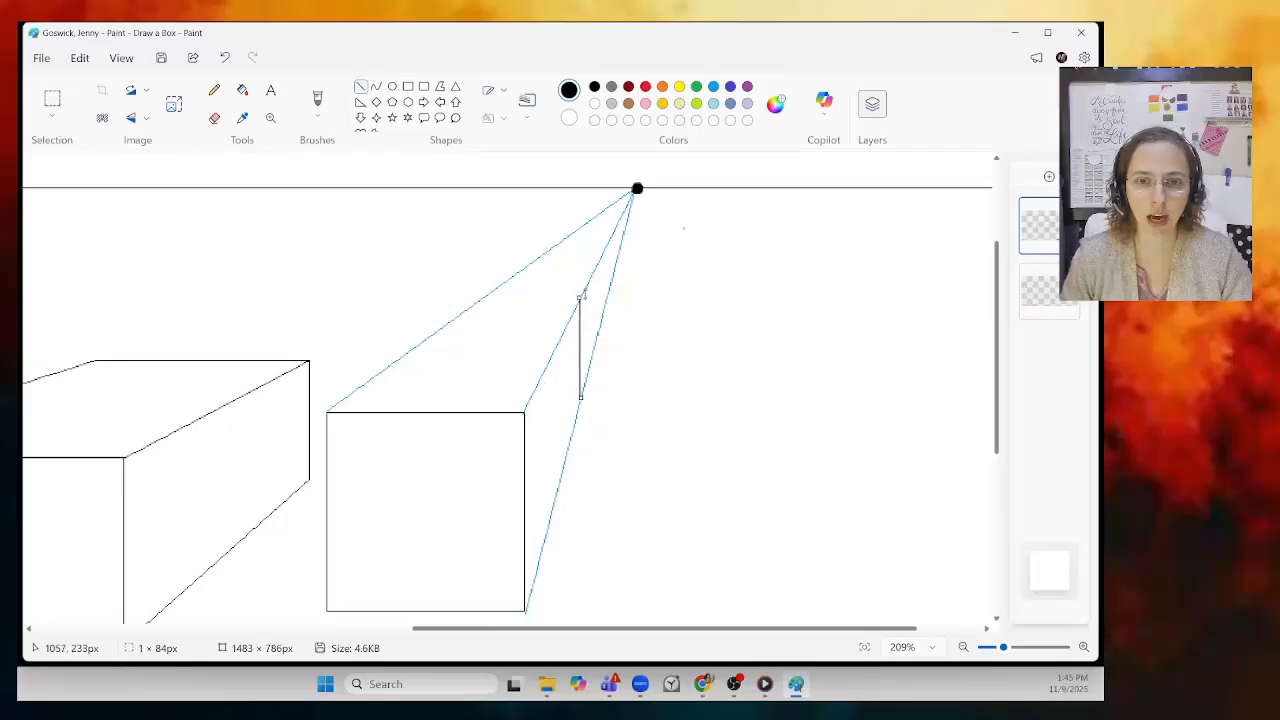
left_click(667, 304)
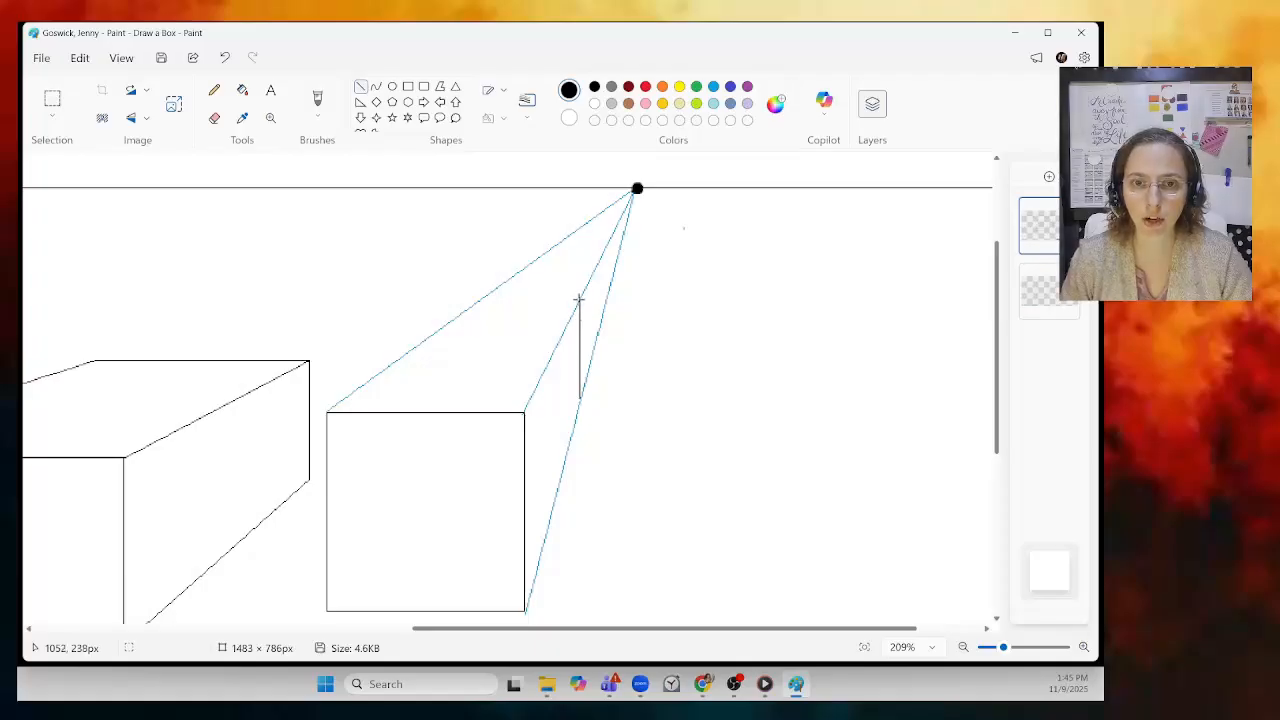
left_click_drag(578, 298, 483, 318)
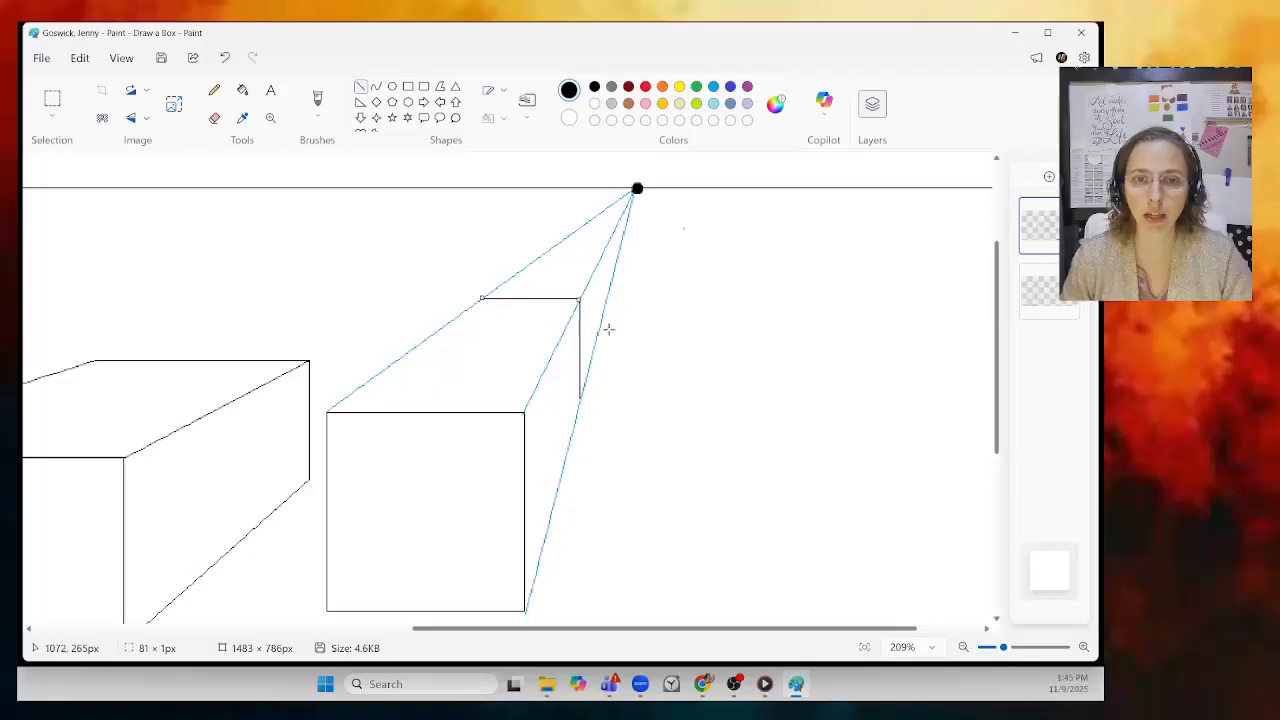
left_click(545, 314)
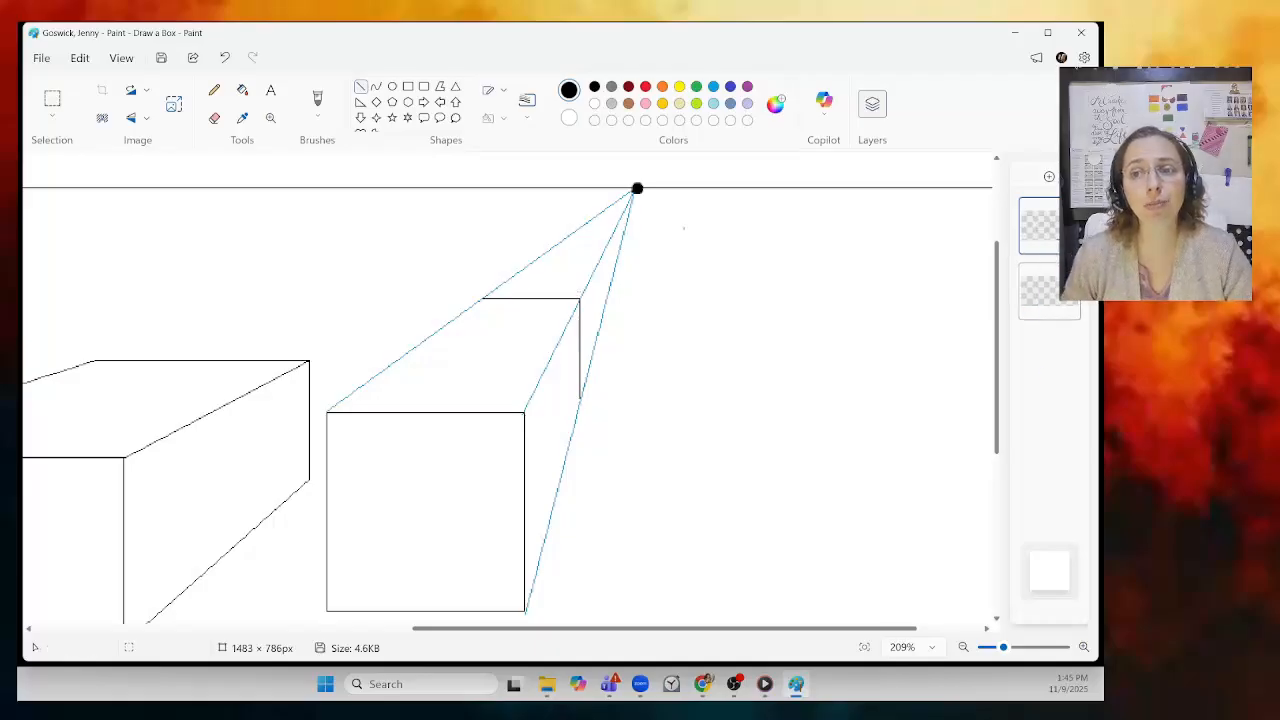
left_click(1069, 276)
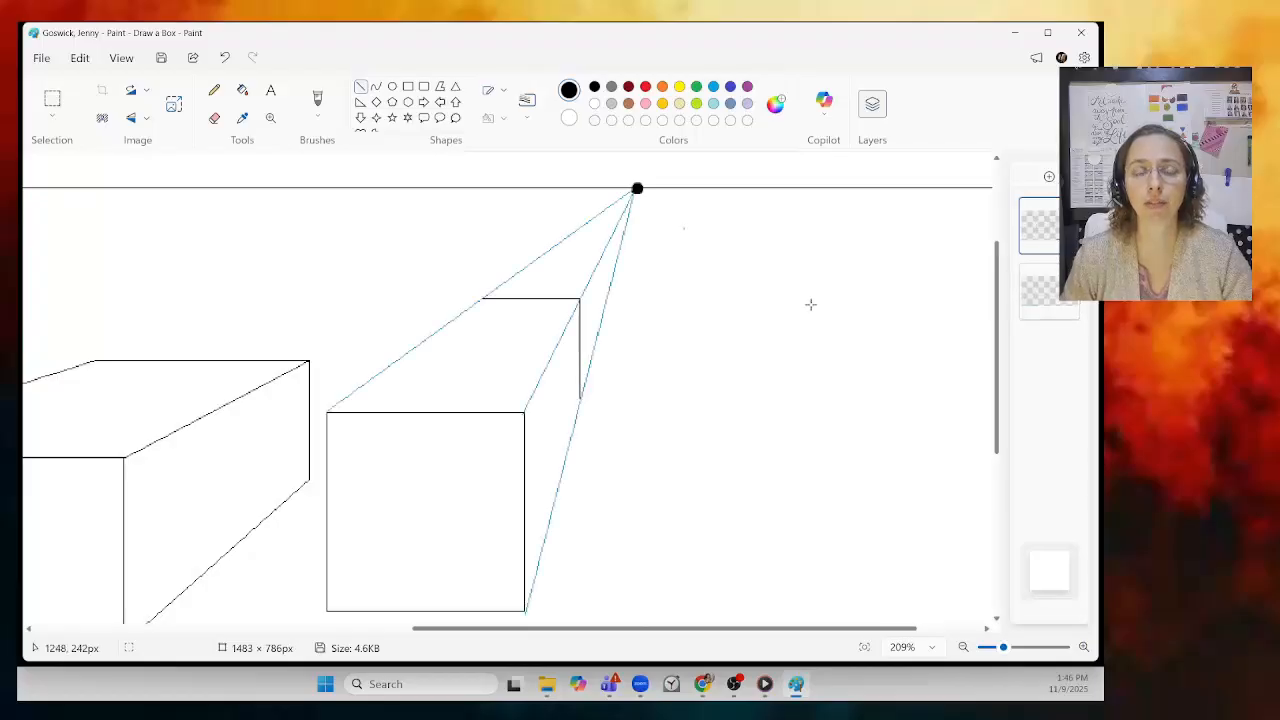
left_click(362, 88)
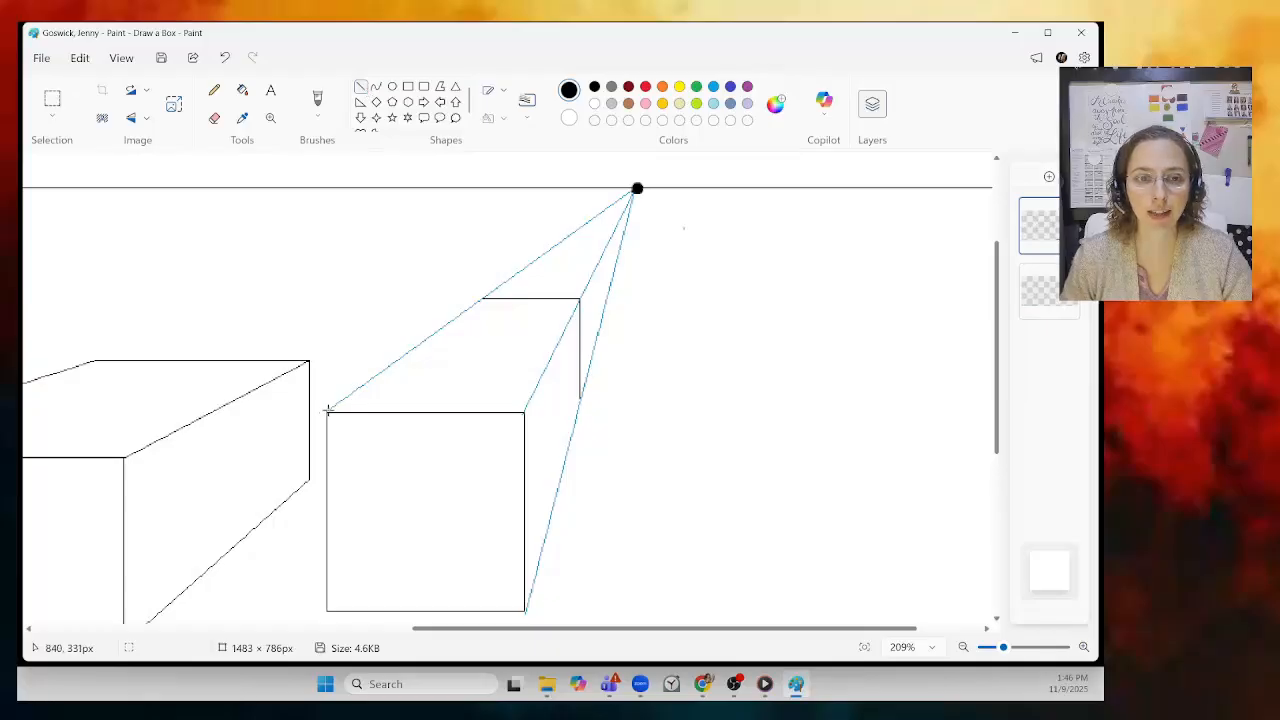
left_click_drag(326, 411, 482, 298)
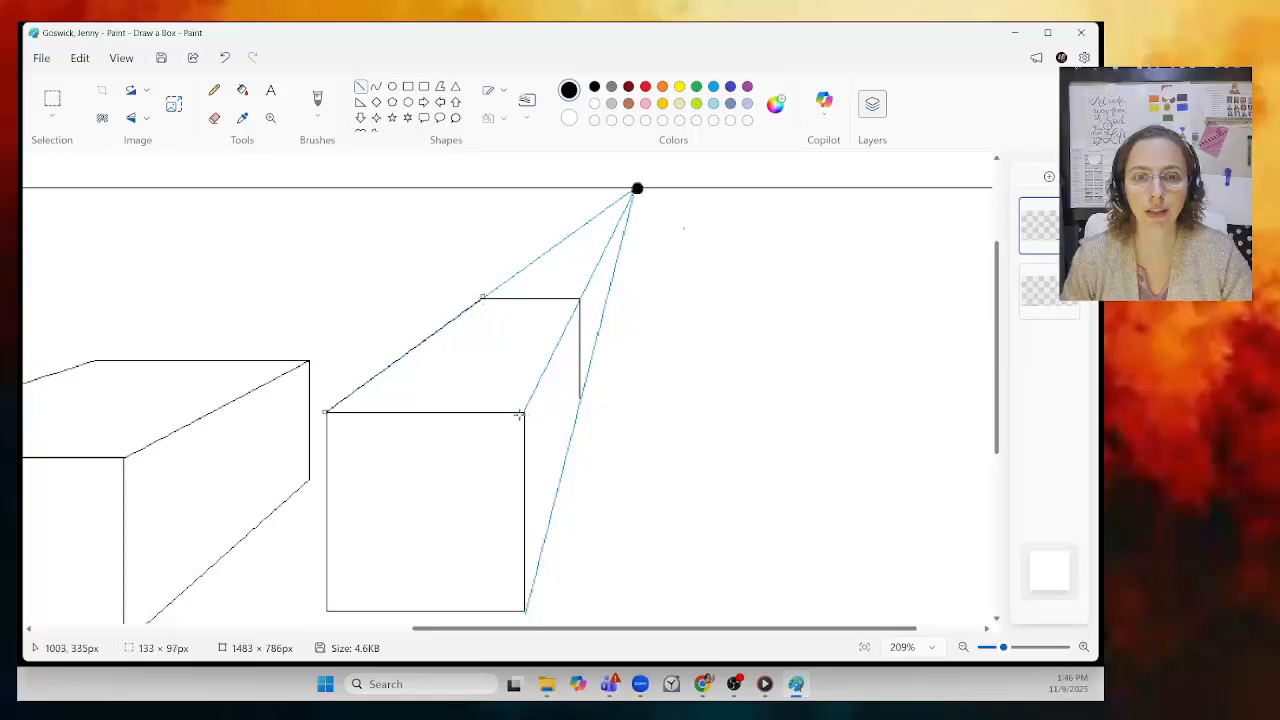
left_click_drag(524, 410, 581, 298)
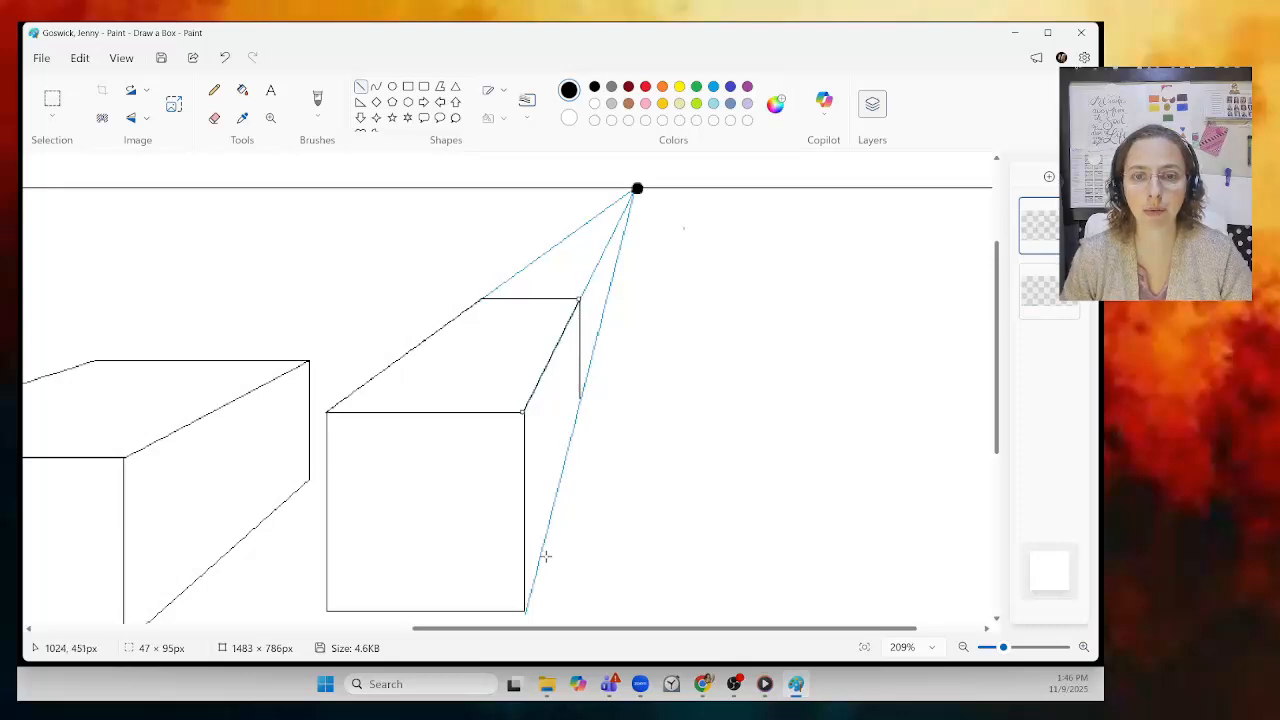
mouse_move(525, 607)
left_mouse_down()
mouse_move(574, 480)
mouse_move(581, 398)
left_mouse_up()
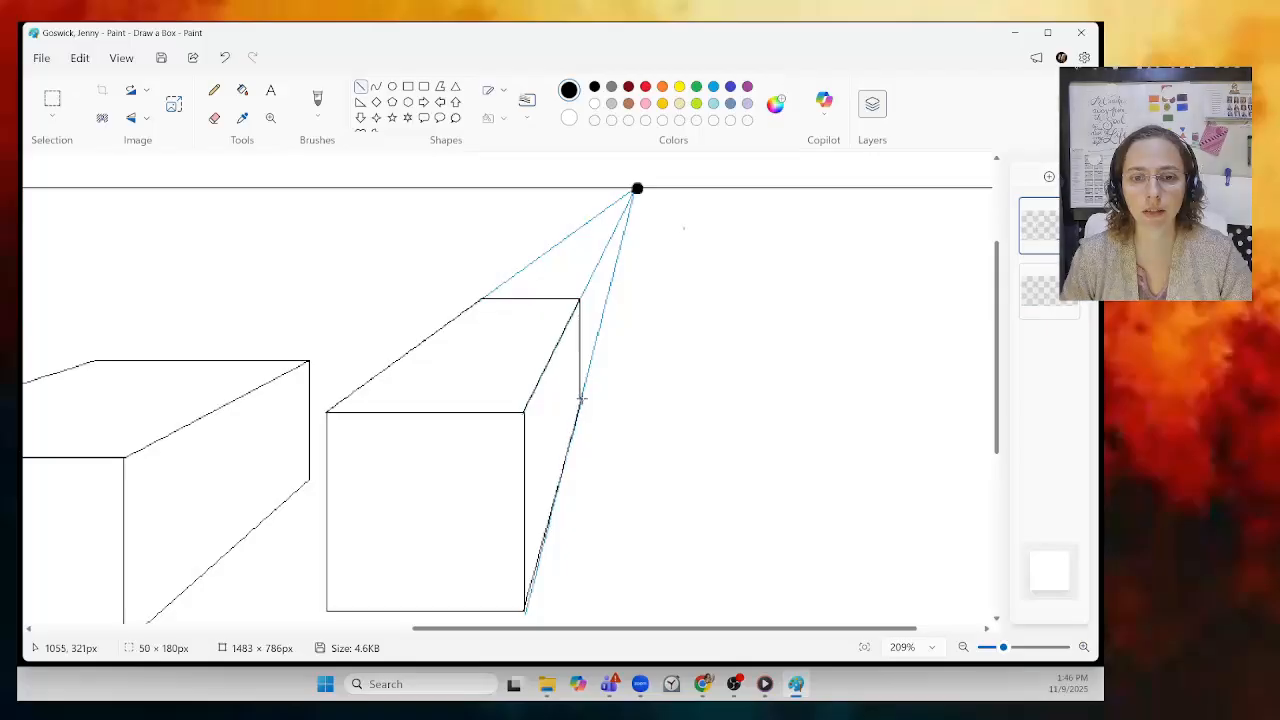
left_click(738, 384)
left_click(224, 57)
left_click_drag(1003, 647, 1020, 647)
Step: Draw the black receding edge from the right box's bottom-right corner along the blue guide
scroll(885, 412, "down", 4)
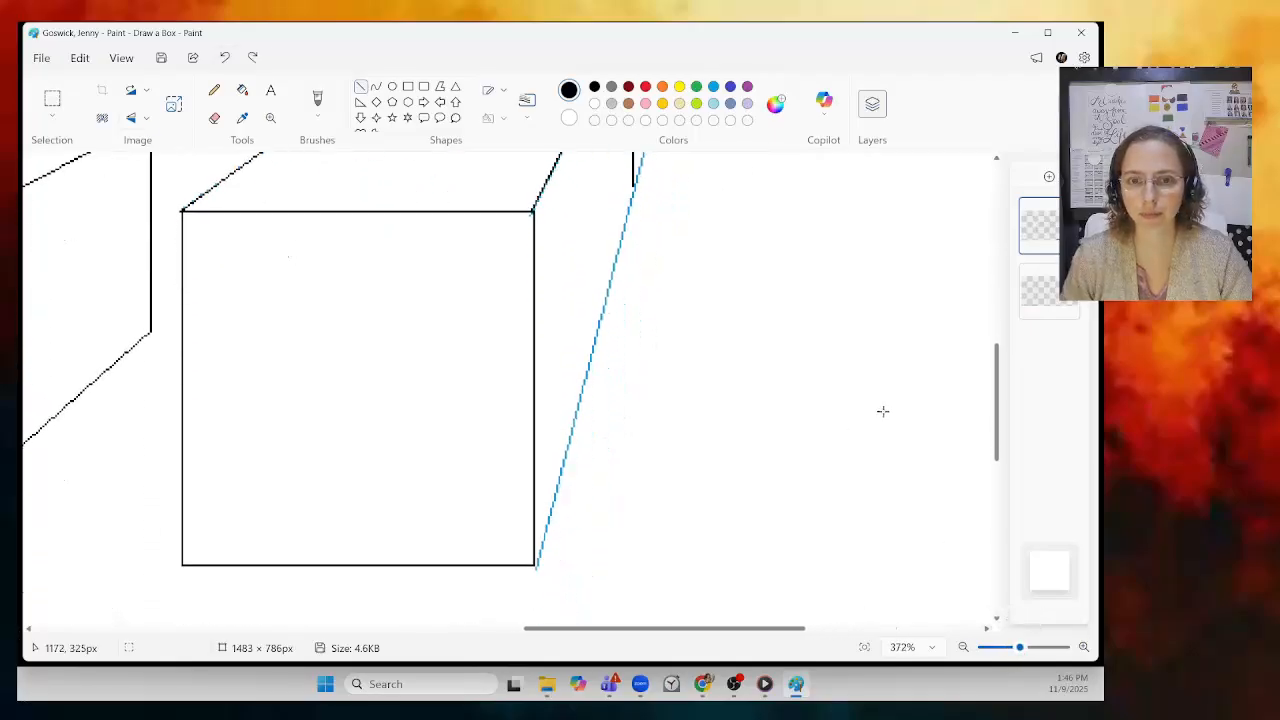
left_click_drag(535, 566, 632, 182)
left_click(702, 238)
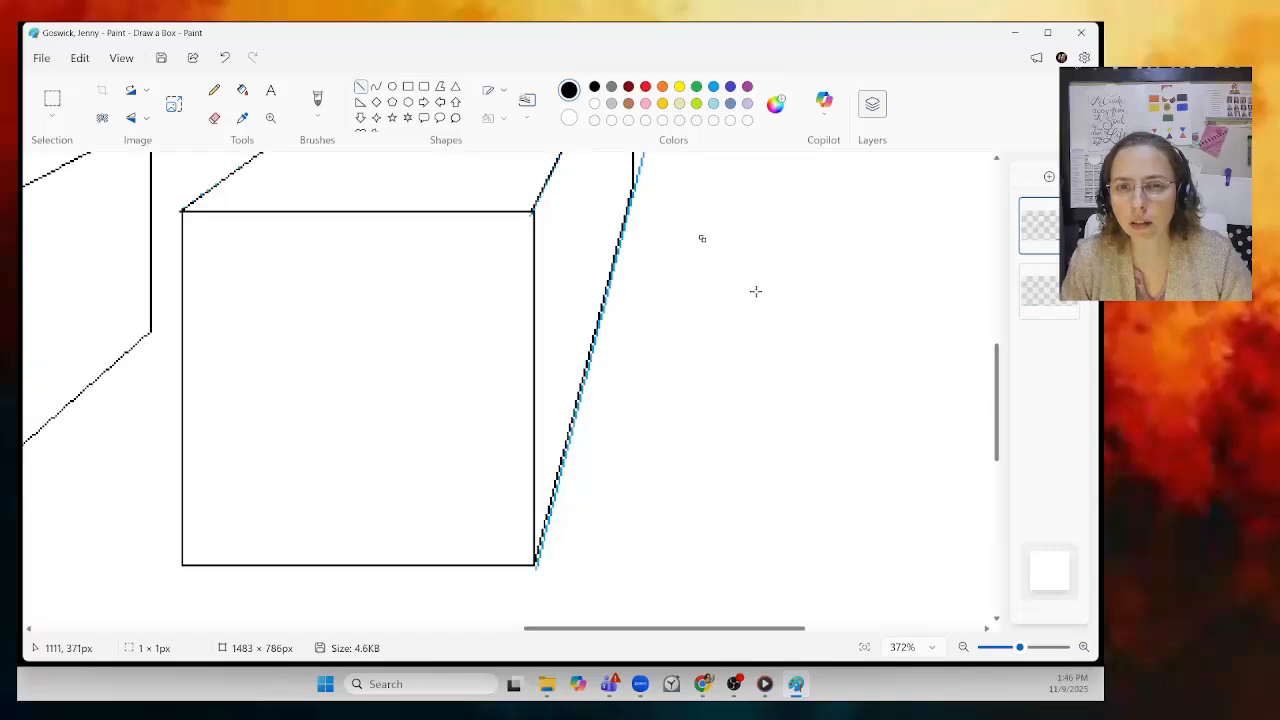
key("ctrl+z")
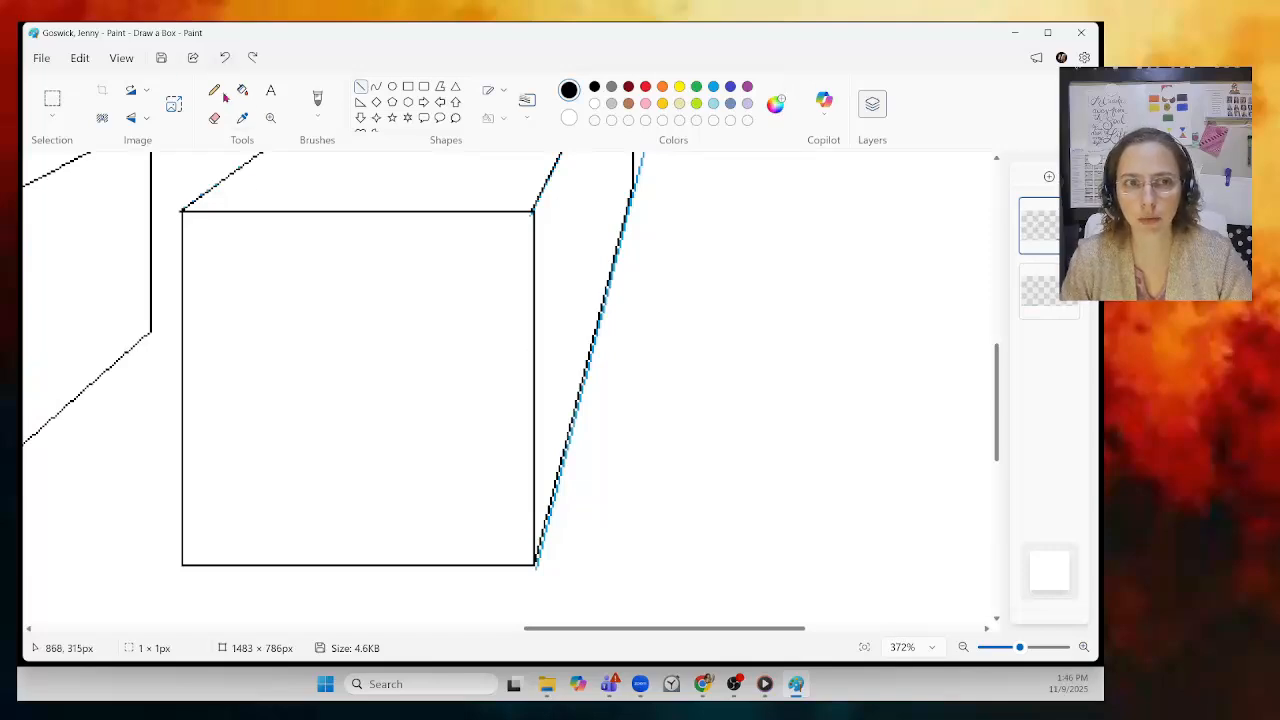
left_click(225, 58)
left_click(251, 60)
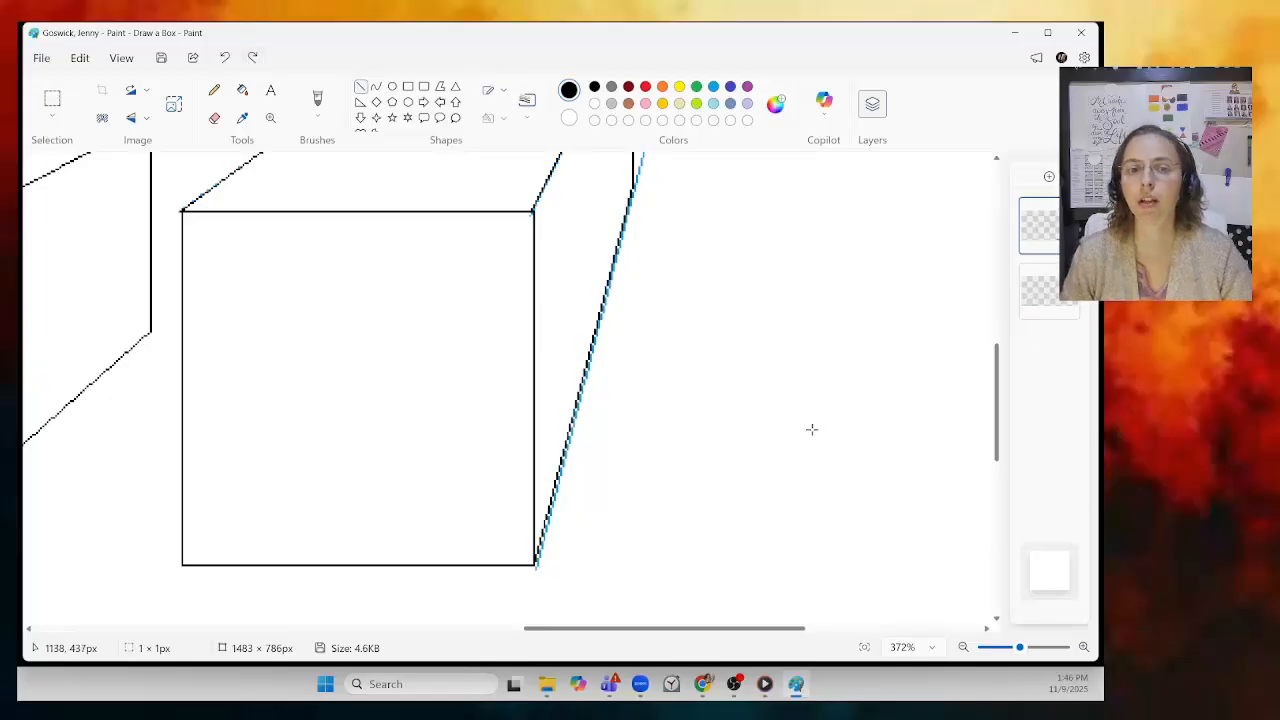
Step: Hide the blue guide layer and zoom out to see the whole box
scroll(811, 429, "up", 5)
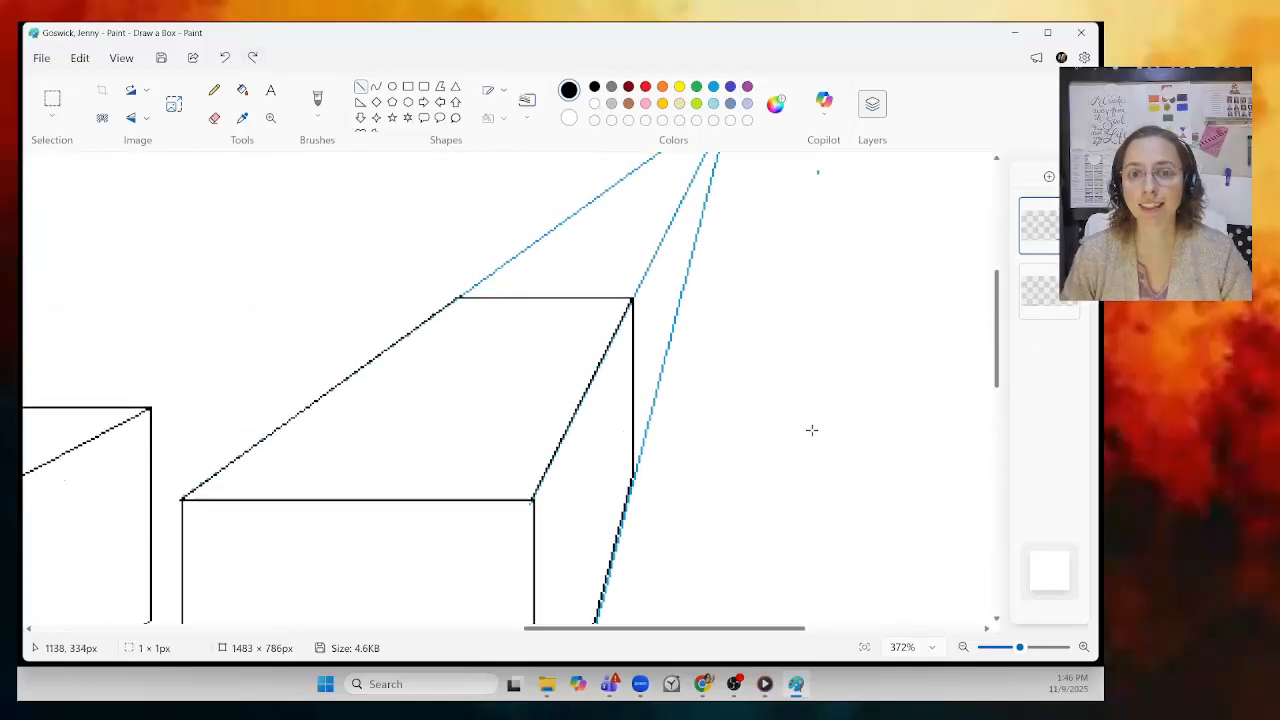
left_click(1070, 276)
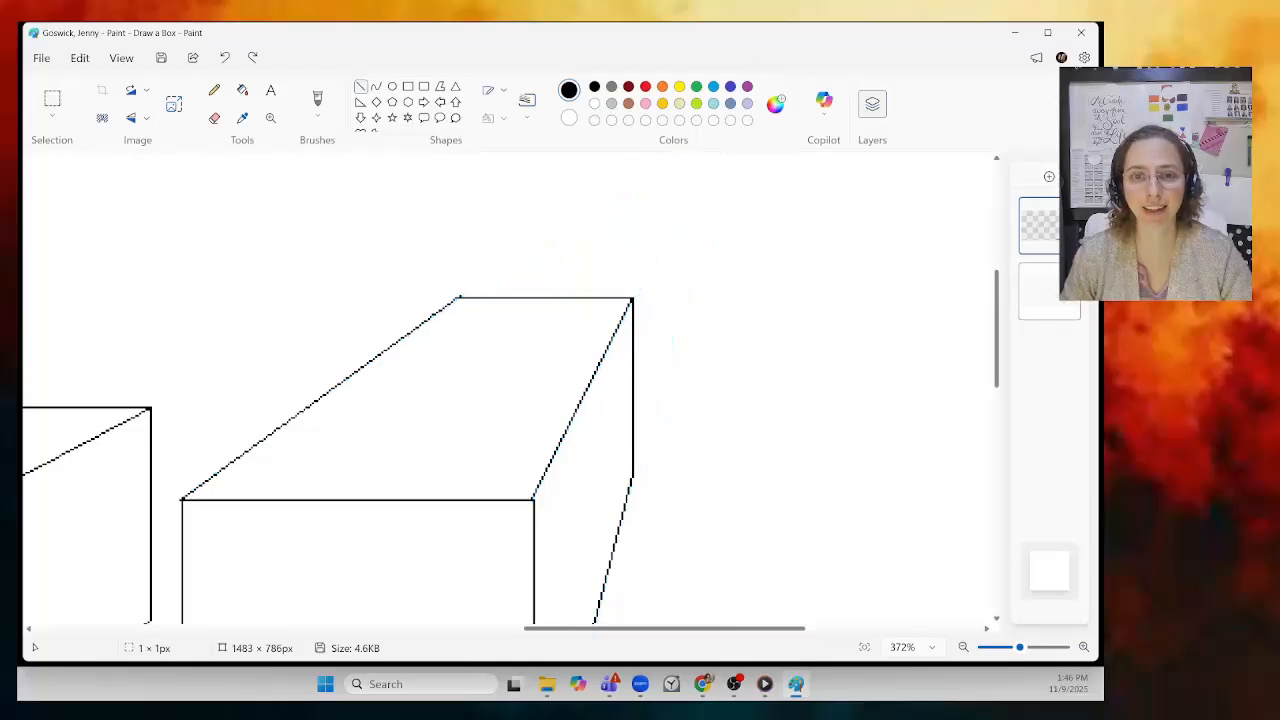
left_click_drag(1020, 649, 999, 649)
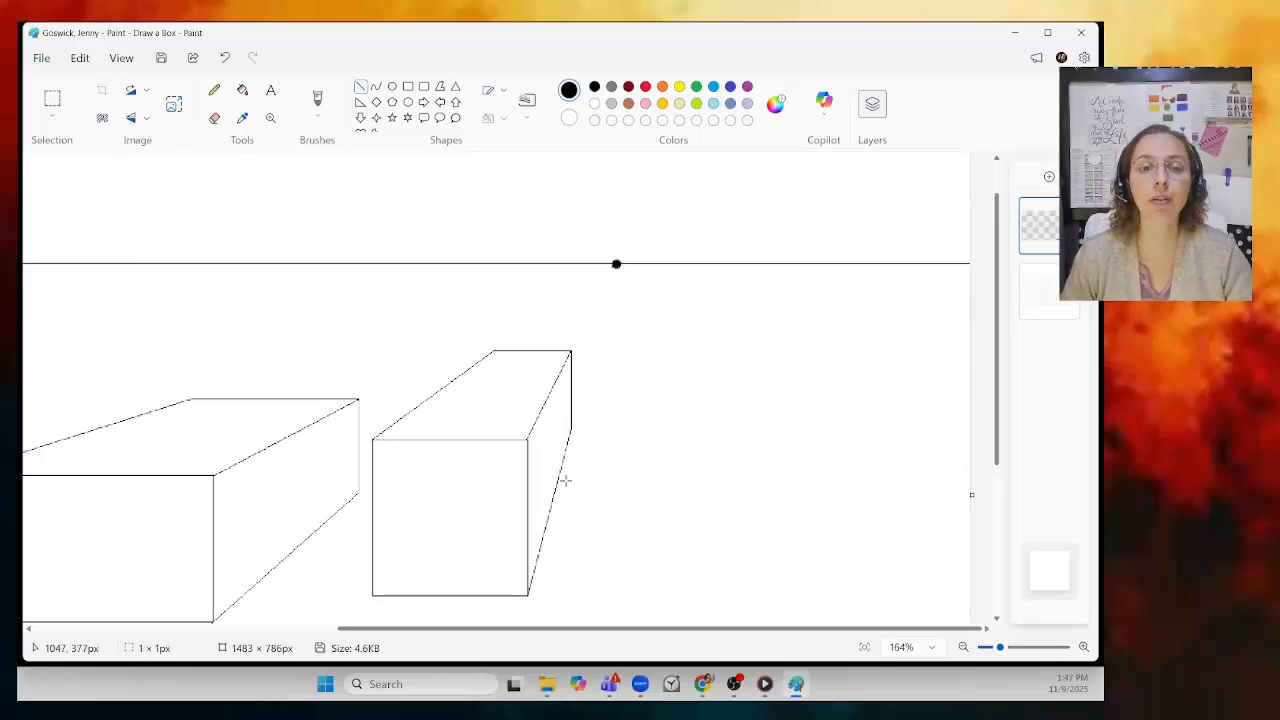
Step: Magnify the right box's top edge to 800%
left_click(270, 117)
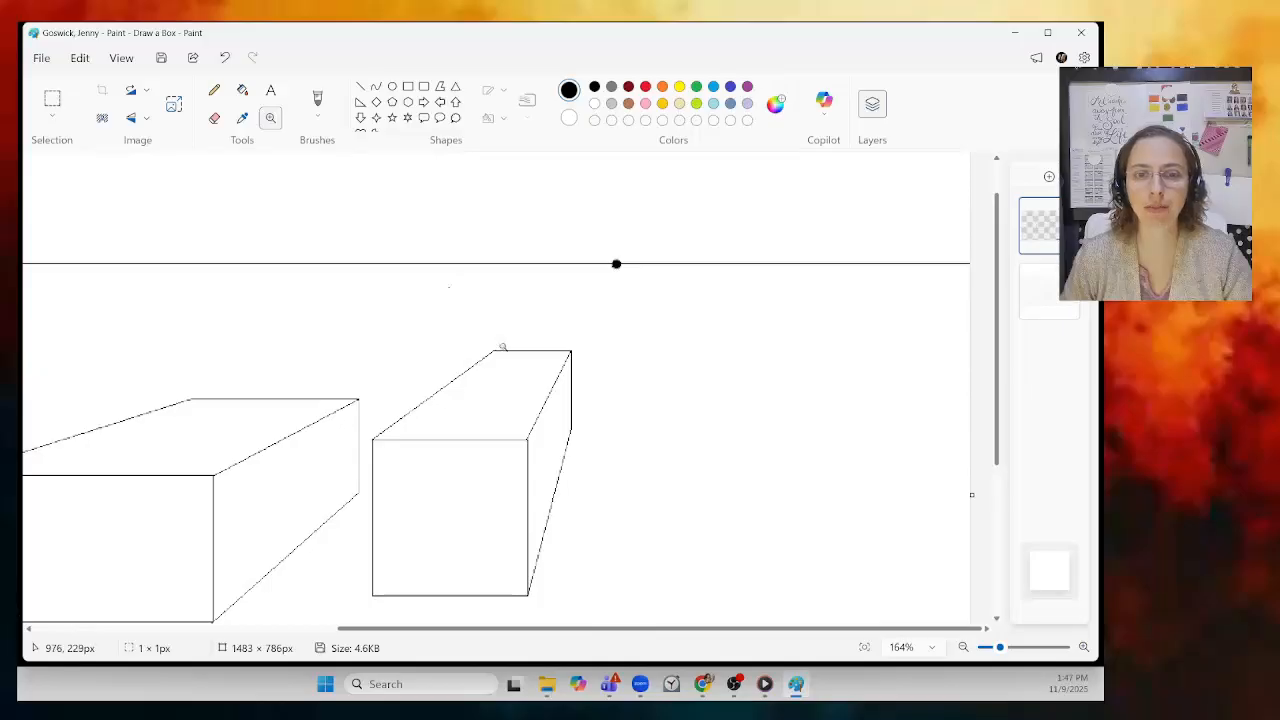
left_click(530, 350)
left_click(532, 394)
left_click(499, 390)
left_click(499, 389)
left_click(500, 389)
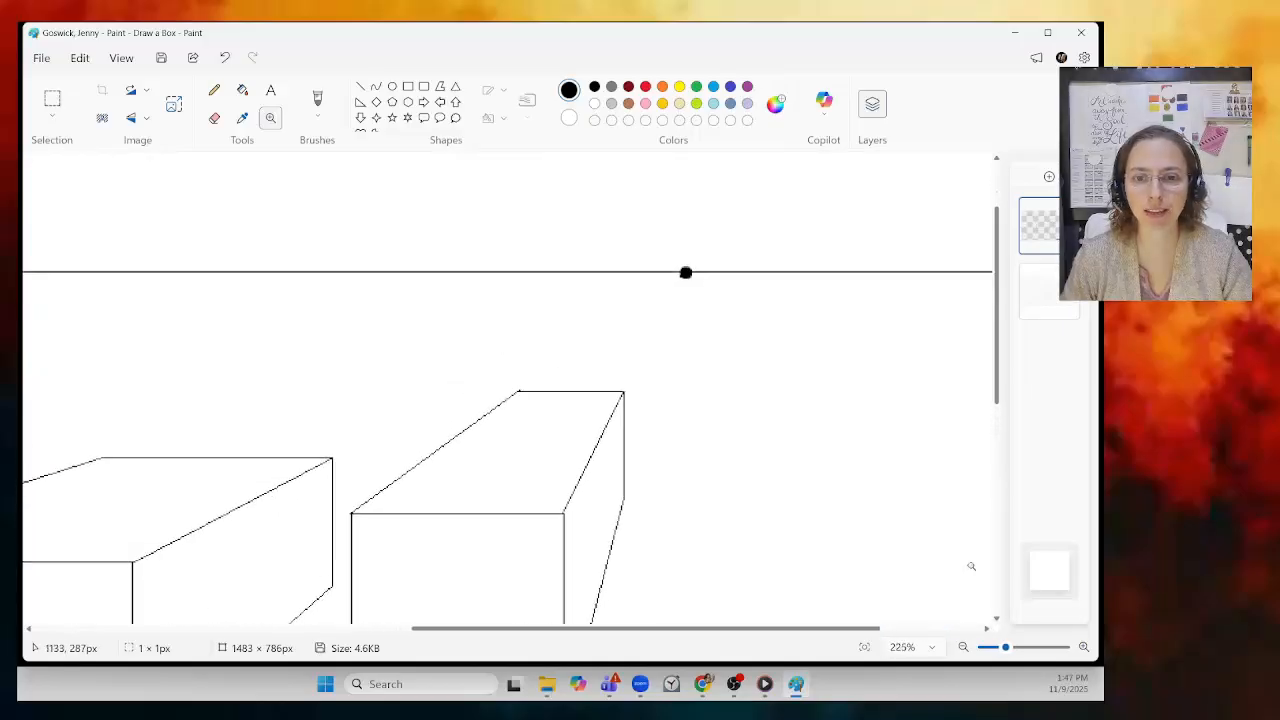
left_click_drag(1009, 650, 1063, 648)
Step: Erase the stray bump above the right box's top edge, then zoom back out
left_click(214, 118)
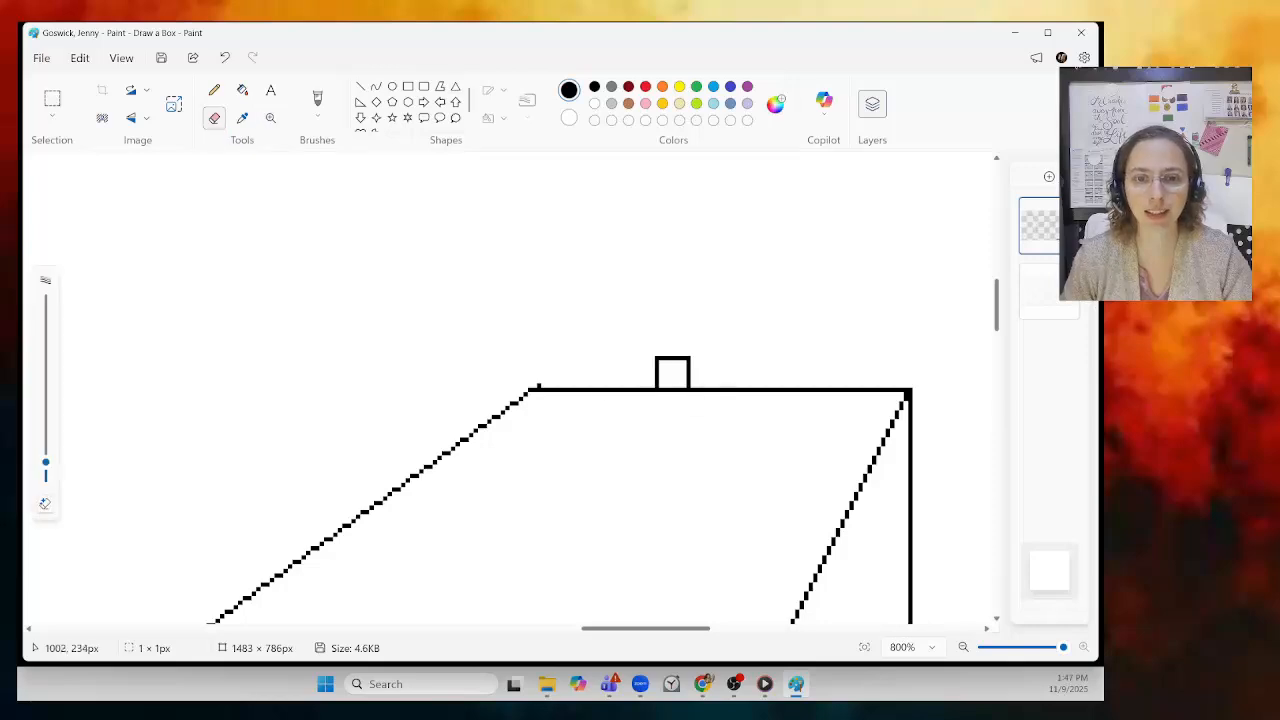
left_click(547, 369)
scroll(935, 346, "down", 10)
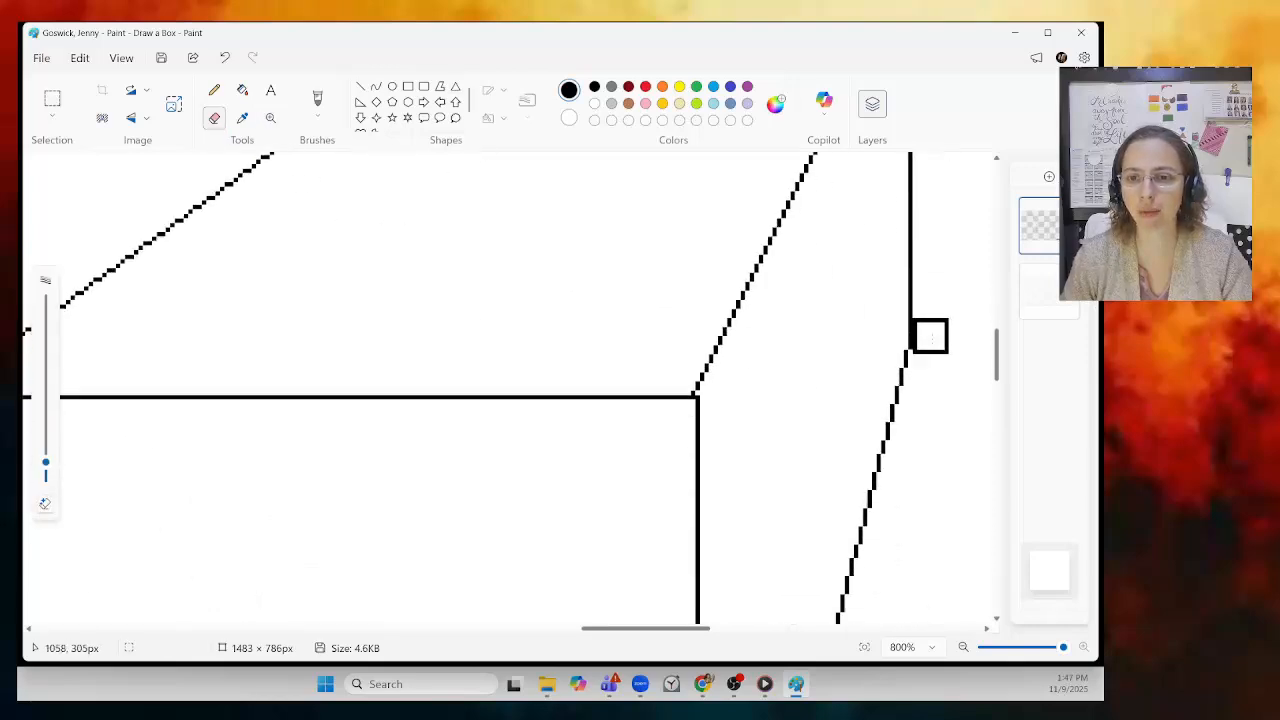
scroll(937, 400, "up", 10)
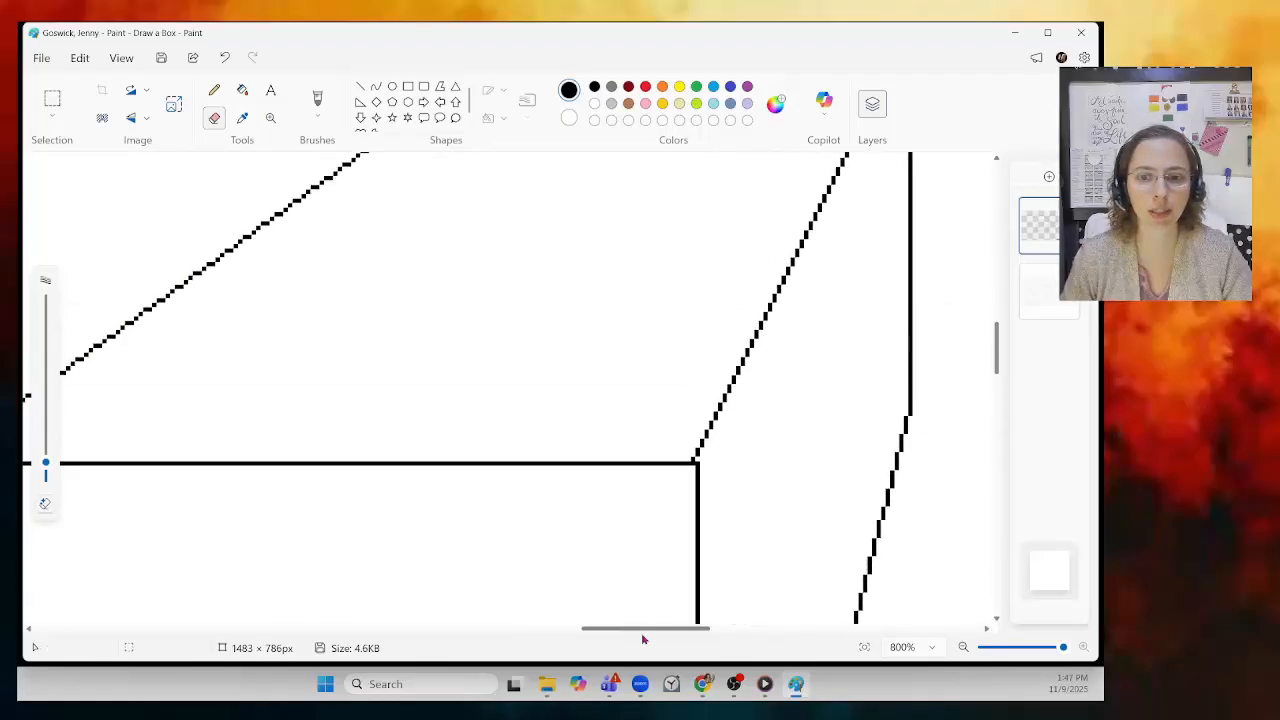
left_click_drag(615, 630, 580, 634)
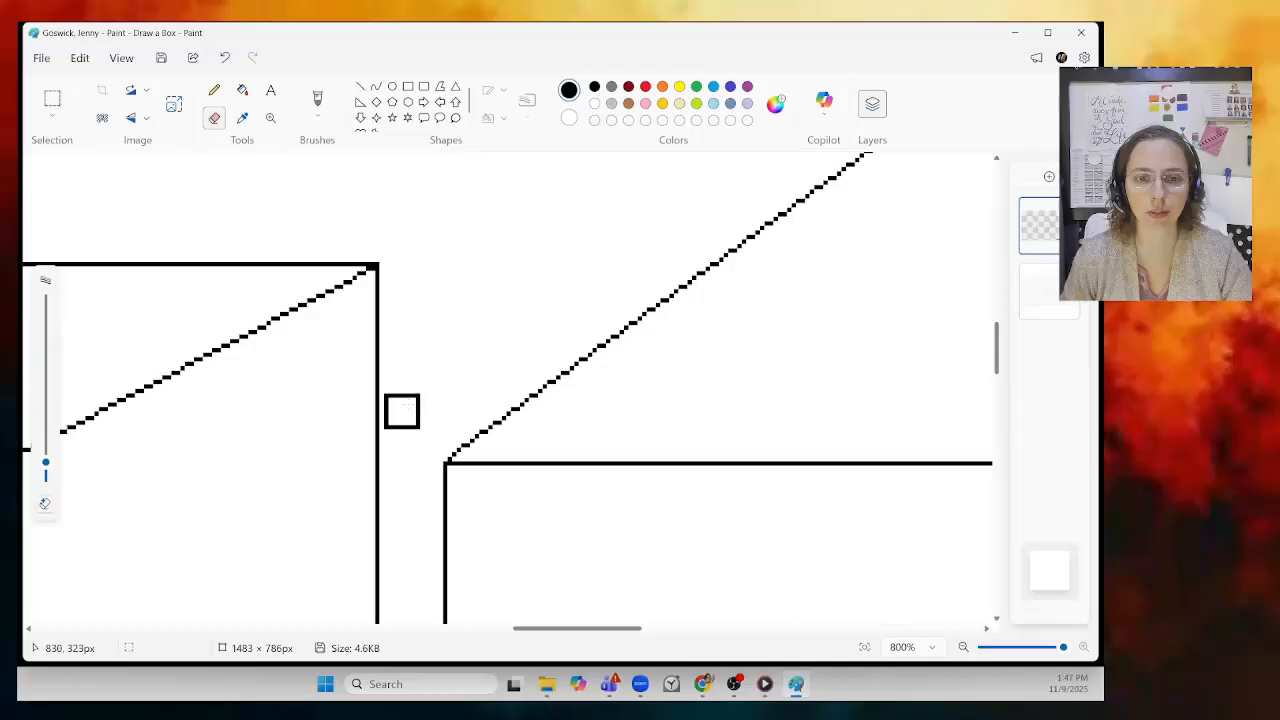
left_click_drag(613, 629, 680, 618)
left_click_drag(1063, 647, 995, 662)
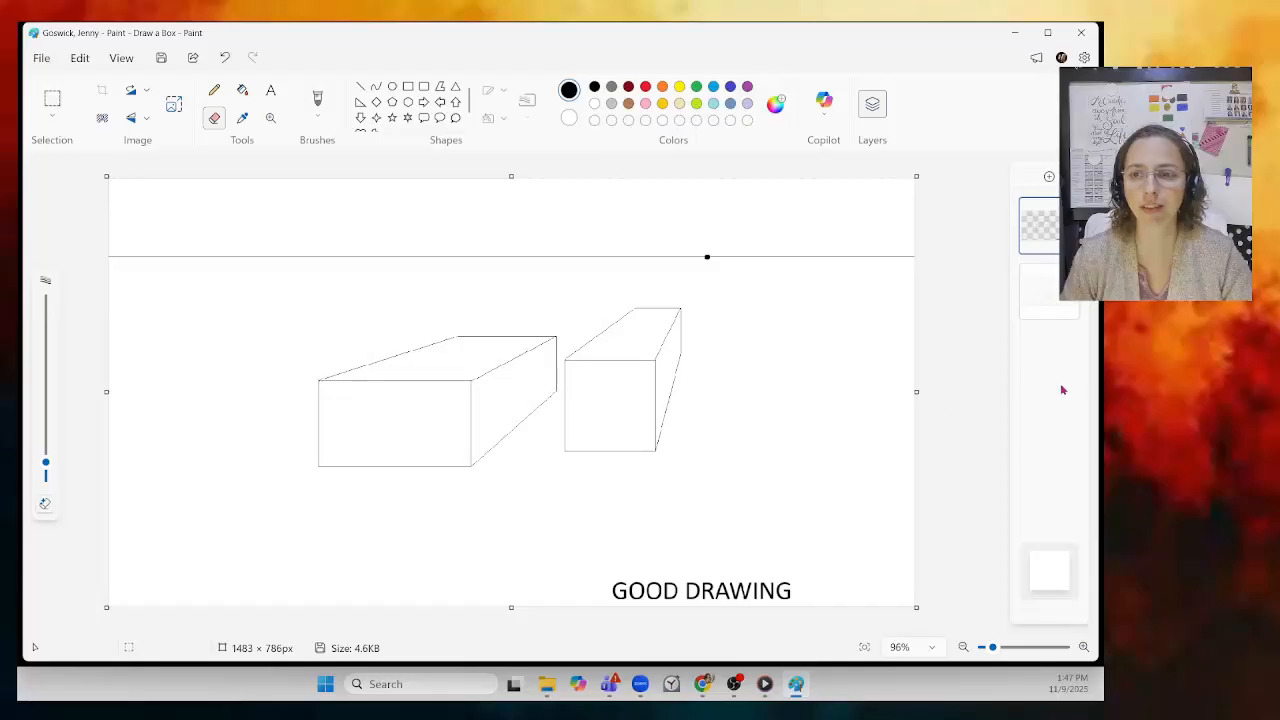
Step: Toggle the guide layer with ROUGH SKETCH off and on, leaving it visible
left_click(1069, 275)
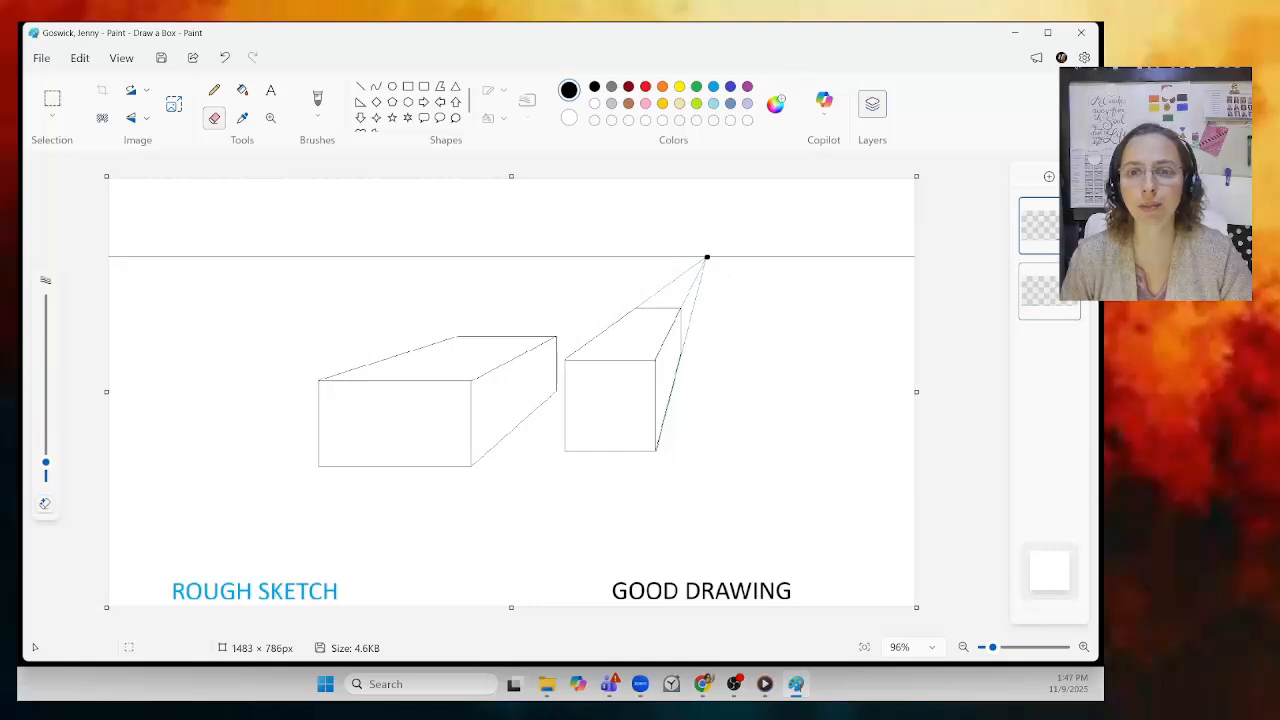
left_click(1069, 275)
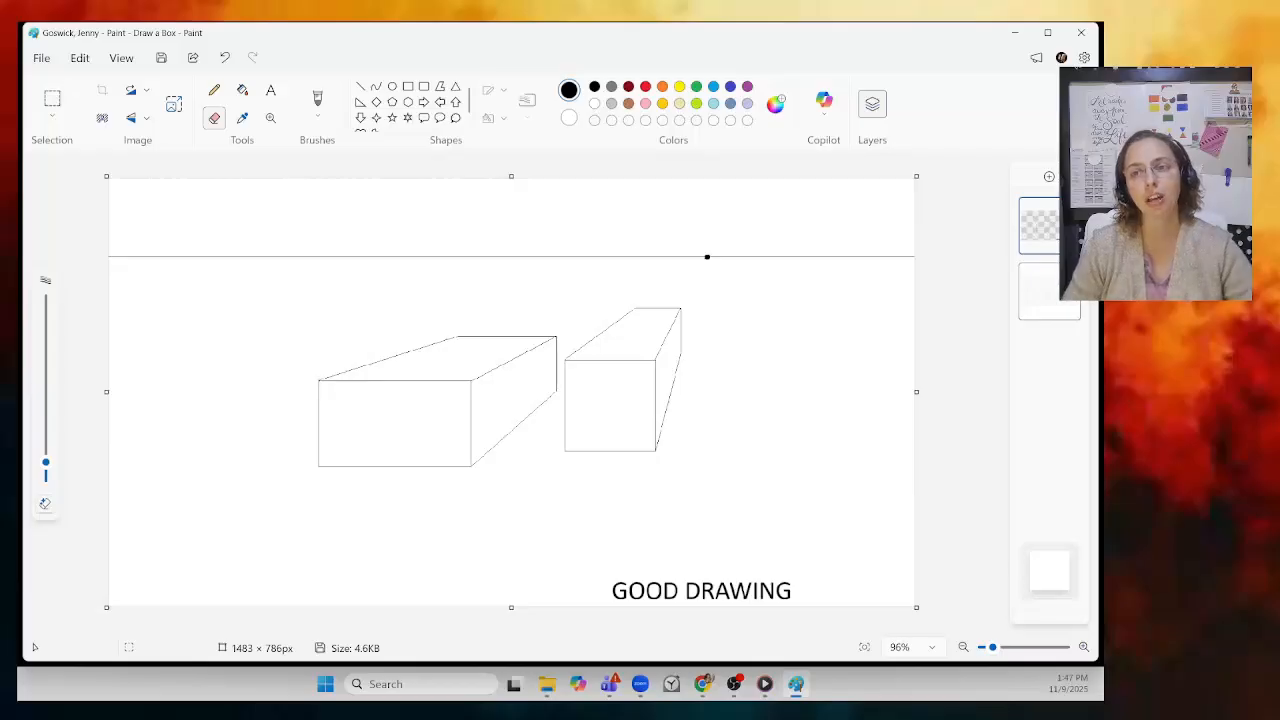
left_click(1069, 275)
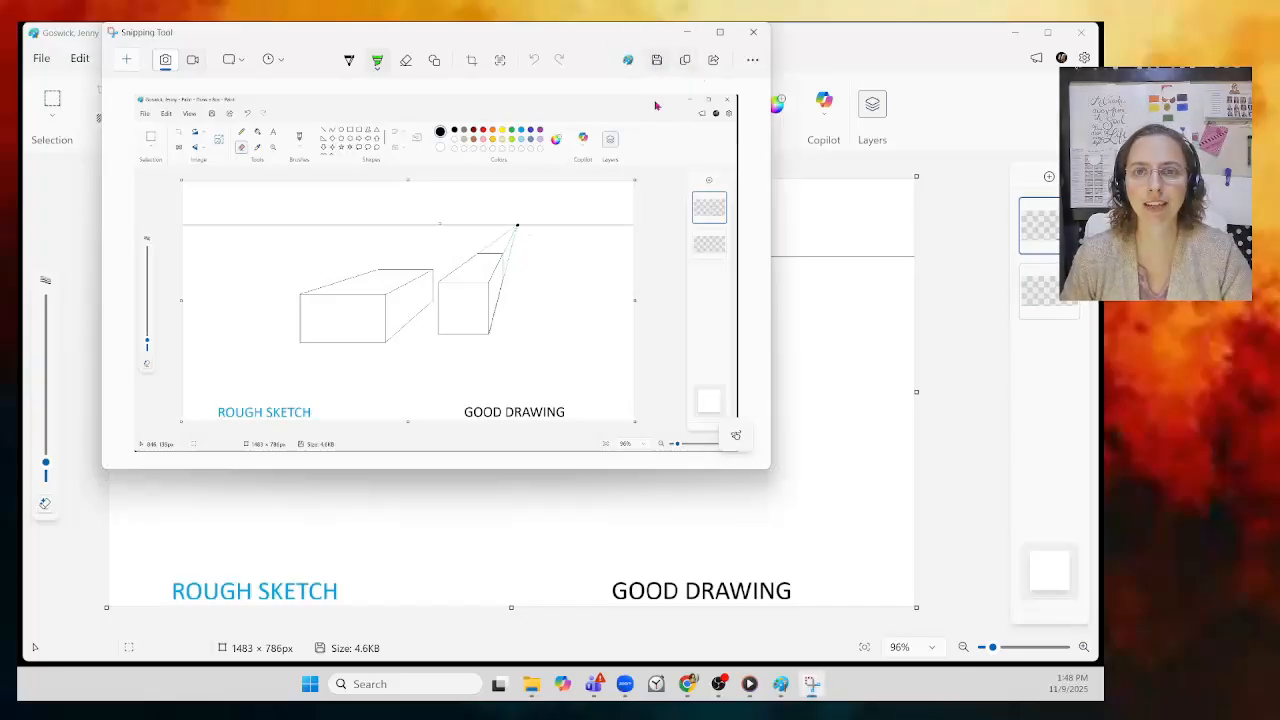
Step: Save the capture, browsing to Documents > PD2 - Digital Art Studio > Screenshot
left_click(656, 60)
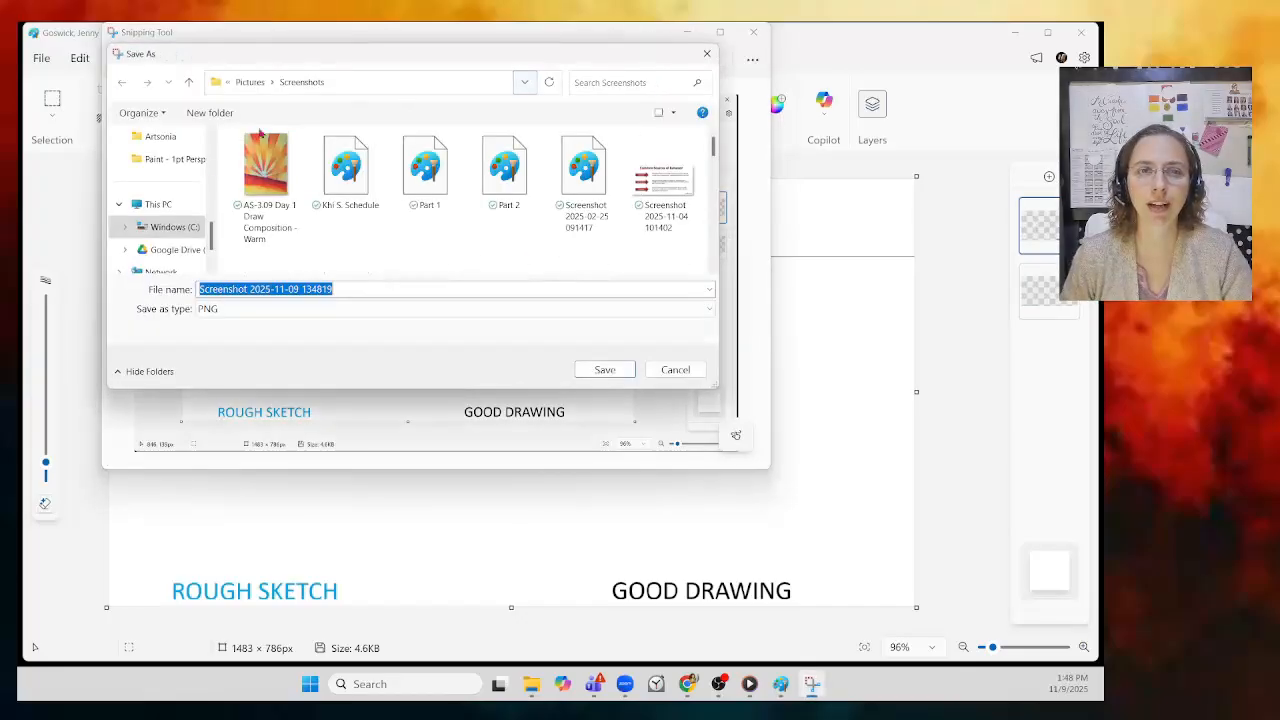
scroll(188, 225, "up", 5)
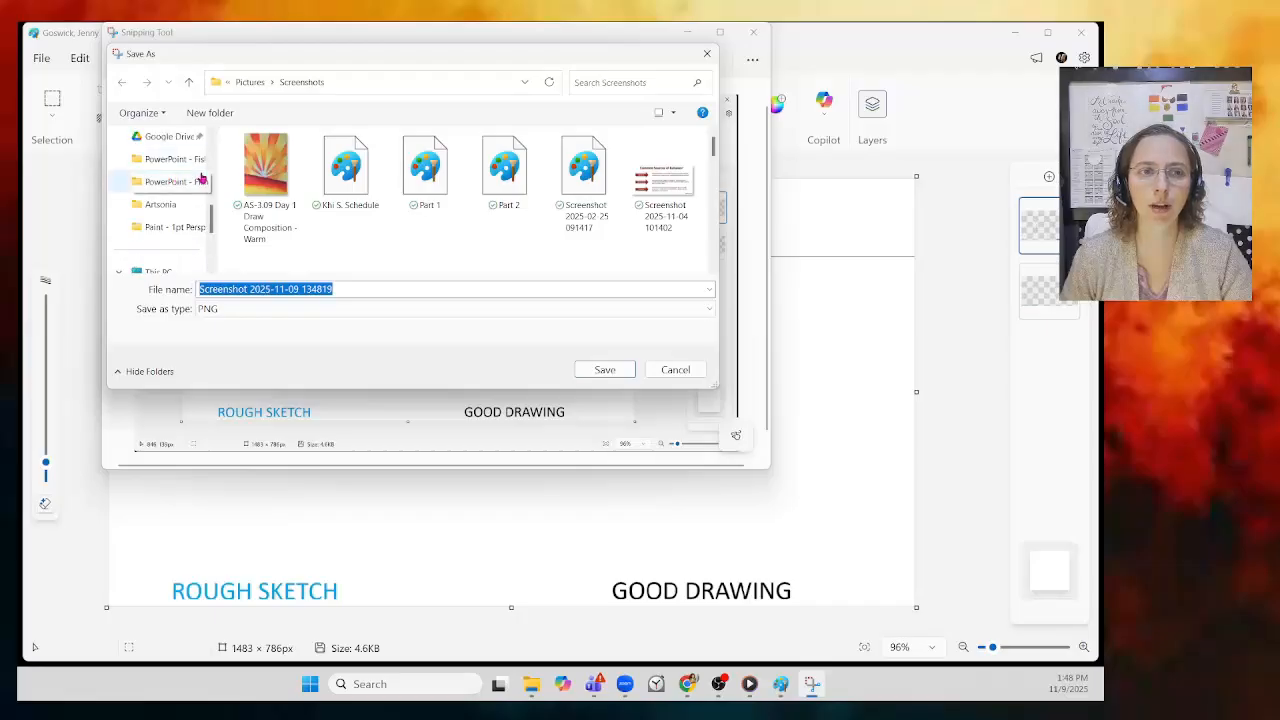
scroll(185, 208, "up", 5)
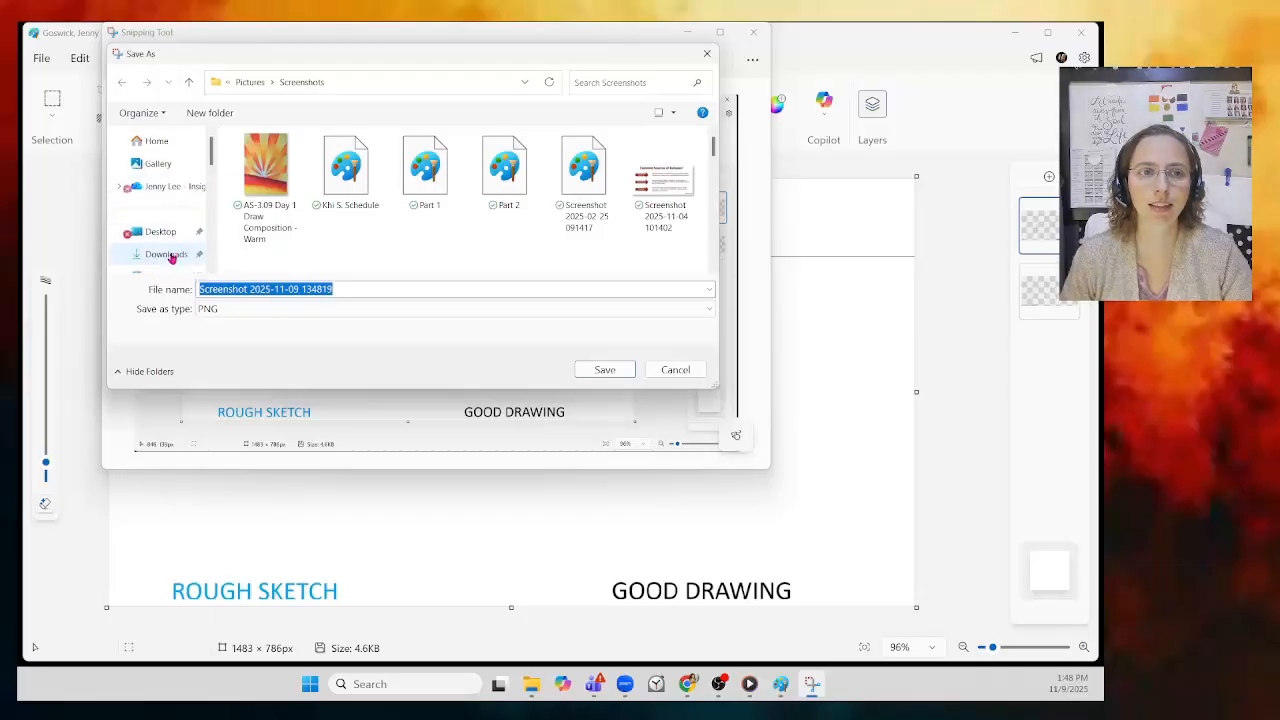
scroll(171, 259, "down", 2)
left_click(168, 205)
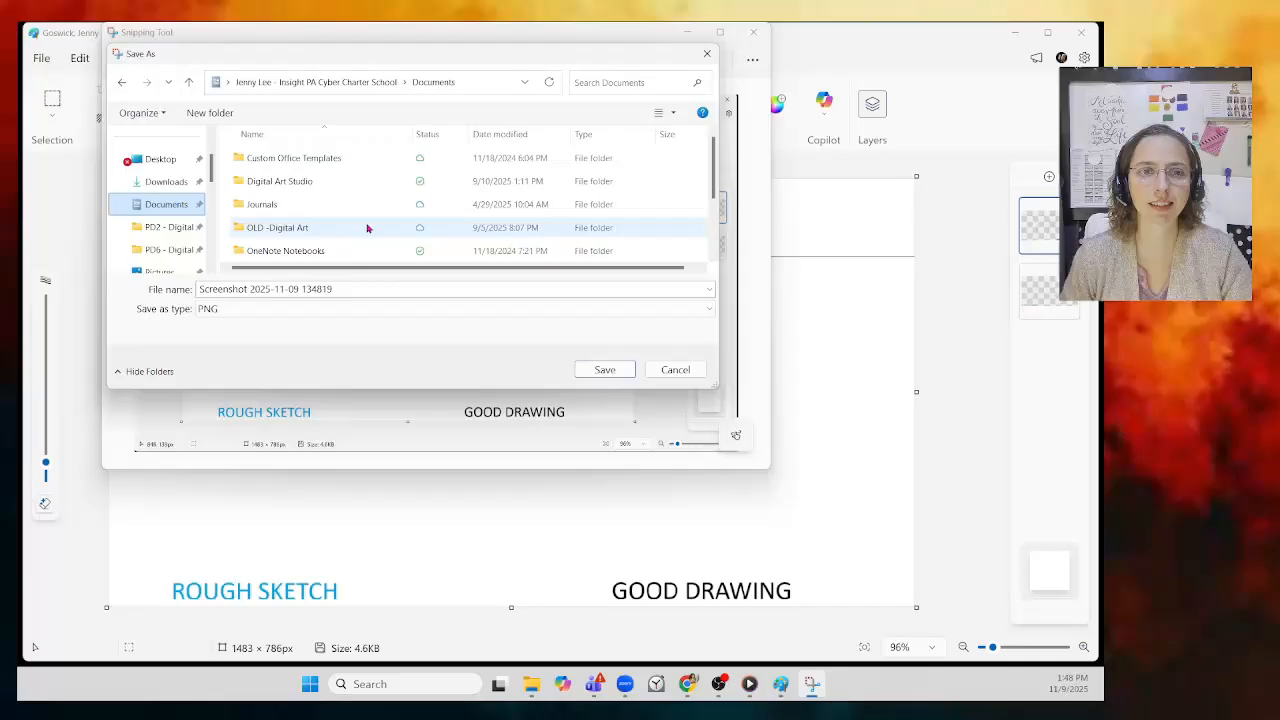
scroll(300, 235, "down", 1)
double_click(303, 227)
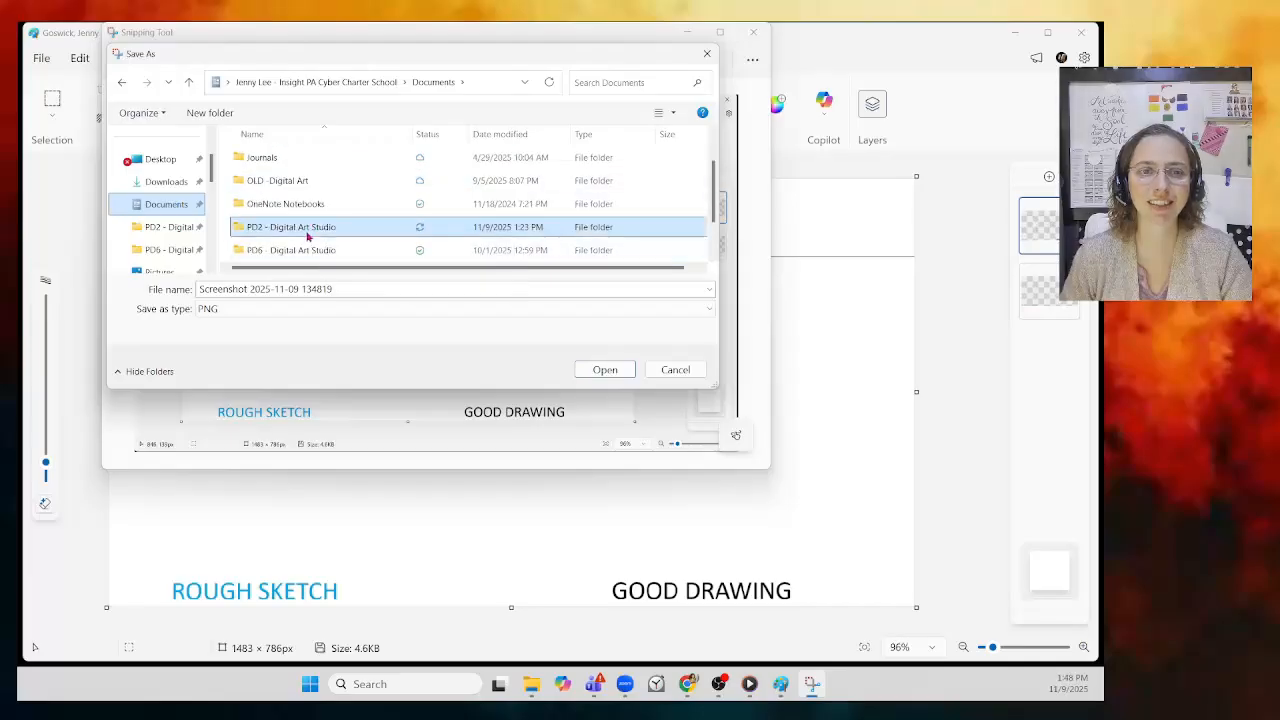
double_click(266, 228)
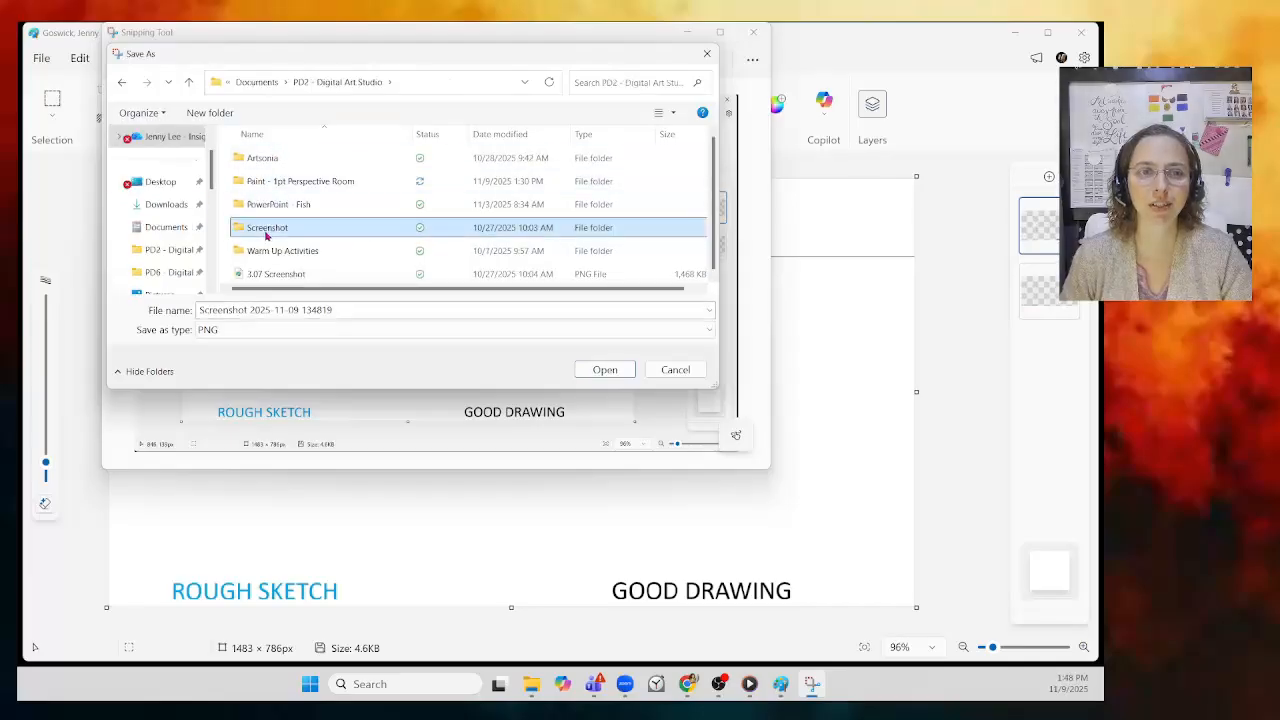
Step: Name the capture '4.03 Draw a Box', save it as PNG, and close Snipping Tool
left_click(369, 288)
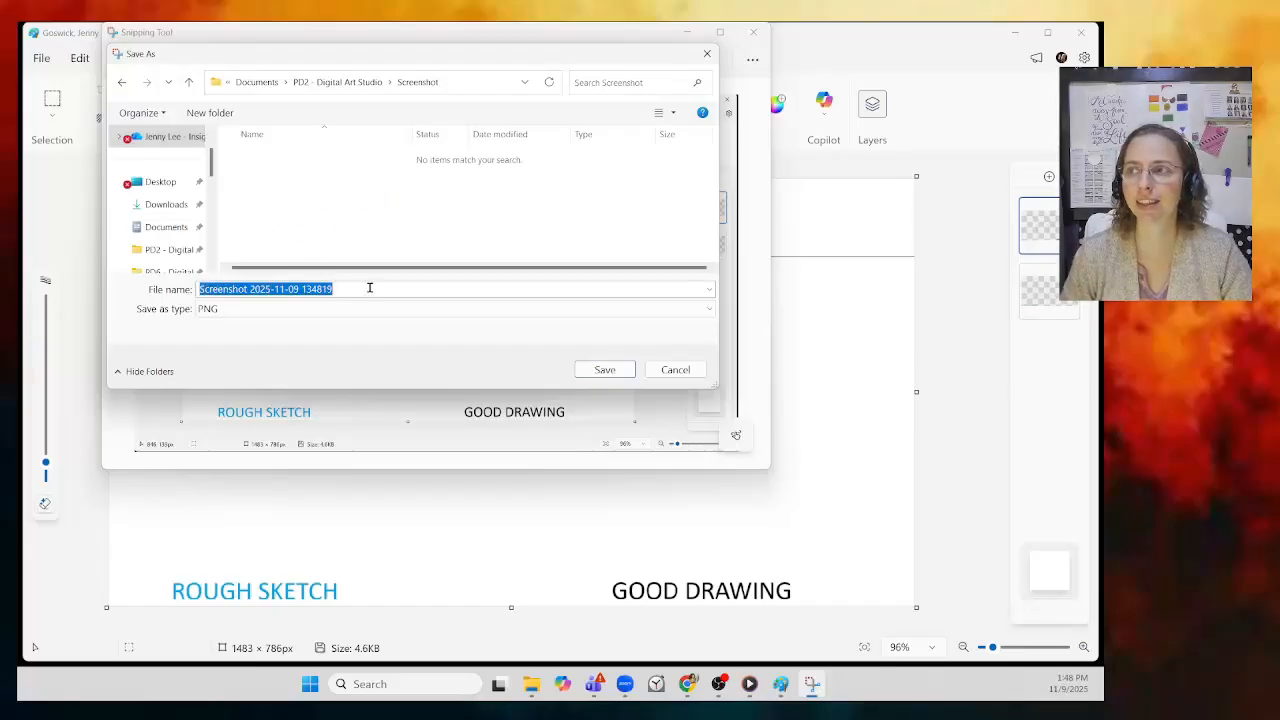
type("4.03")
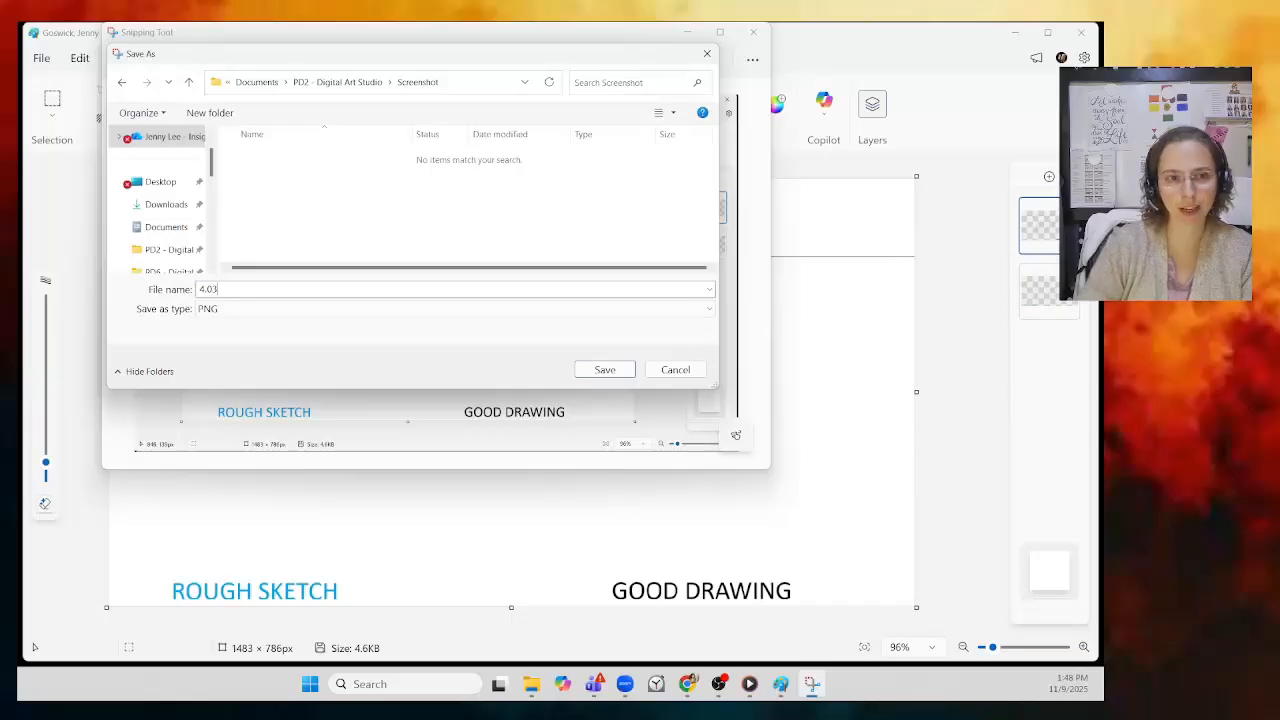
type(" Draw a Box")
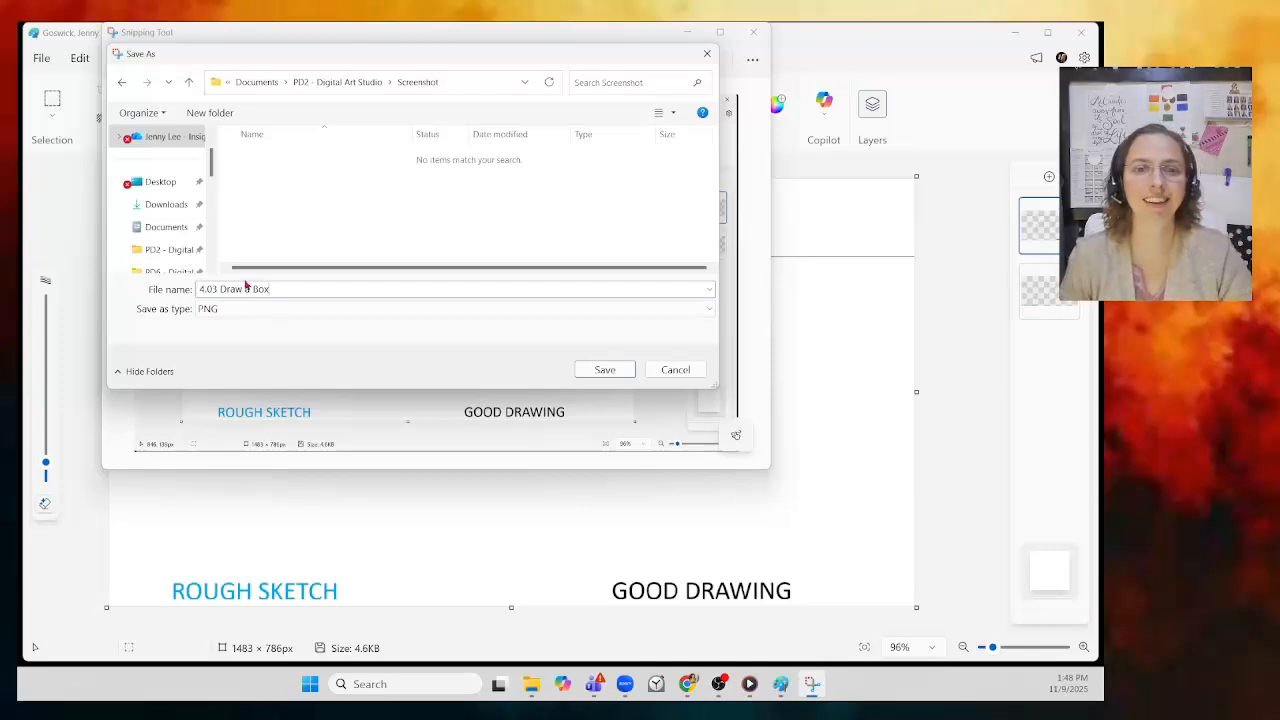
left_click(604, 369)
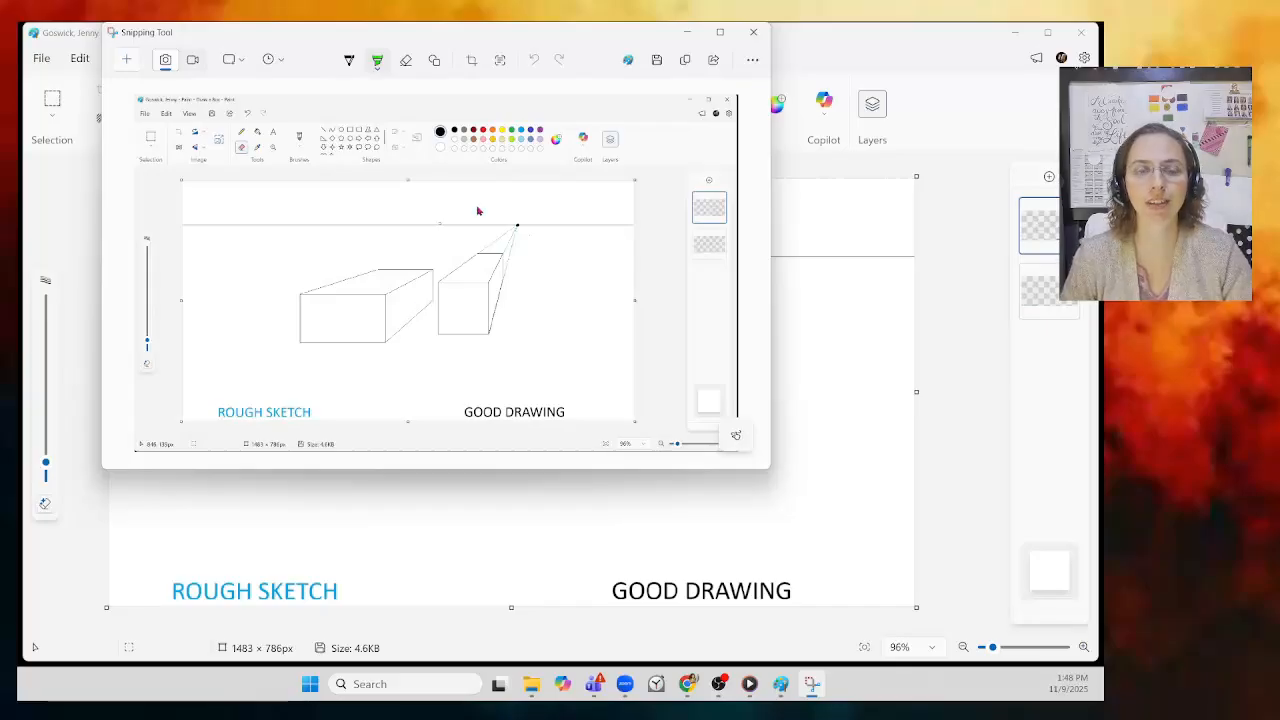
left_click(753, 33)
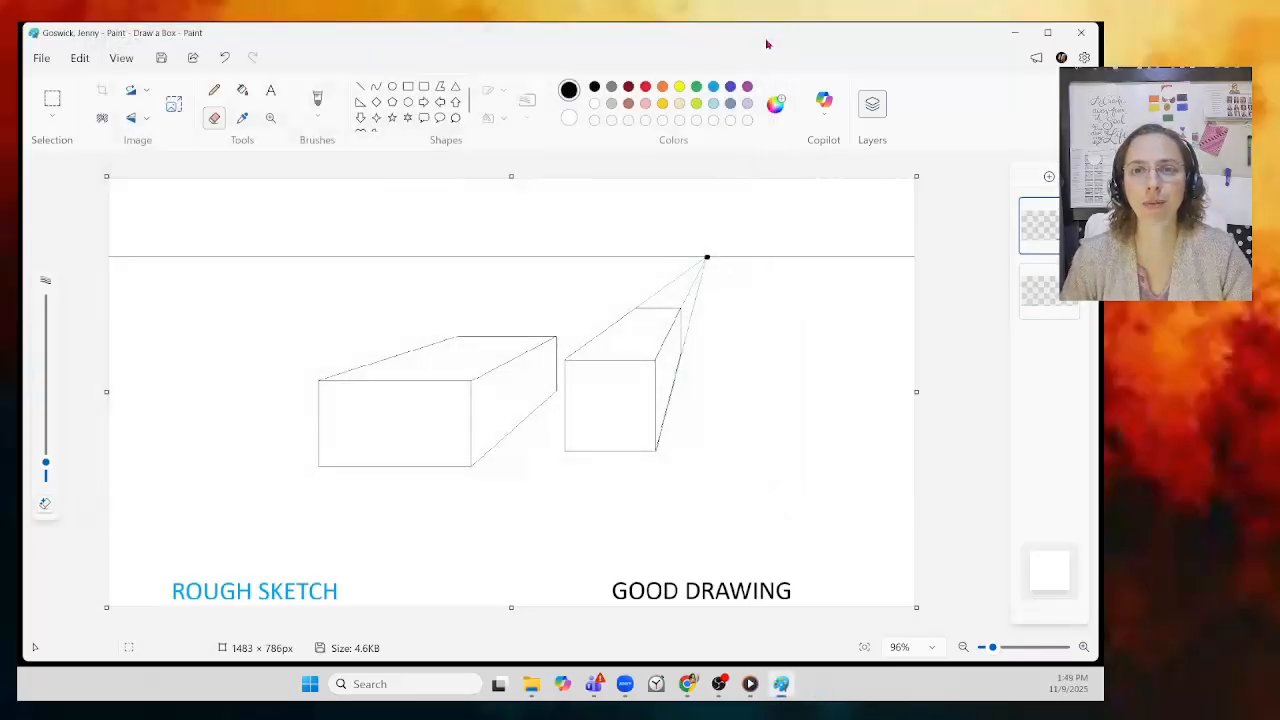